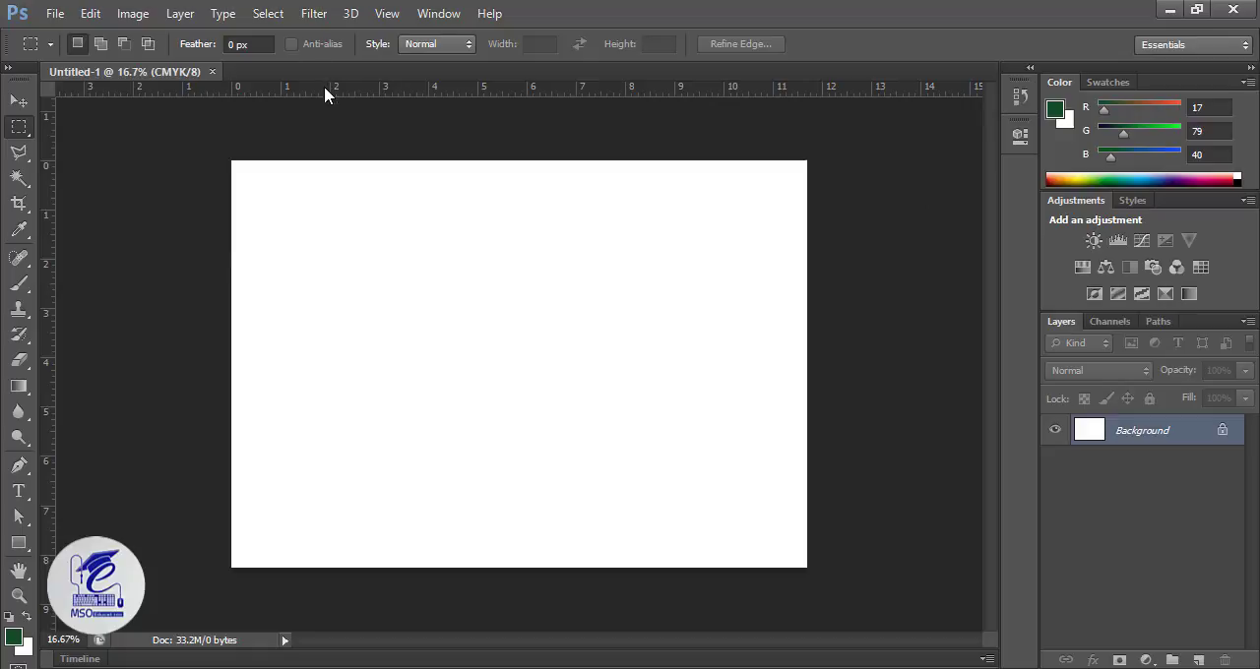
# Step: Add horizontal guides near the page's upper and lower edges, and vertical guides near both side edges and through the page centre
pyautogui.moveTo(324, 87); pyautogui.dragTo(338, 175)
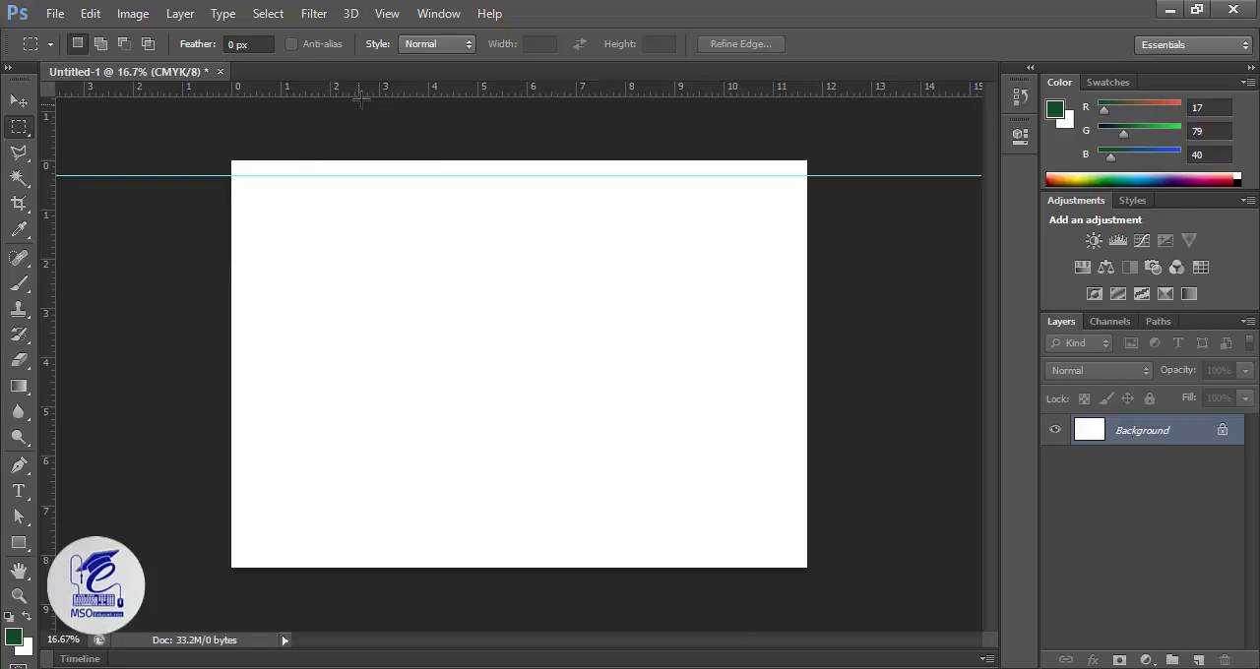
pyautogui.moveTo(365, 91); pyautogui.dragTo(341, 556)
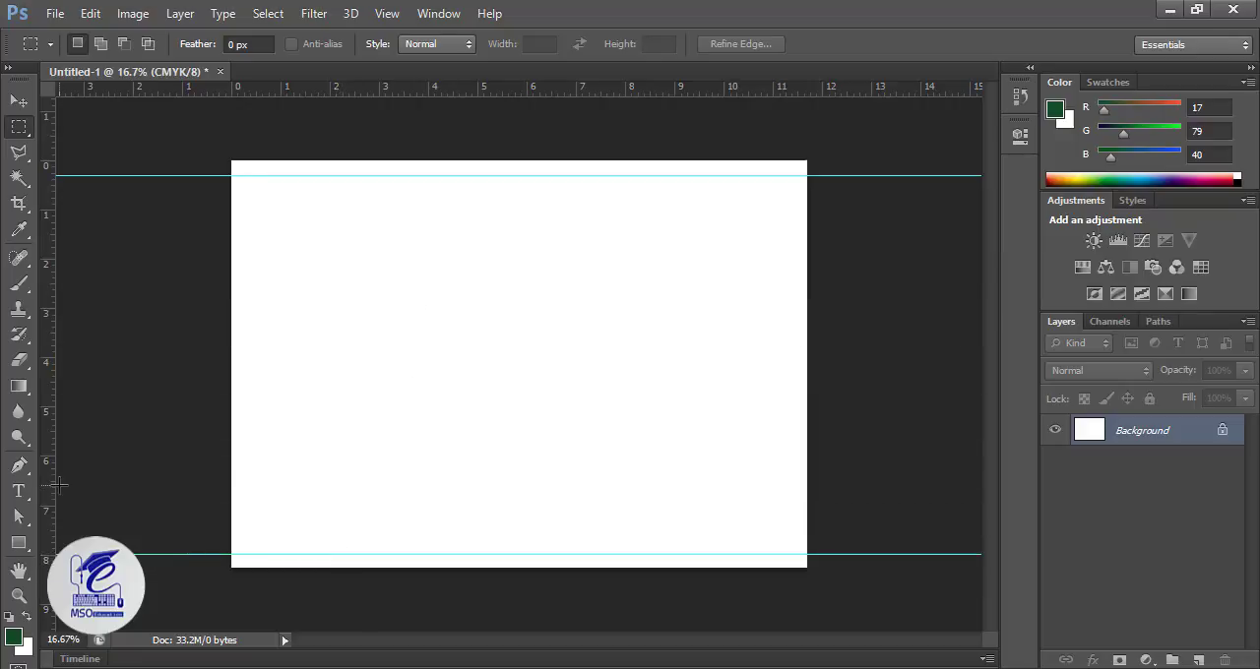
pyautogui.moveTo(46, 483); pyautogui.dragTo(242, 501)
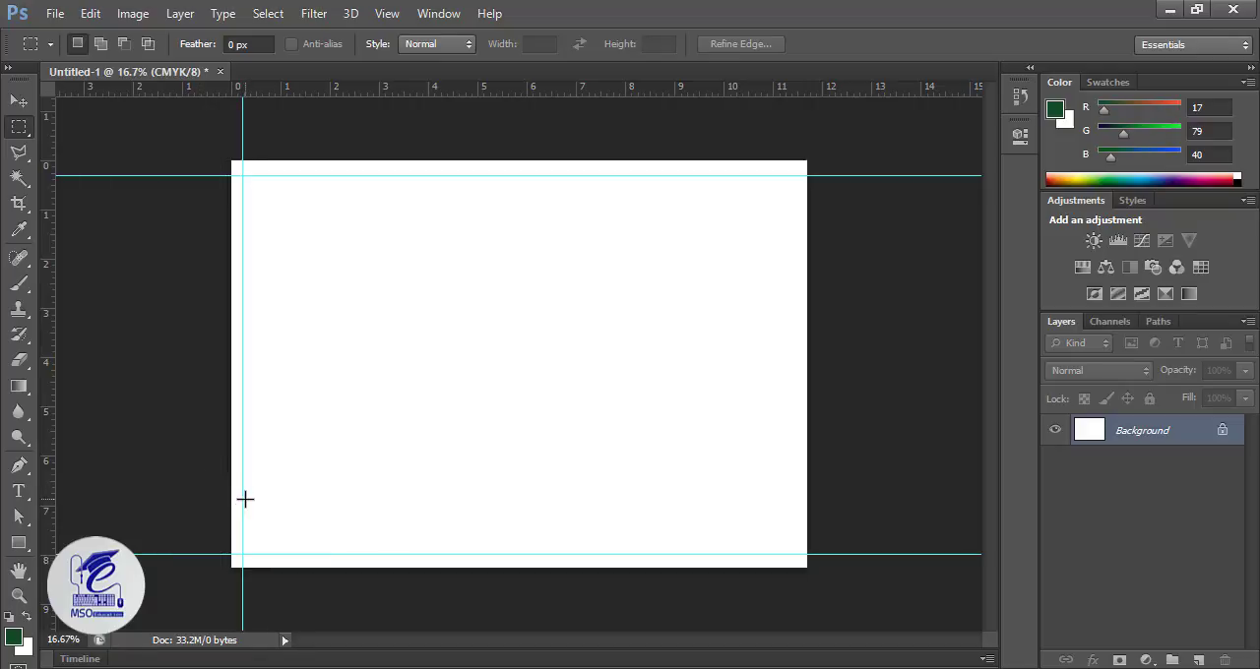
pyautogui.moveTo(50, 433); pyautogui.dragTo(790, 441)
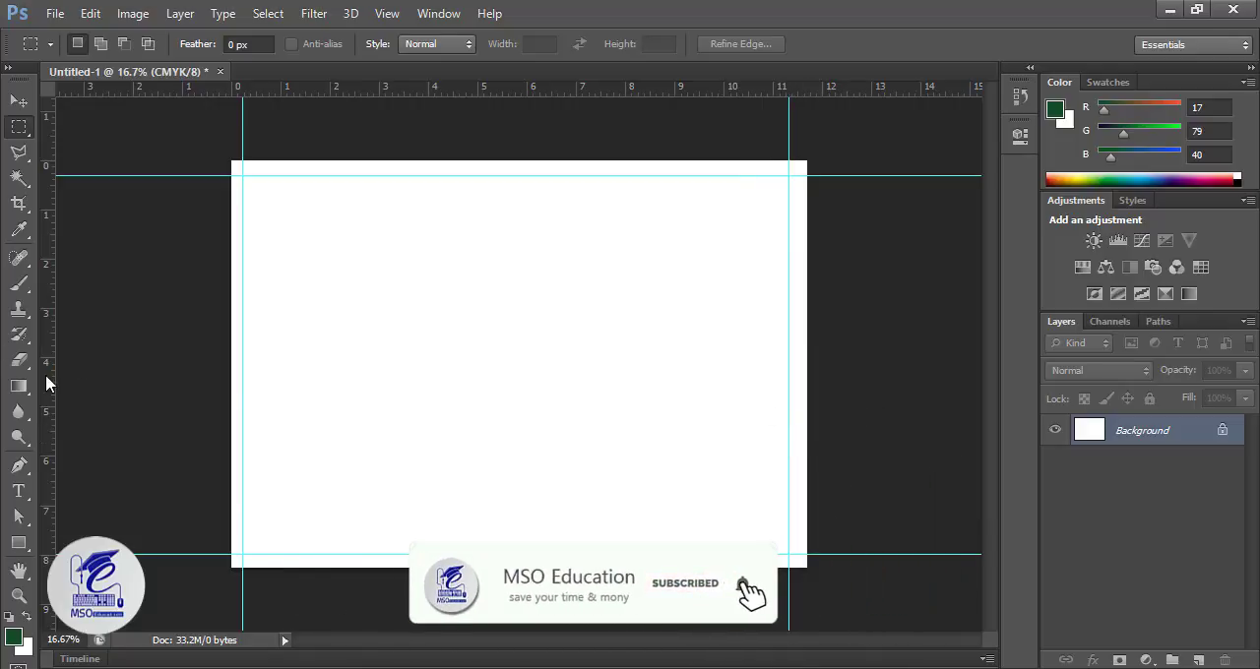
pyautogui.moveTo(45, 375); pyautogui.dragTo(529, 404)
pyautogui.moveTo(530, 405); pyautogui.dragTo(530, 404)
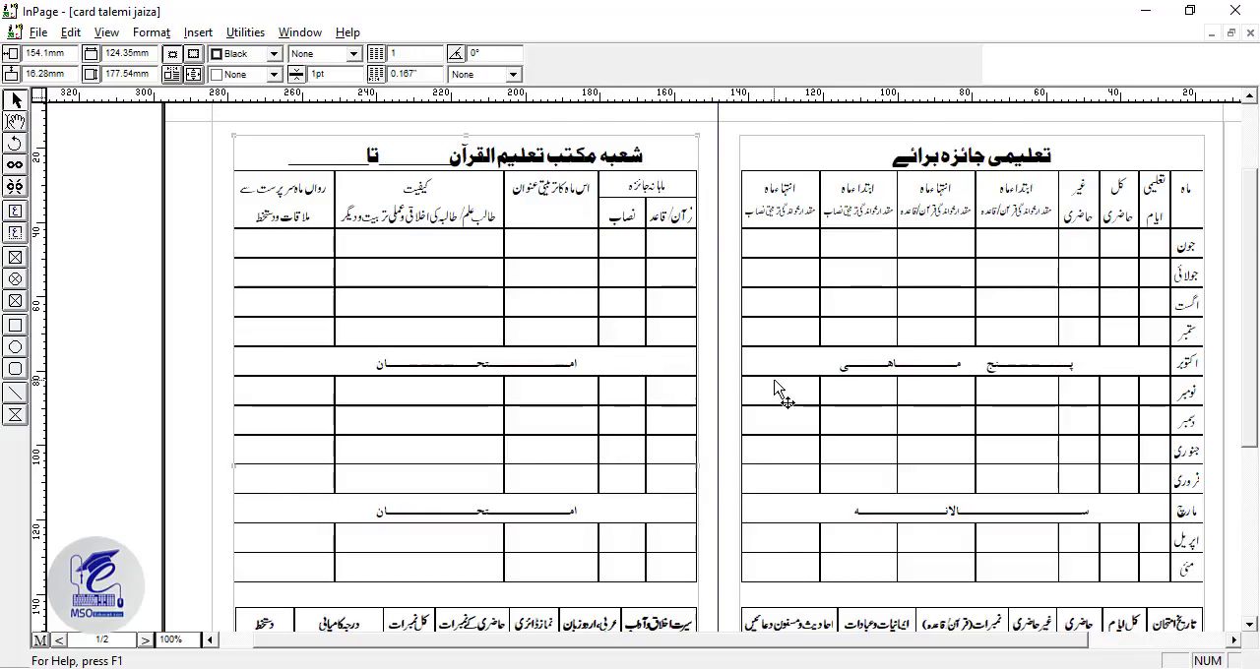
# Step: Switch to InPage and set the line spacing of the blank line above the lower tables to 0.5pt on the right page, 1pt on the left
pyautogui.scroll(-5, 775, 388)
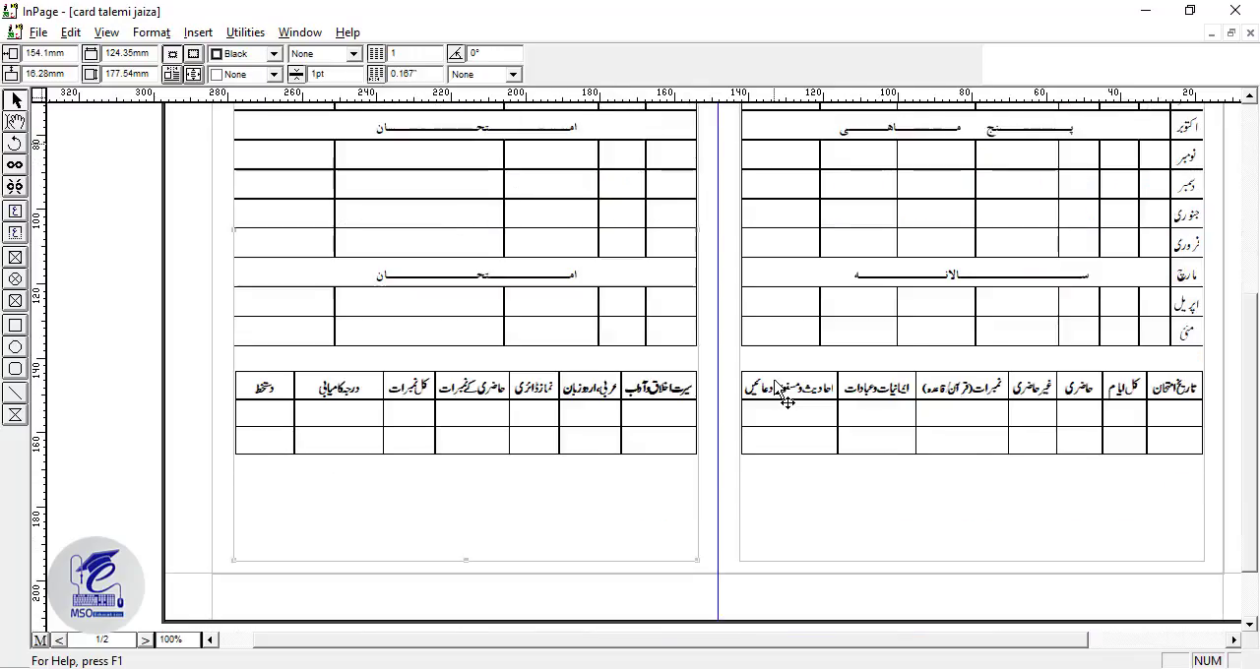
pyautogui.scroll(3, 654, 398)
pyautogui.scroll(1, 654, 399)
pyautogui.hscroll(-1, 654, 399)
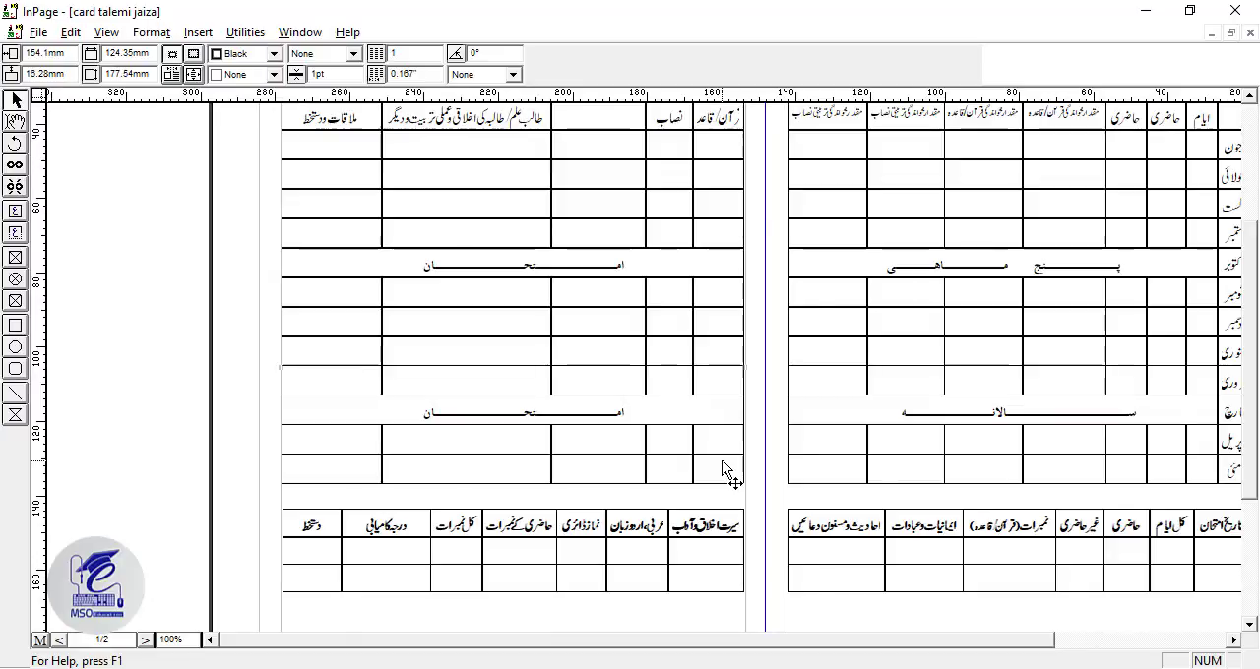
pyautogui.hscroll(5, 726, 471)
pyautogui.click(15, 122)
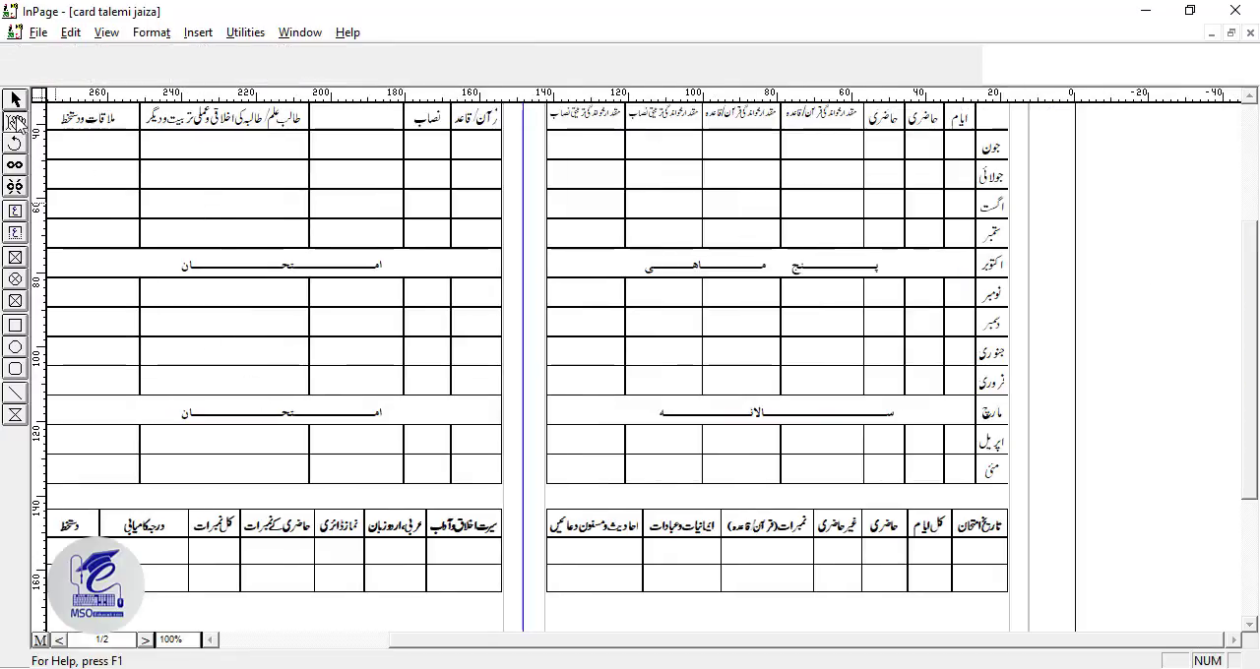
pyautogui.click(730, 505)
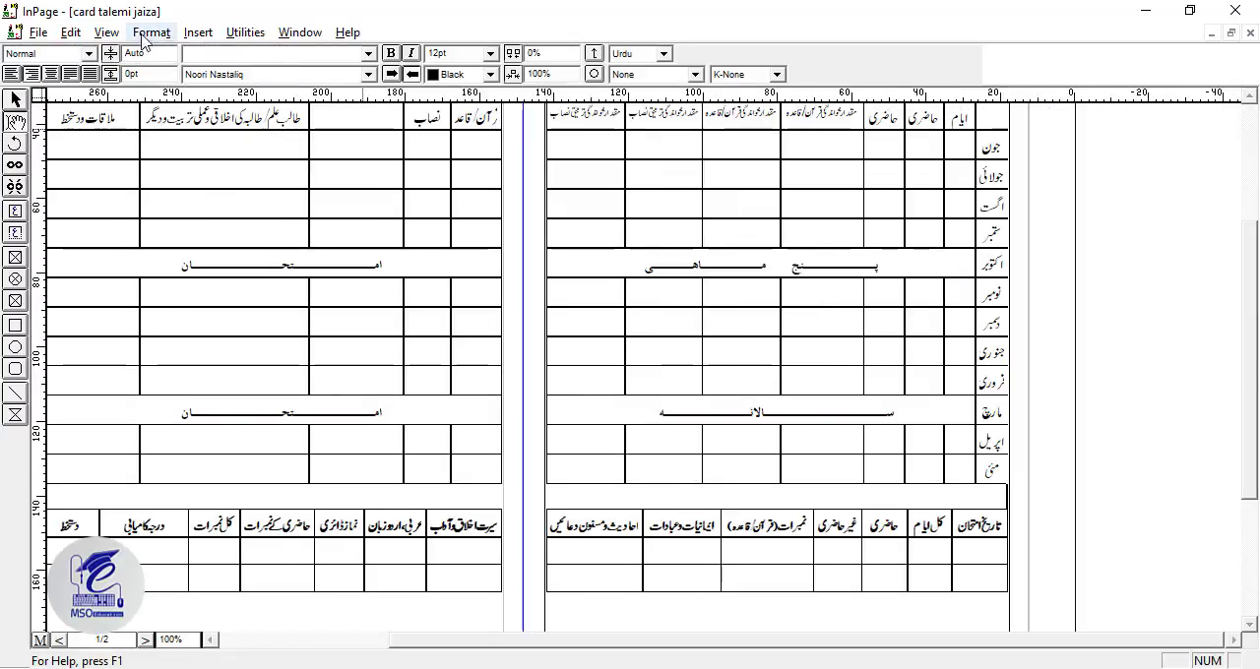
pyautogui.doubleClick(148, 53)
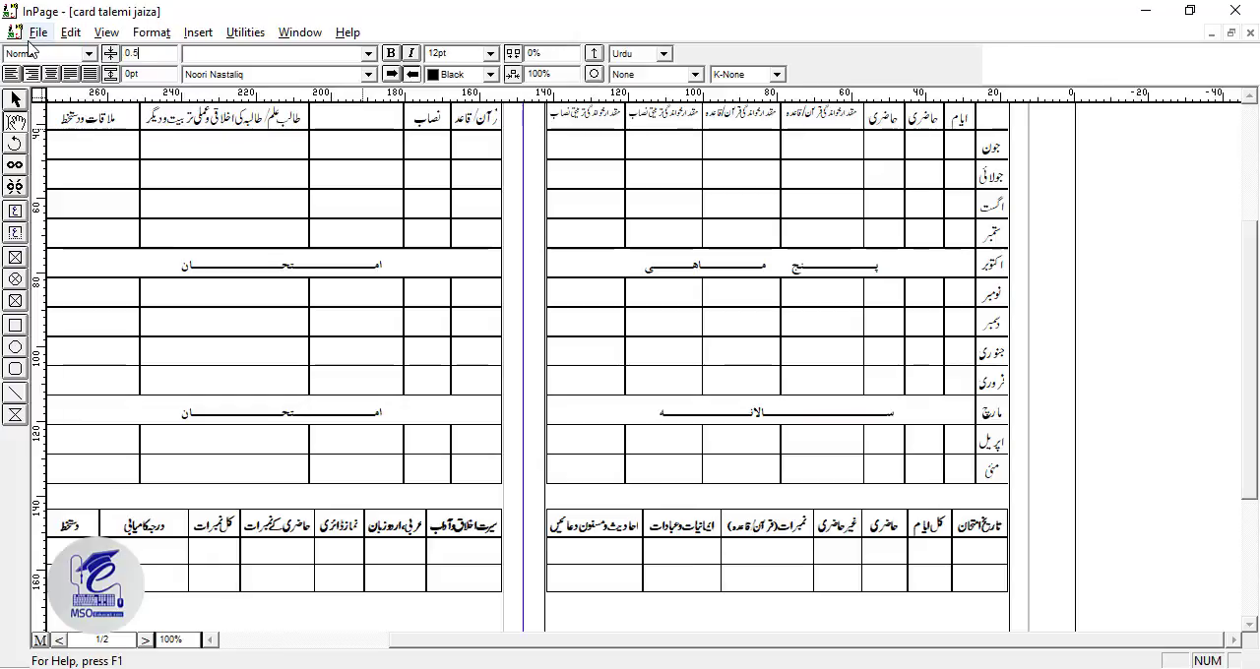
pyautogui.write('0.5')
pyautogui.press('Return')
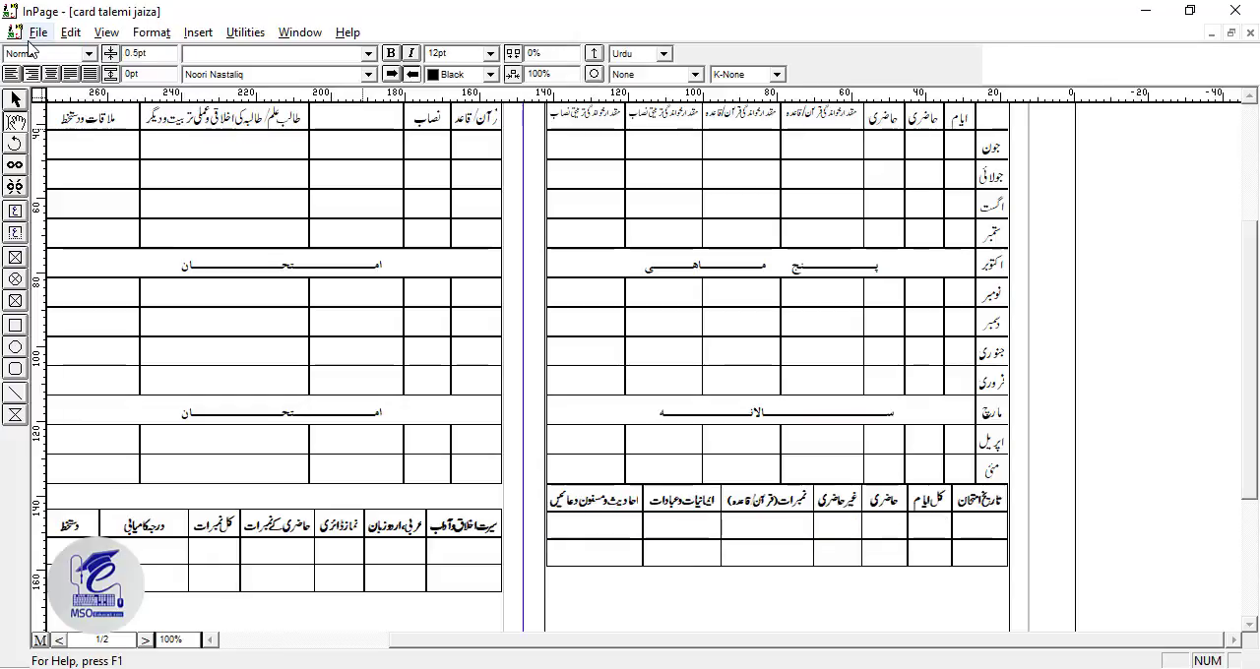
pyautogui.click(465, 502)
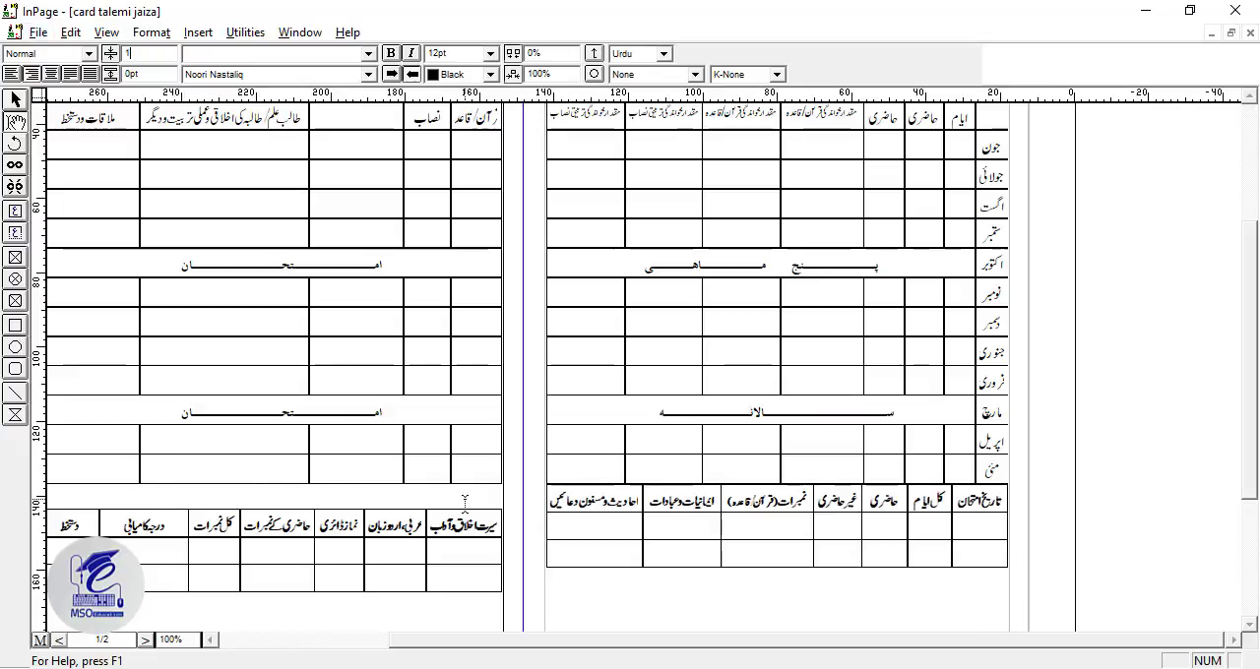
pyautogui.press('Return')
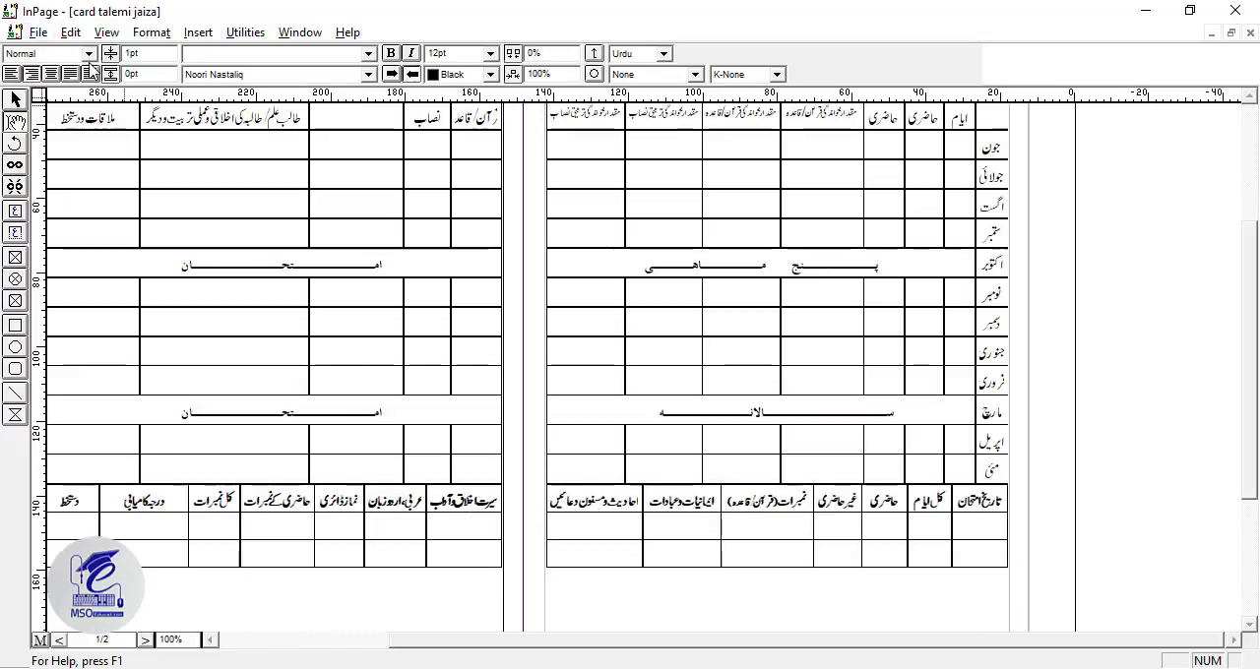
pyautogui.moveTo(146, 53); pyautogui.dragTo(125, 57)
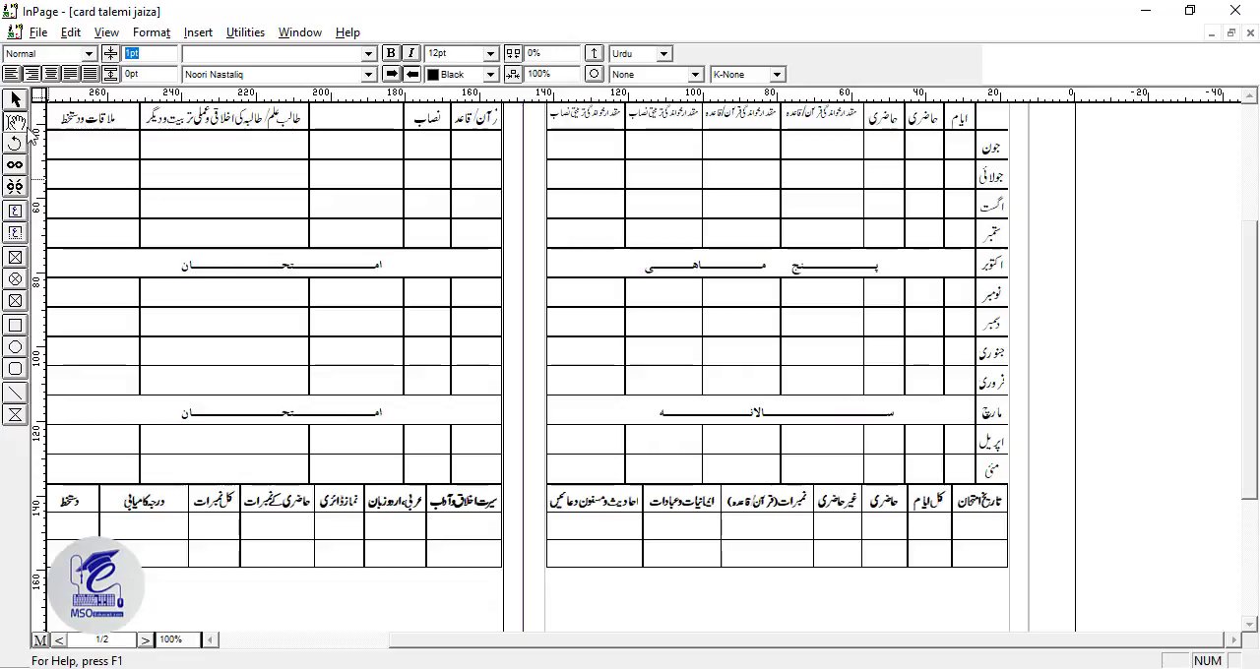
pyautogui.click(20, 128)
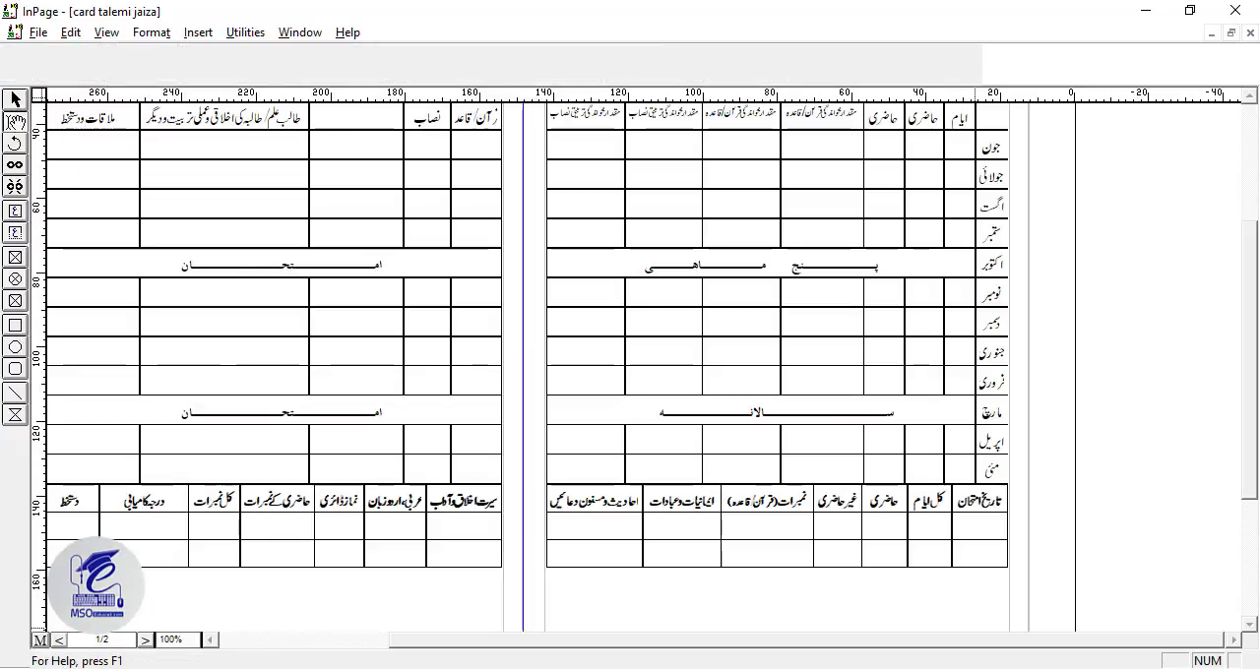
pyautogui.click(827, 489)
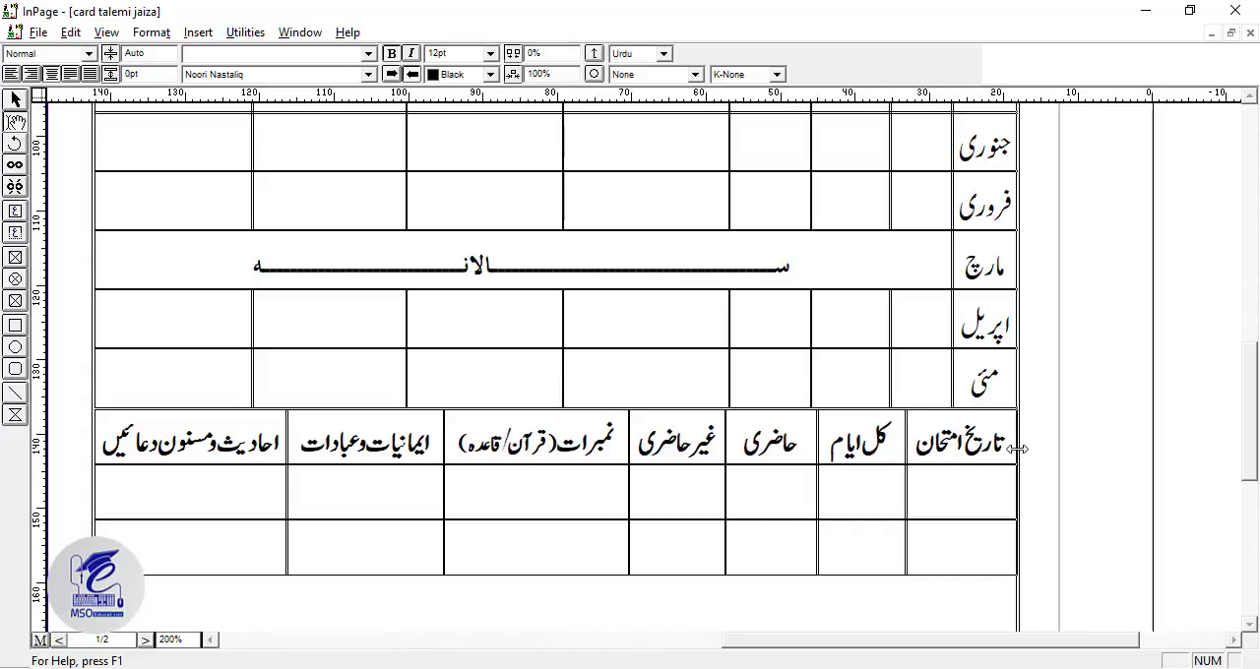
pyautogui.click(936, 465)
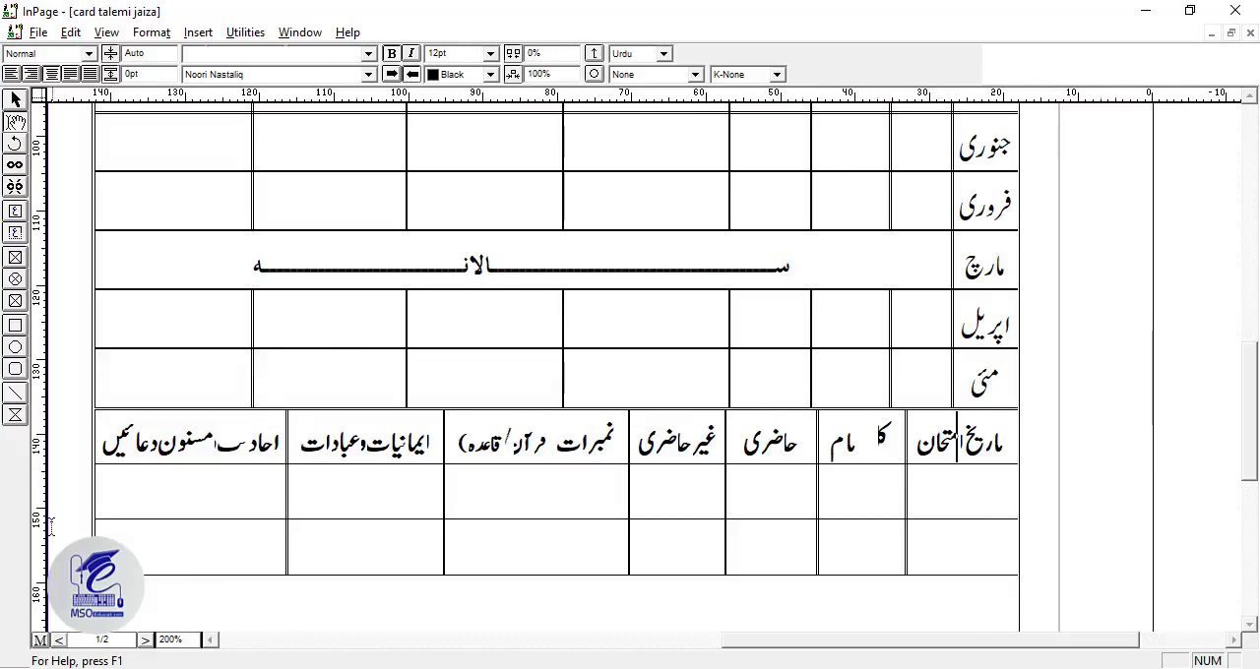
pyautogui.hotkey('ctrl', '1')
# Step: Export the InPage form pages as an EPS picture named mater in the card folder
pyautogui.click(39, 33)
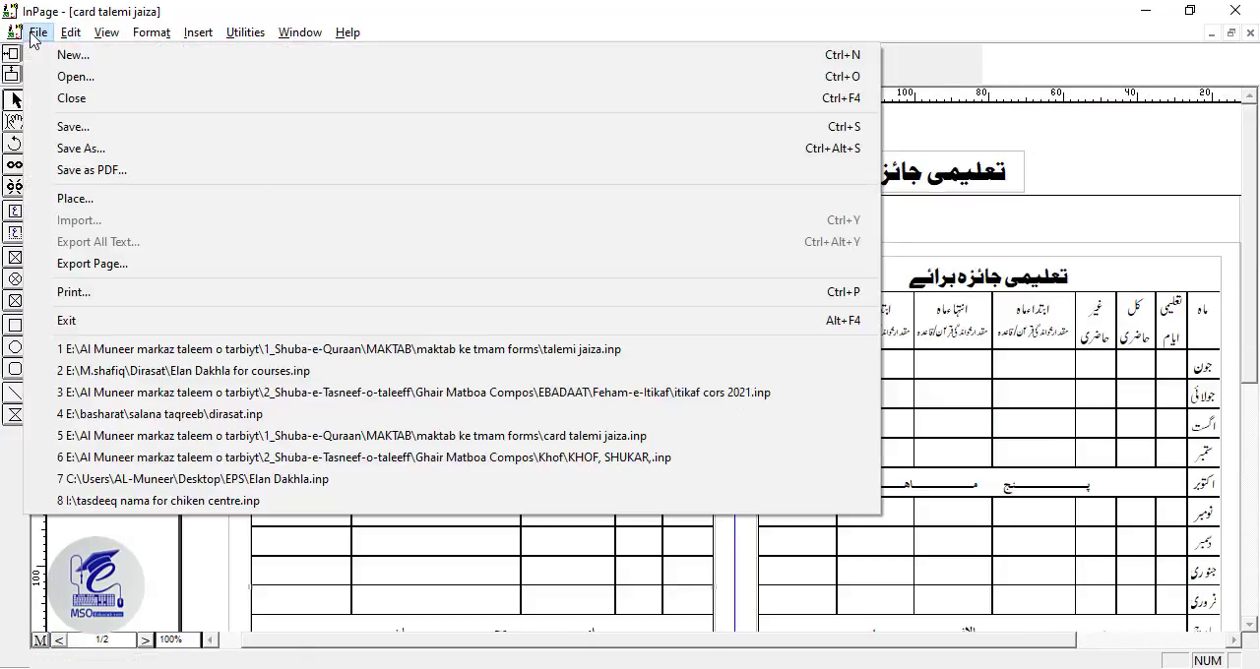
pyautogui.click(90, 264)
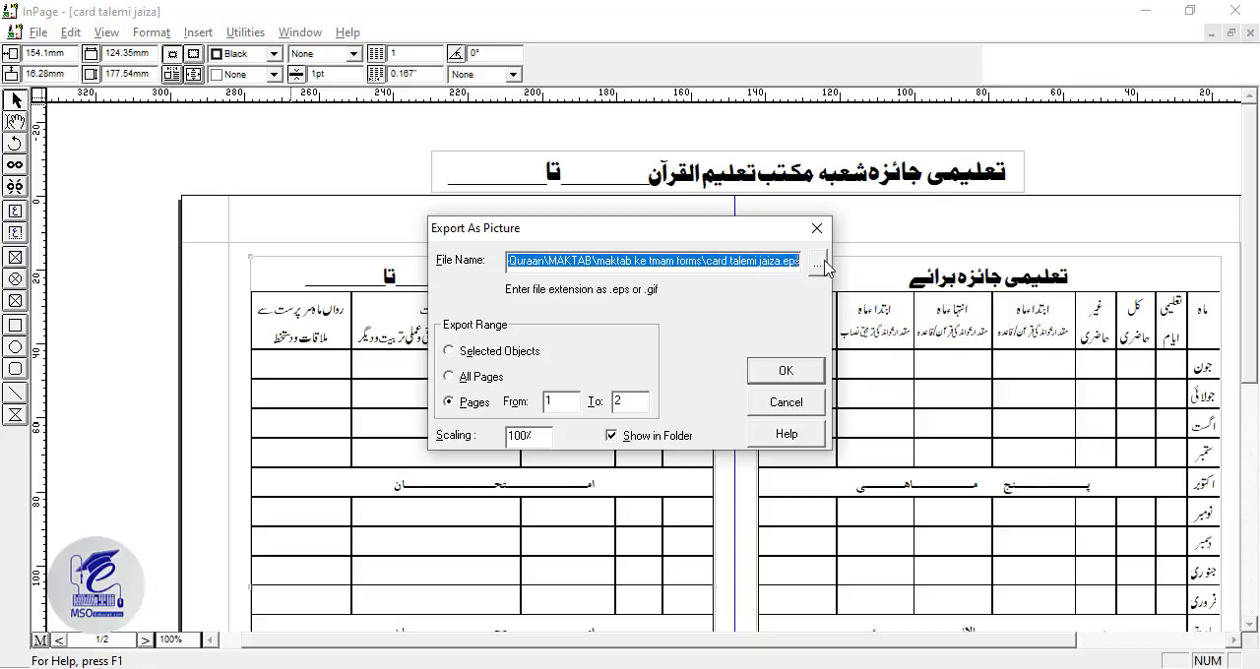
pyautogui.click(823, 264)
pyautogui.click(522, 230)
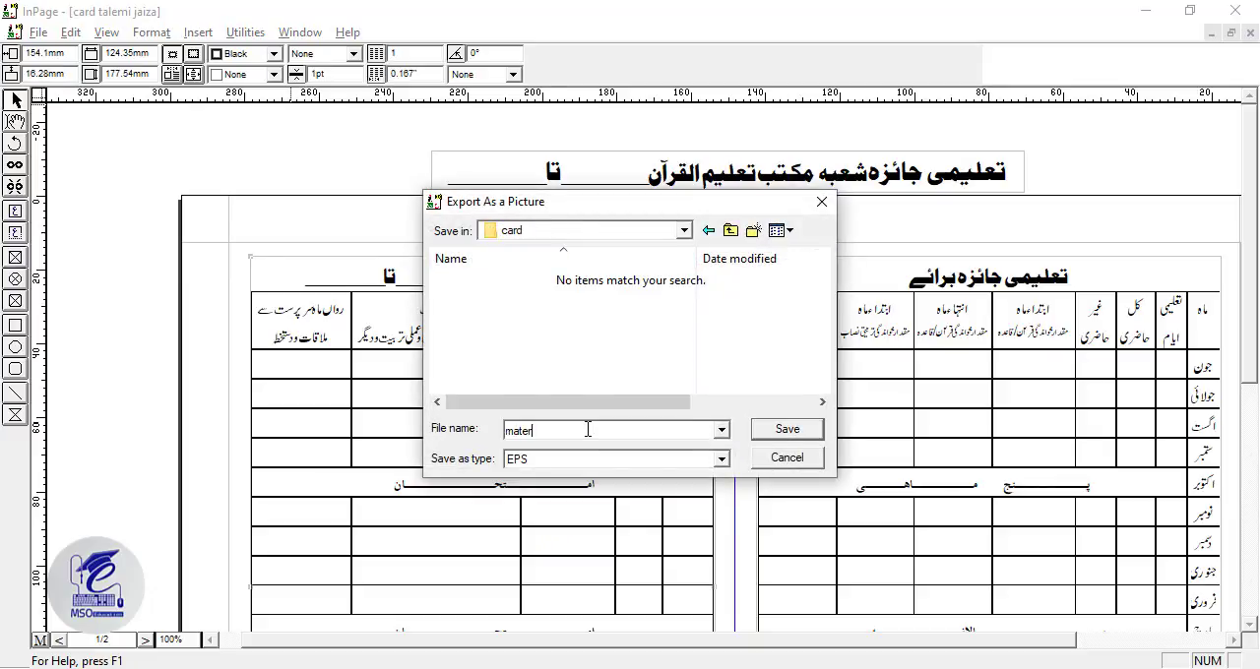
pyautogui.press('Return')
pyautogui.doubleClick(641, 402)
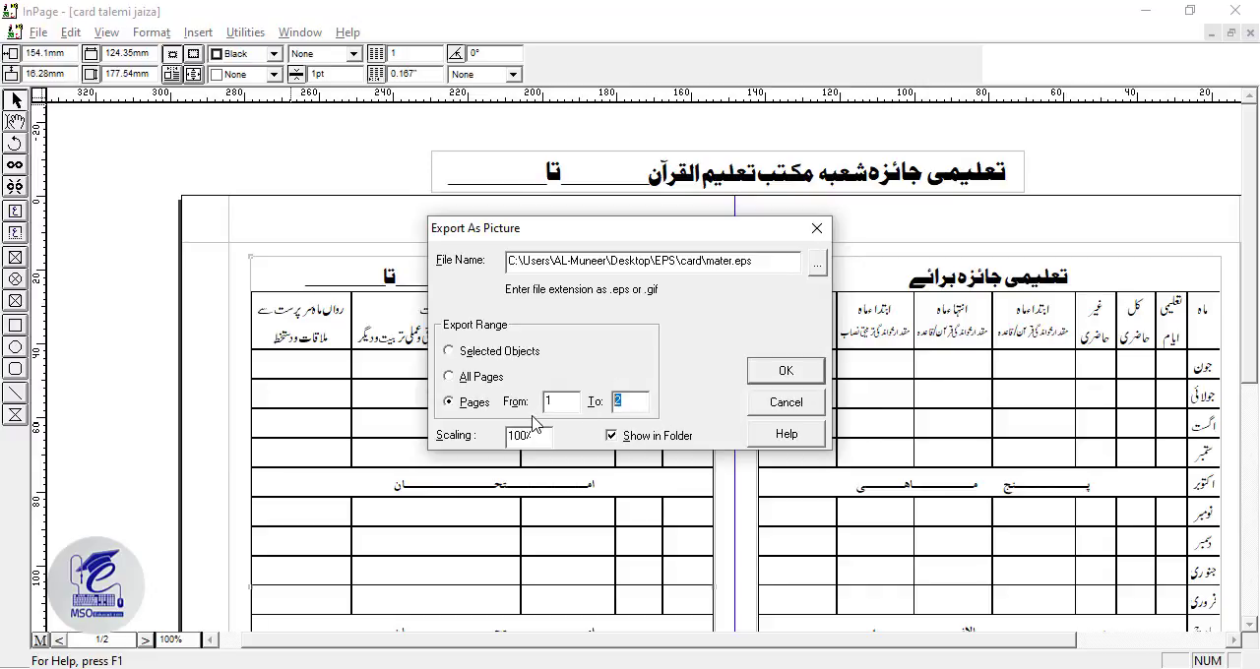
pyautogui.click(785, 372)
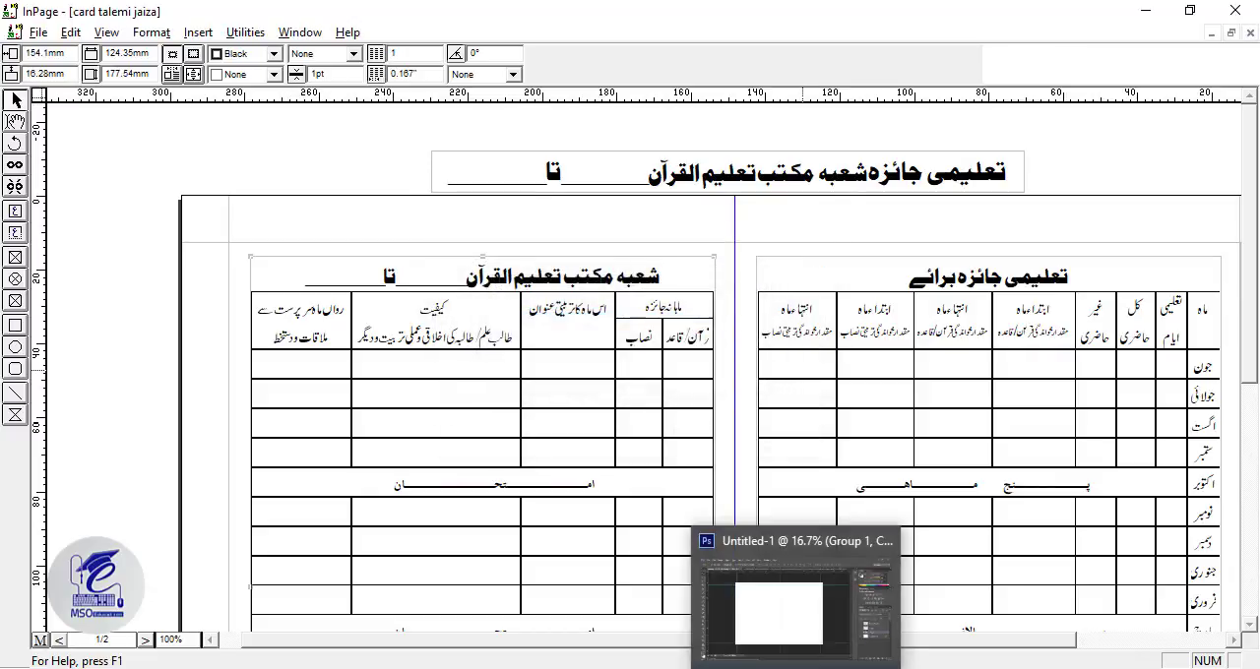
# Step: Switch to Photoshop and open mater.eps, rasterized at 400 pixels/inch in CMYK Color
pyautogui.click(795, 667)
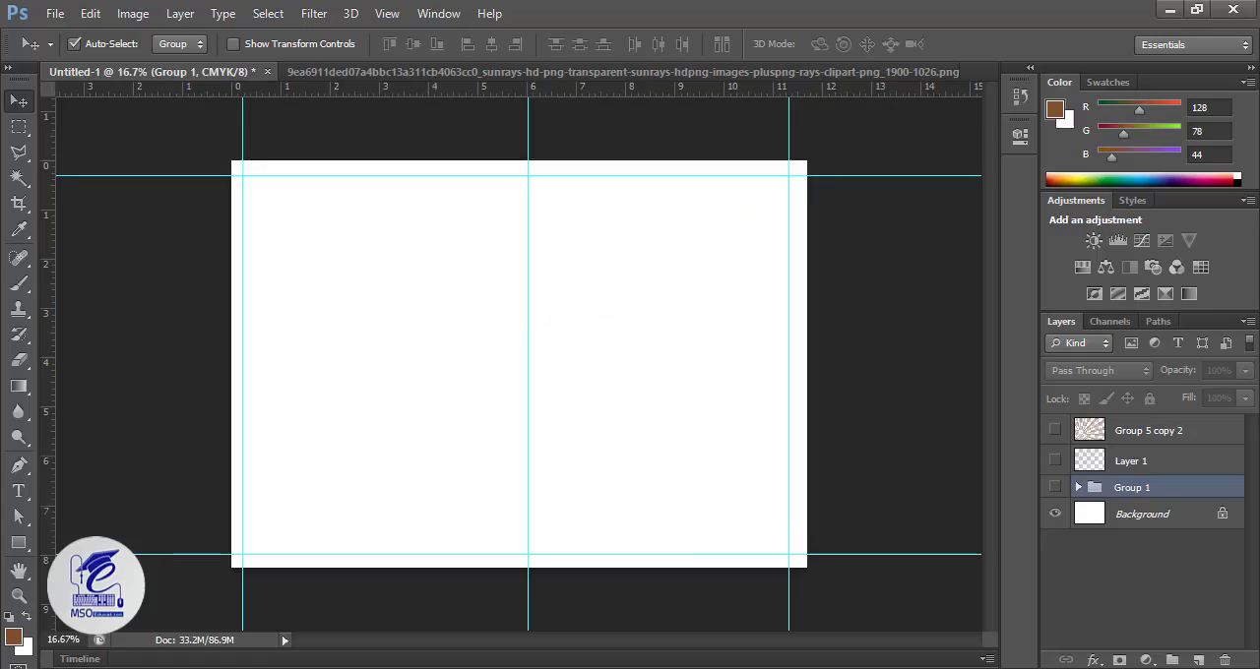
pyautogui.click(55, 13)
pyautogui.click(59, 38)
pyautogui.doubleClick(406, 114)
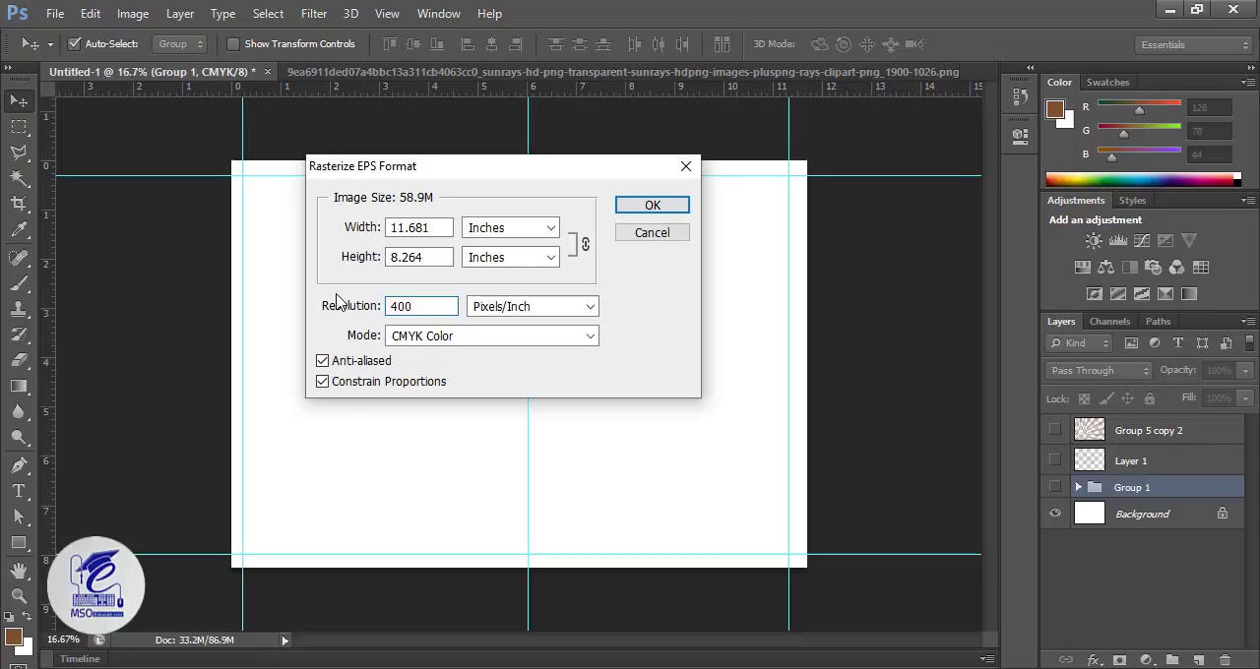
pyautogui.press('Return')
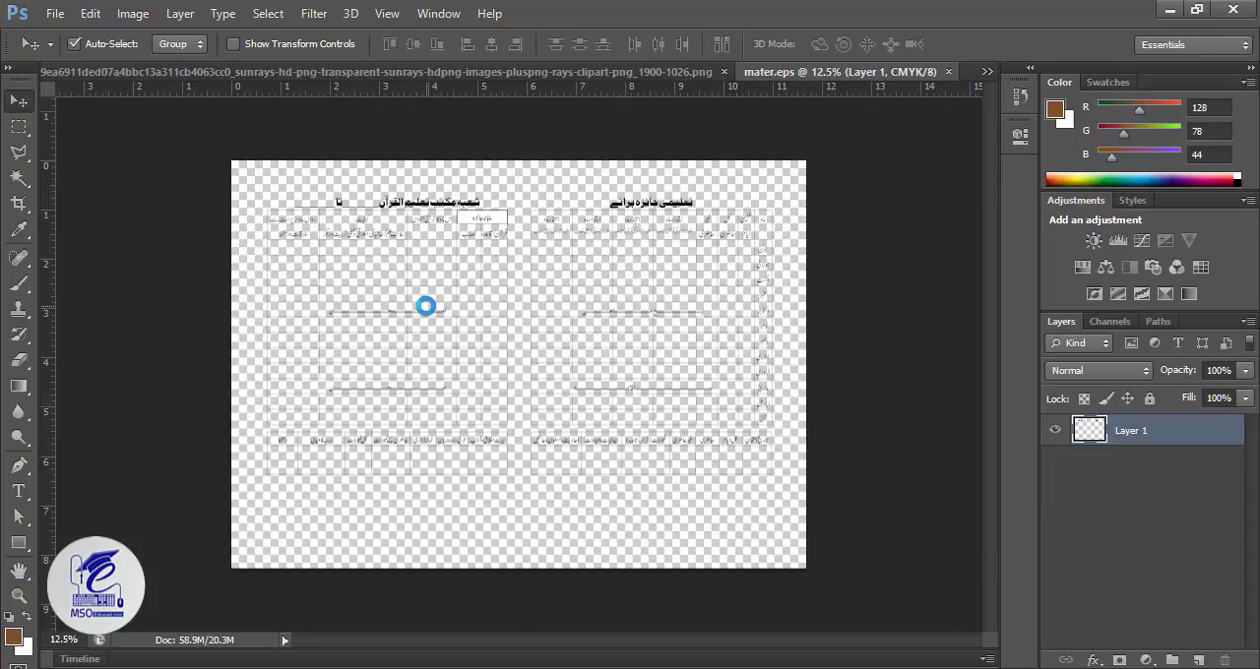
# Step: Cut the entire table artwork from mater.eps and paste it into the Untitled-1 document
pyautogui.hotkey('ctrl', 'a')
pyautogui.click(55, 13)
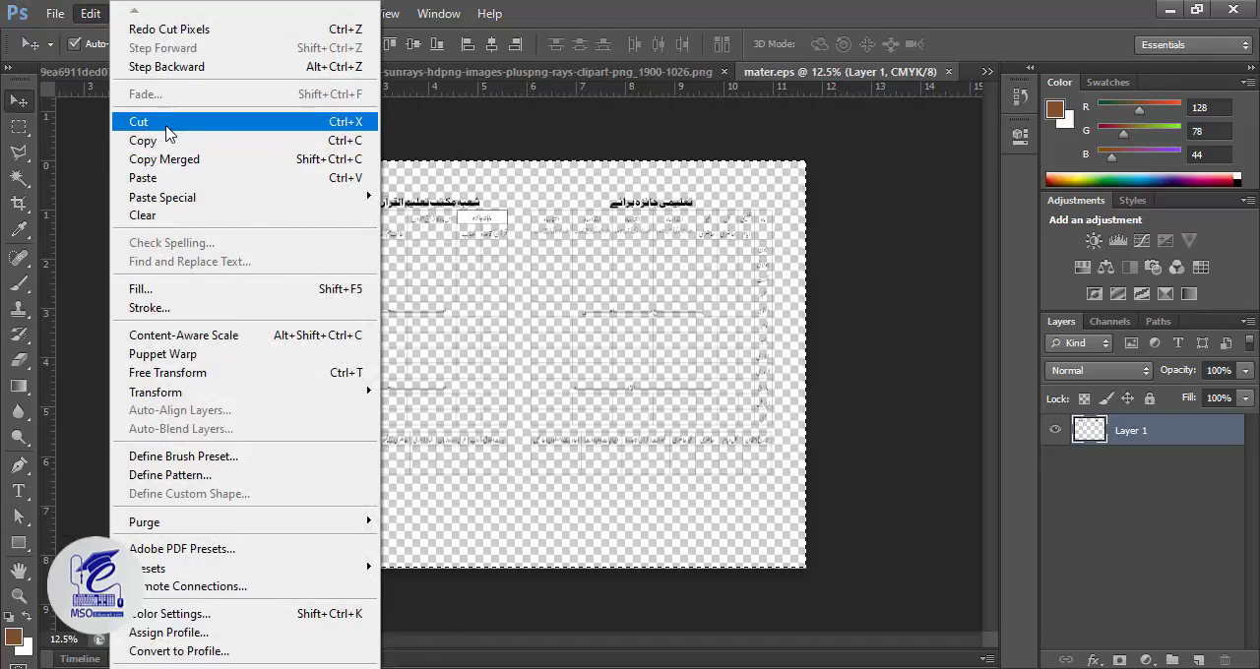
pyautogui.click(173, 124)
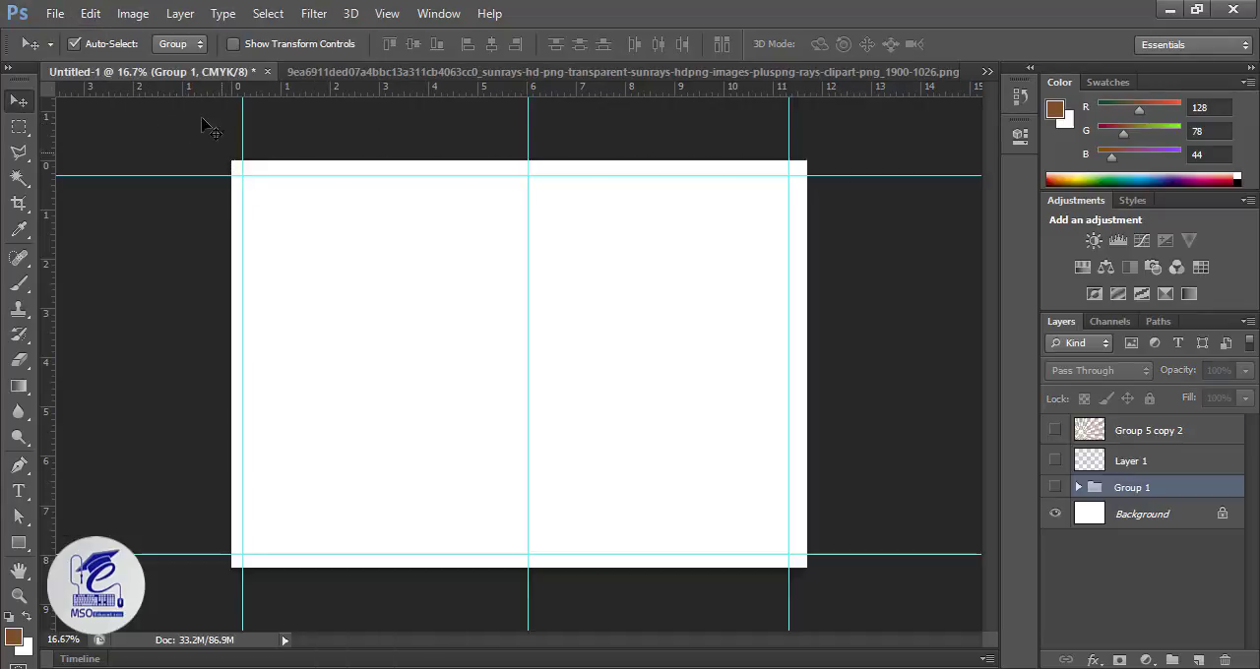
pyautogui.click(56, 14)
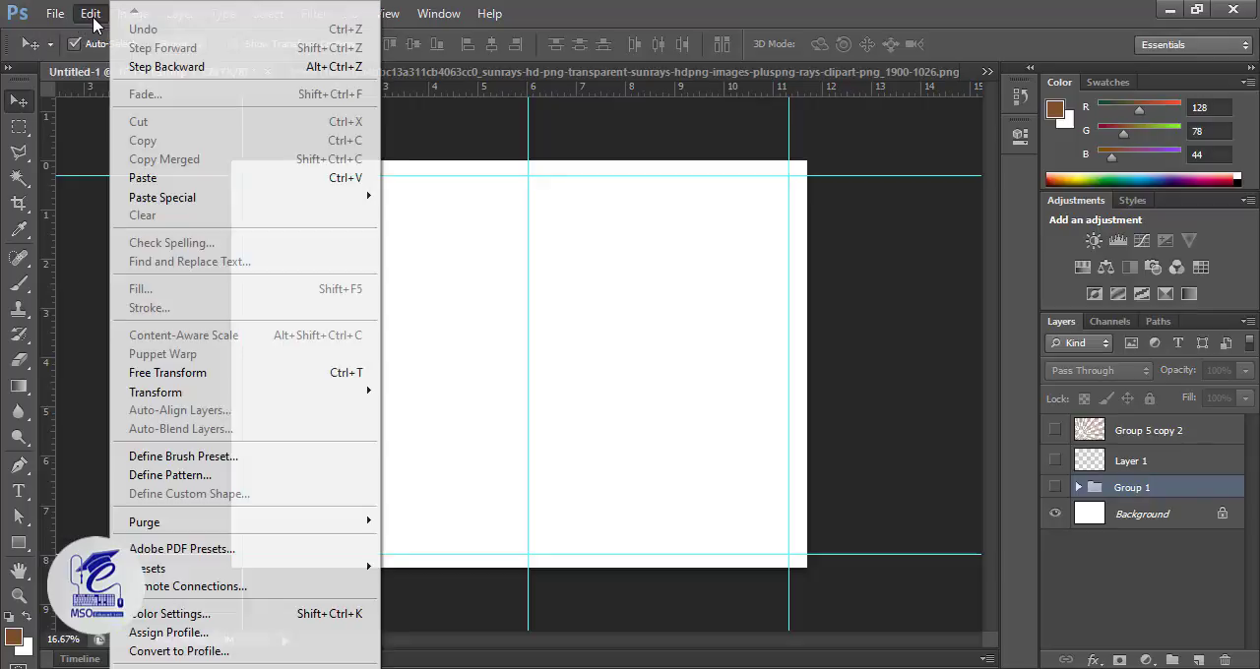
pyautogui.click(118, 171)
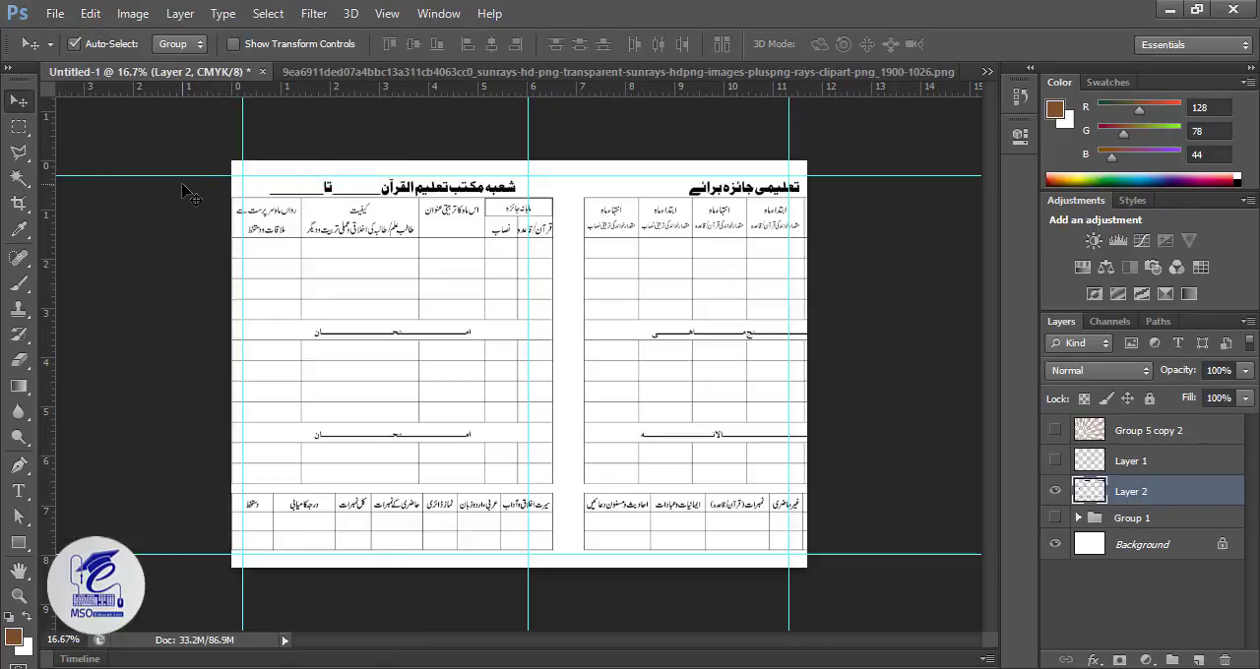
# Step: Free-transform the pasted table layer, scaling it to about 77% and aligning its right edge with the right margin guide
pyautogui.hotkey('ctrl', 't')
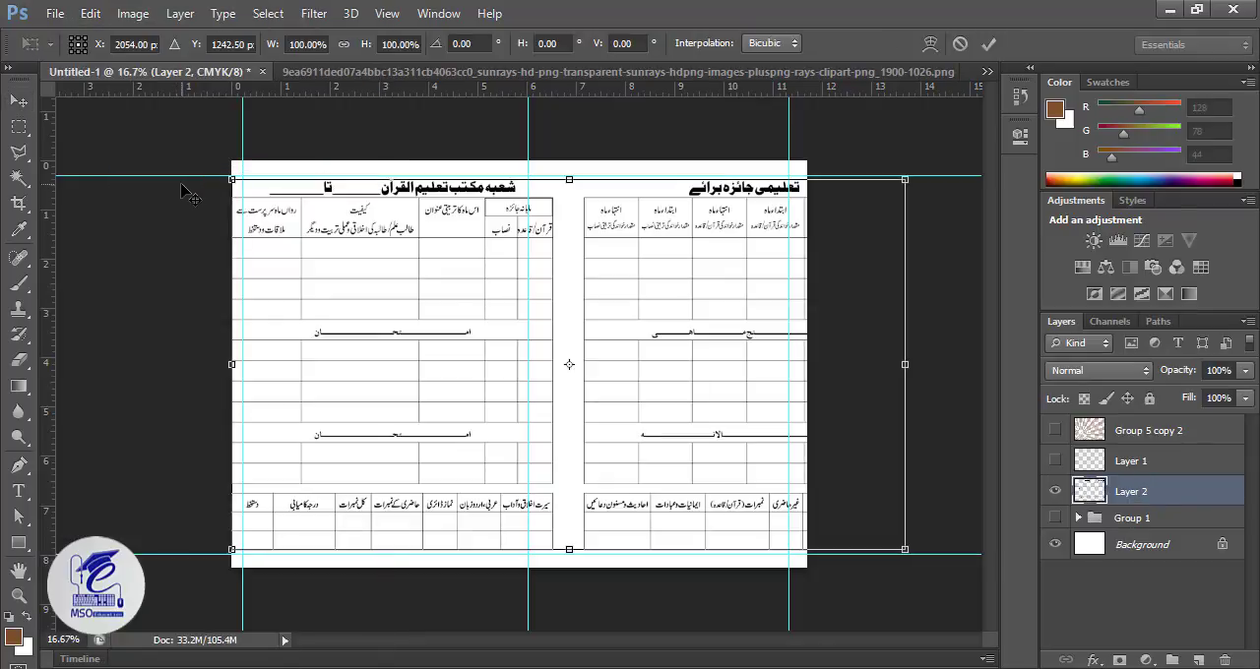
pyautogui.moveTo(906, 176); pyautogui.dragTo(765, 223)
pyautogui.moveTo(680, 342); pyautogui.dragTo(698, 297)
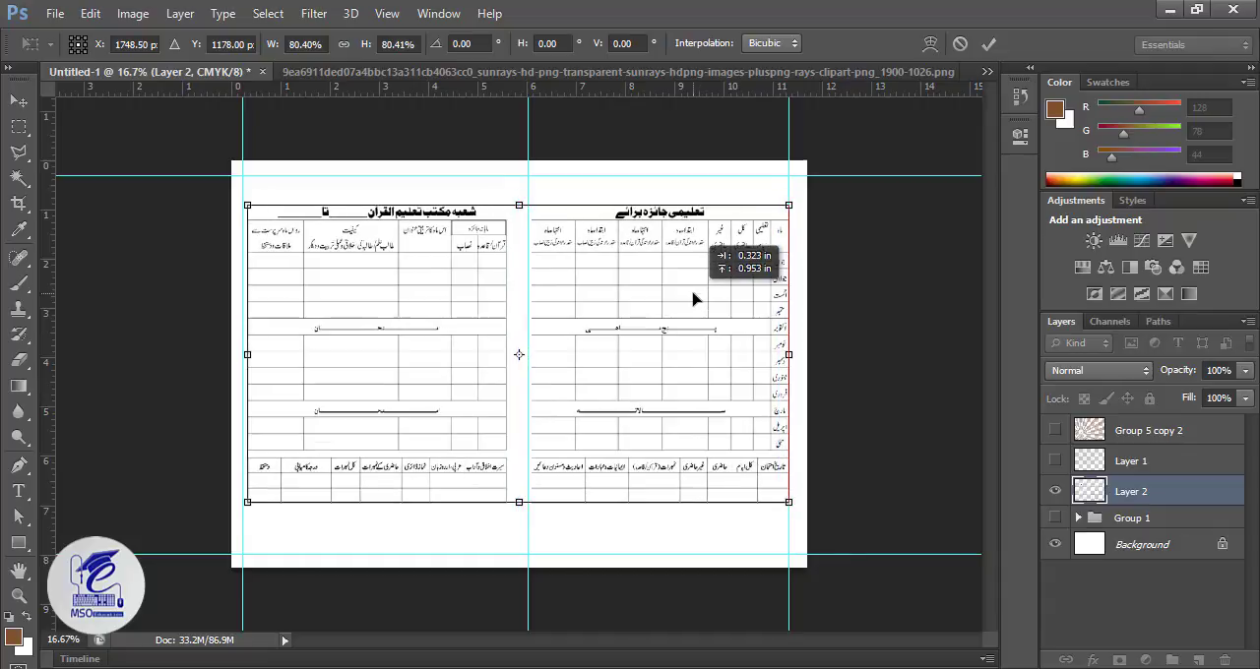
pyautogui.moveTo(789, 205); pyautogui.dragTo(767, 218)
pyautogui.press('Right')
pyautogui.press('Right')
pyautogui.press('Right')
pyautogui.press('Right')
pyautogui.press('Right')
pyautogui.press('Right')
pyautogui.press('Right')
pyautogui.press('Right')
pyautogui.press('Right')
pyautogui.press('Right')
pyautogui.press('Right')
pyautogui.press('Right')
pyautogui.press('Right')
pyautogui.press('Right')
pyautogui.press('Right')
pyautogui.press('Right')
pyautogui.press('Right')
pyautogui.press('Right')
pyautogui.press('Right')
pyautogui.press('Right')
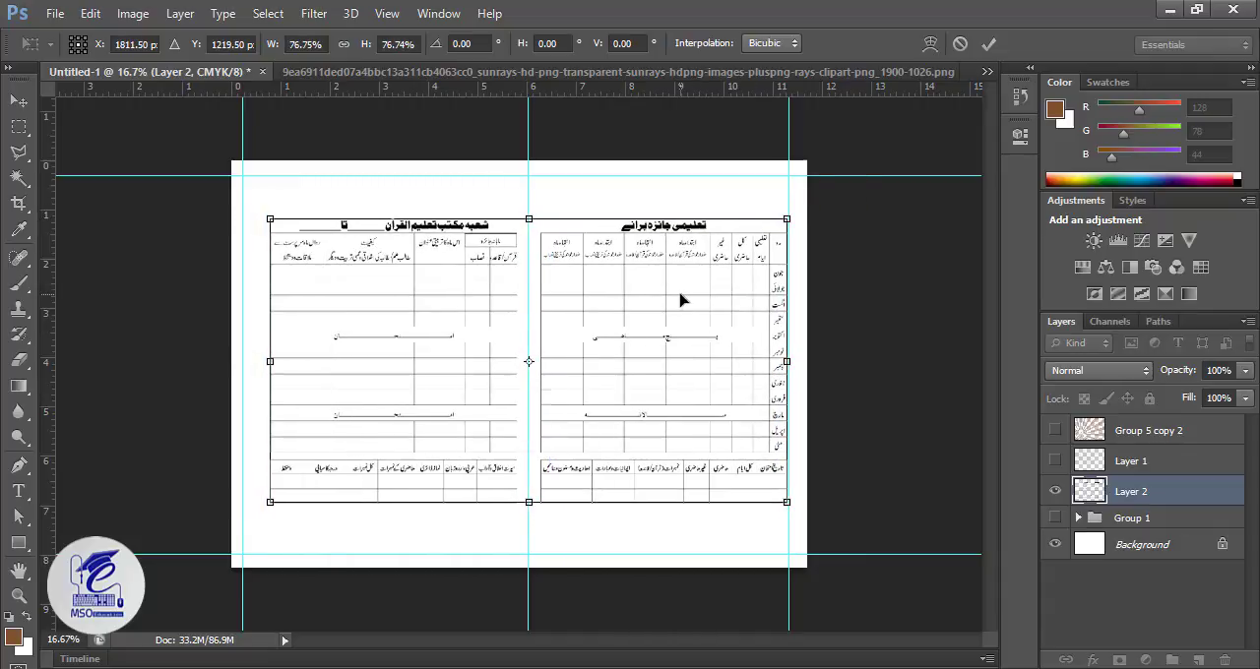
# Step: Move the table layer up, enlarge it until its left edge meets the left margin guide, and apply the transform
pyautogui.press('Up')
pyautogui.press('Up')
pyautogui.press('Up')
pyautogui.press('Up')
pyautogui.press('Up')
pyautogui.press('Up')
pyautogui.press('Up')
pyautogui.press('Up')
pyautogui.press('Up')
pyautogui.press('Up')
pyautogui.press('Up')
pyautogui.press('Up')
pyautogui.press('Up')
pyautogui.press('Up')
pyautogui.press('Up')
pyautogui.press('Up')
pyautogui.press('Up')
pyautogui.press('Up')
pyautogui.press('Up')
pyautogui.press('Up')
pyautogui.press('Up')
pyautogui.press('Up')
pyautogui.press('Up')
pyautogui.press('Up')
pyautogui.press('Up')
pyautogui.press('Up')
pyautogui.press('Up')
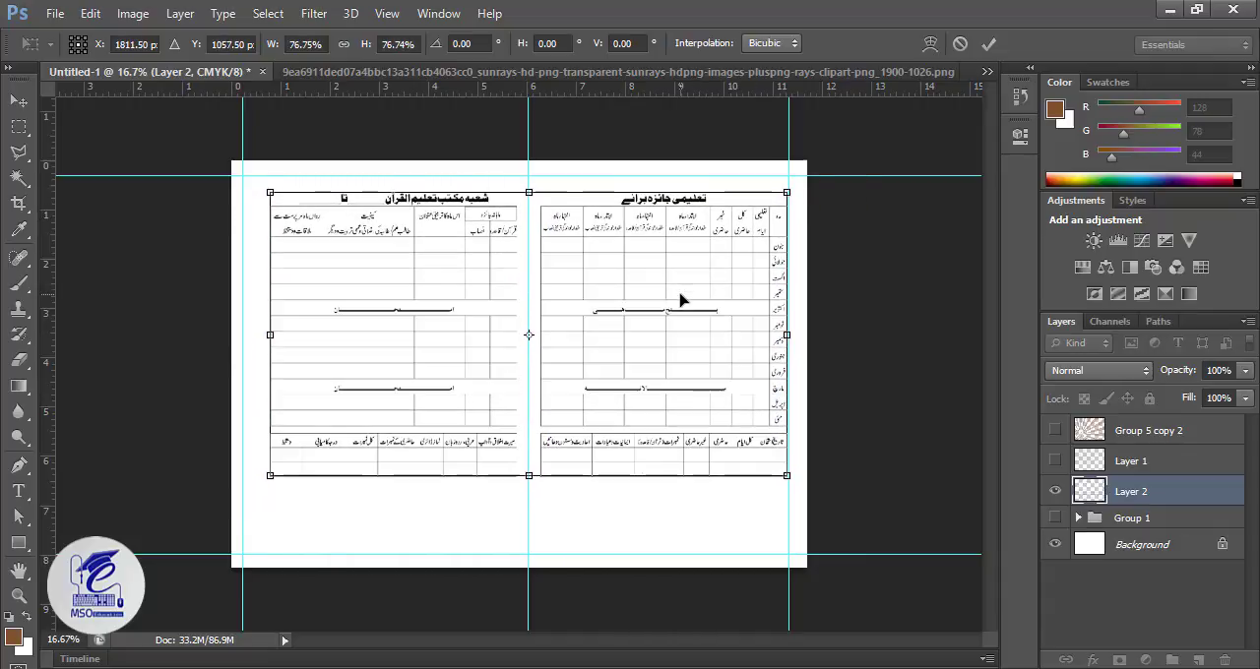
pyautogui.moveTo(266, 479); pyautogui.dragTo(246, 512)
pyautogui.press('Return')
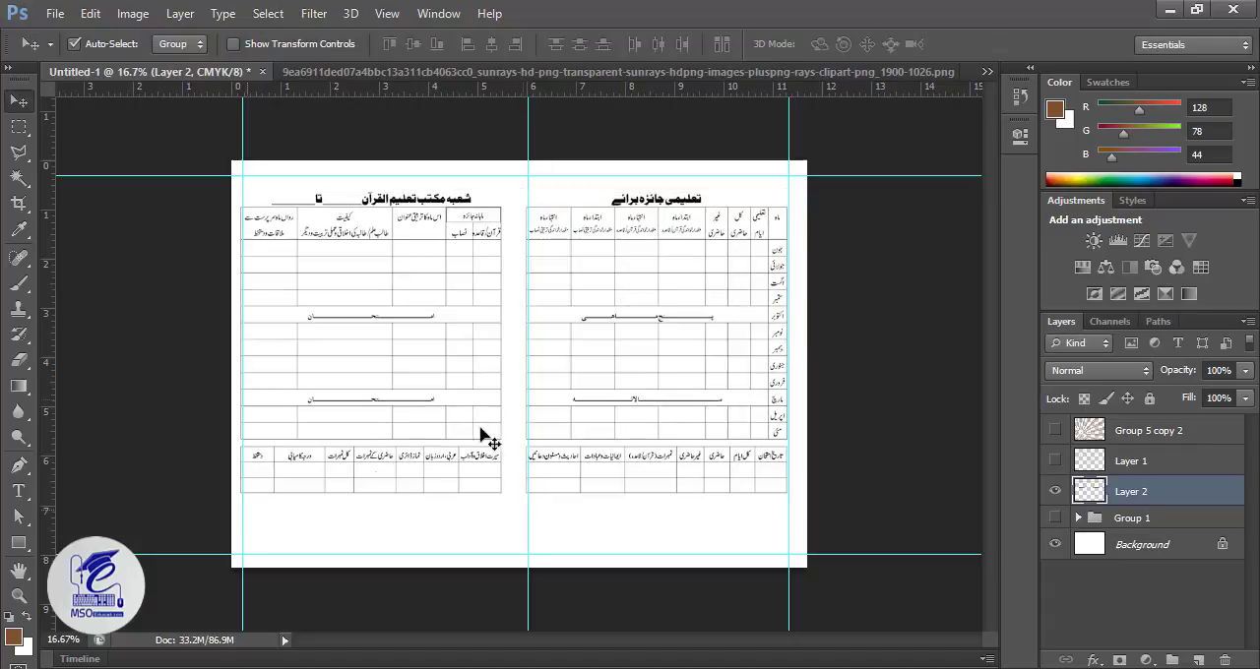
# Step: Cut the right-hand page's table from Layer 2 using a rectangular marquee selection and paste it onto its own layer
pyautogui.click(18, 126)
pyautogui.moveTo(822, 157); pyautogui.dragTo(515, 554)
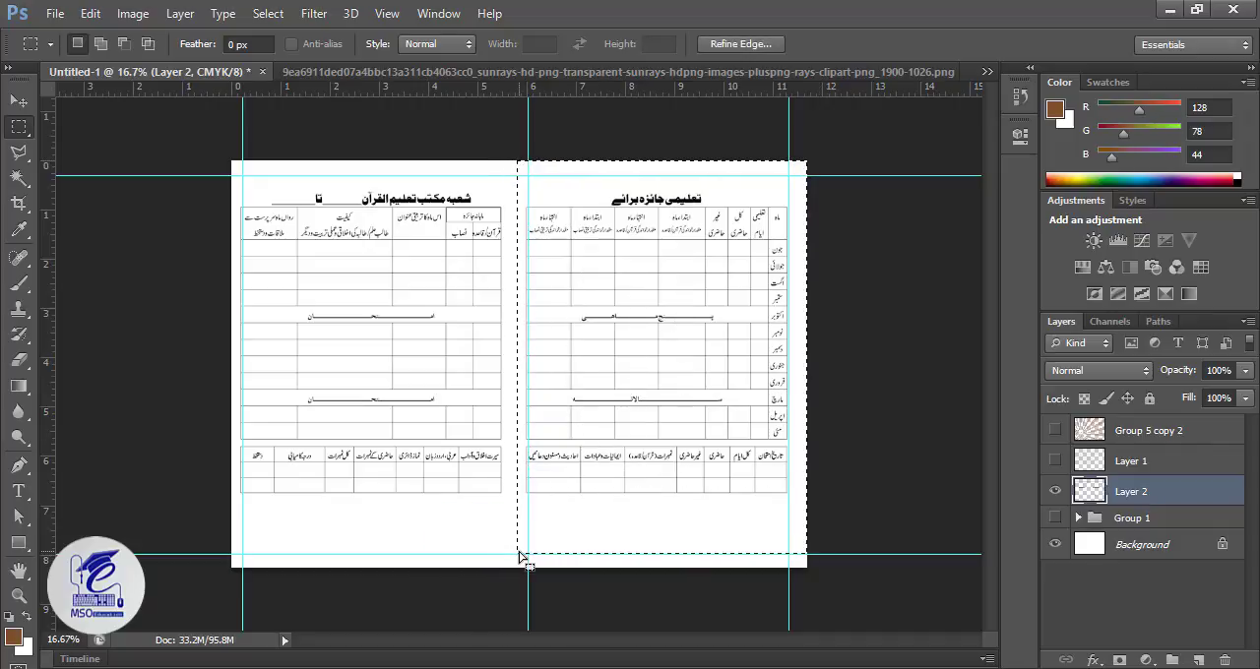
pyautogui.hotkey('ctrl', 'x')
pyautogui.hotkey('ctrl', 'v')
pyautogui.press('v')
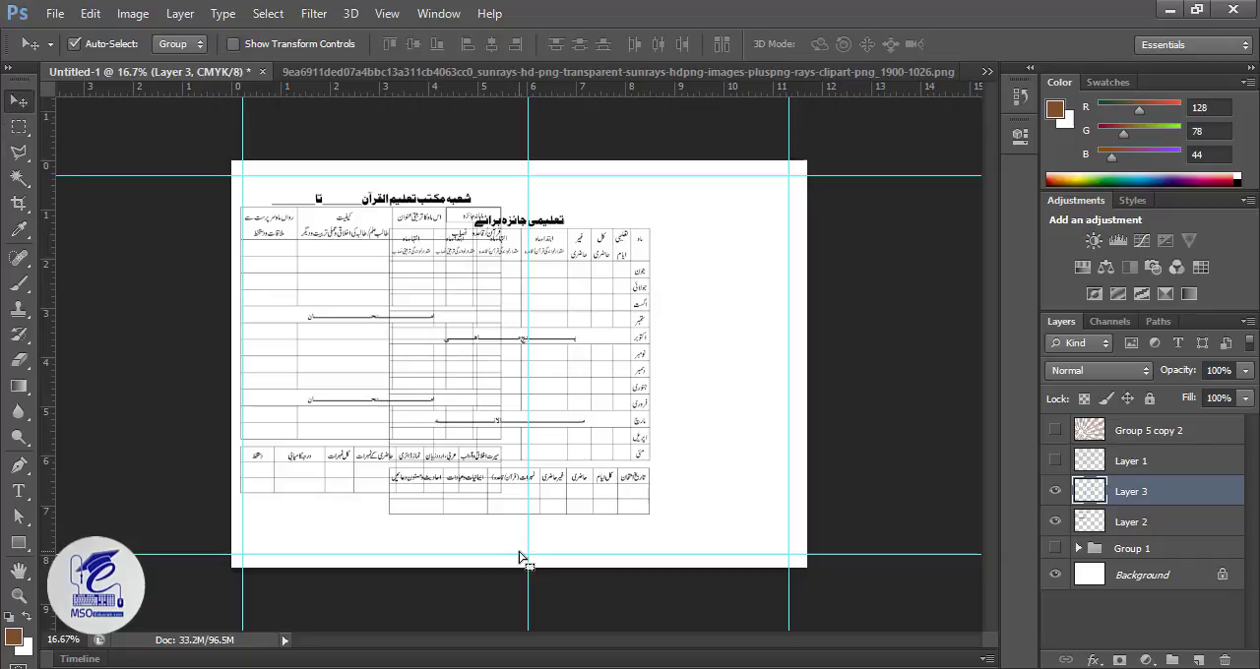
# Step: Nudge the pasted table back onto the right-hand page, aligning its right edge with the right margin guide
pyautogui.hotkey('shift', 'Right')
pyautogui.hotkey('shift', 'Right')
pyautogui.hotkey('shift', 'Right')
pyautogui.hotkey('shift', 'Right')
pyautogui.hotkey('shift', 'Right')
pyautogui.hotkey('shift', 'Right')
pyautogui.hotkey('shift', 'Right')
pyautogui.hotkey('shift', 'Right')
pyautogui.hotkey('shift', 'Right')
pyautogui.hotkey('shift', 'Right')
pyautogui.hotkey('shift', 'Right')
pyautogui.hotkey('shift', 'Right')
pyautogui.hotkey('shift', 'Right')
pyautogui.hotkey('shift', 'Right')
pyautogui.hotkey('shift', 'Right')
pyautogui.hotkey('shift', 'Right')
pyautogui.hotkey('shift', 'Right')
pyautogui.hotkey('shift', 'Right')
pyautogui.hotkey('shift', 'Right')
pyautogui.hotkey('shift', 'Right')
pyautogui.hotkey('shift', 'Up')
pyautogui.hotkey('shift', 'Up')
pyautogui.hotkey('shift', 'Up')
pyautogui.hotkey('shift', 'Up')
pyautogui.hotkey('shift', 'Up')
pyautogui.hotkey('shift', 'Up')
pyautogui.hotkey('shift', 'Up')
pyautogui.hotkey('shift', 'Up')
pyautogui.hotkey('shift', 'Up')
pyautogui.hotkey('shift', 'Up')
pyautogui.hotkey('shift', 'Up')
pyautogui.hotkey('shift', 'Up')
pyautogui.hotkey('shift', 'Up')
pyautogui.hotkey('shift', 'Up')
pyautogui.hotkey('shift', 'Up')
pyautogui.hotkey('shift', 'Up')
pyautogui.hotkey('shift', 'Up')
pyautogui.hotkey('shift', 'Up')
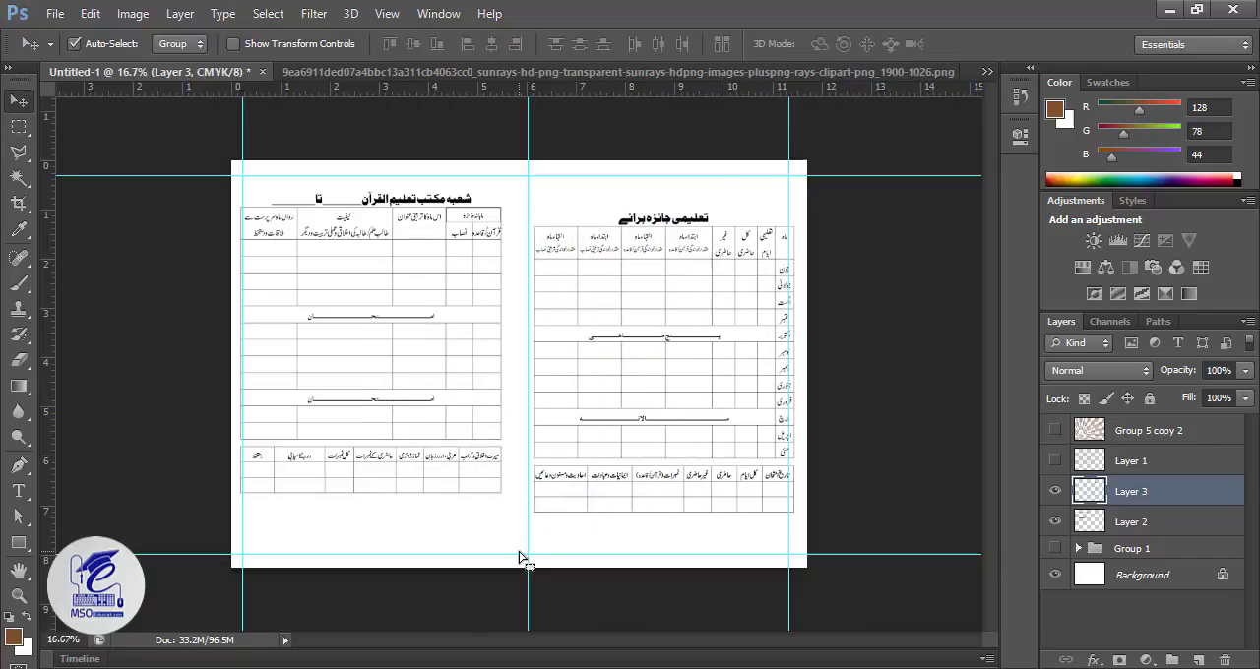
pyautogui.hotkey('shift', 'Down')
pyautogui.hotkey('shift', 'Down')
pyautogui.hotkey('shift', 'Down')
pyautogui.hotkey('shift', 'Left')
pyautogui.hotkey('shift', 'Left')
pyautogui.hotkey('shift', 'Left')
pyautogui.hotkey('shift', 'Down')
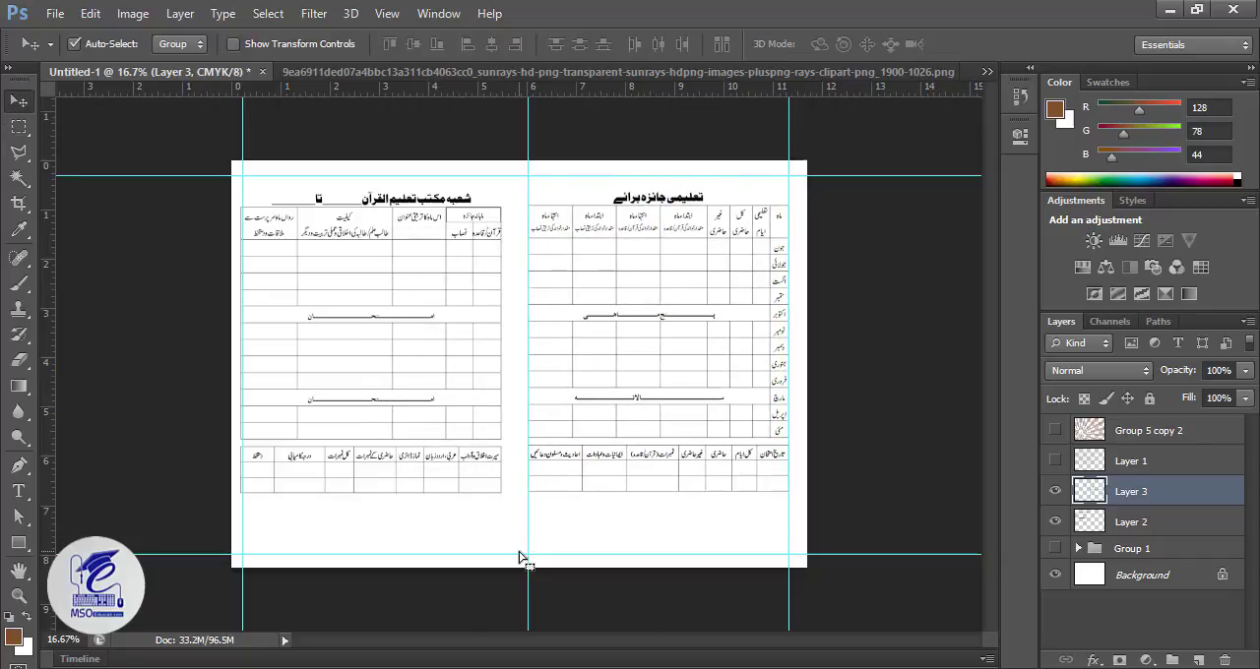
# Step: Nudge the left-hand page's table to the right until its left edge sits inside the left margin guide
pyautogui.click(398, 205)
pyautogui.hotkey('shift', 'Right')
pyautogui.hotkey('shift', 'Right')
pyautogui.hotkey('shift', 'Right')
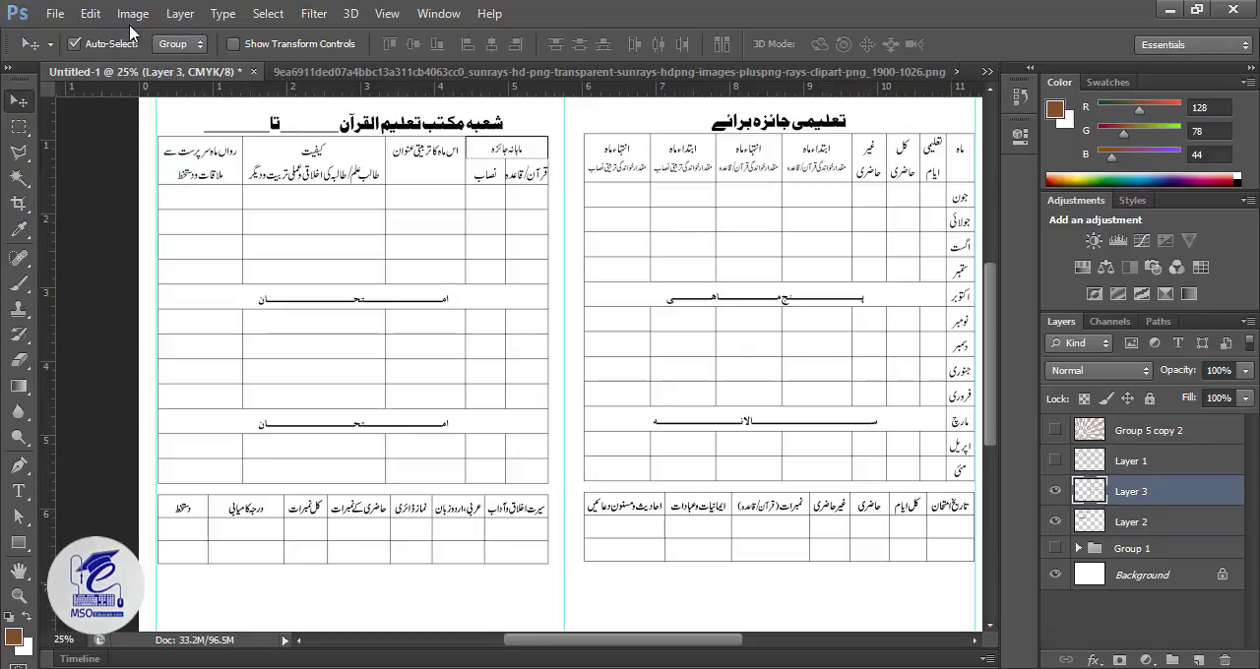
# Step: Darken the right-hand table on Layer 3 with a Levels adjustment by raising the black input level
pyautogui.click(133, 14)
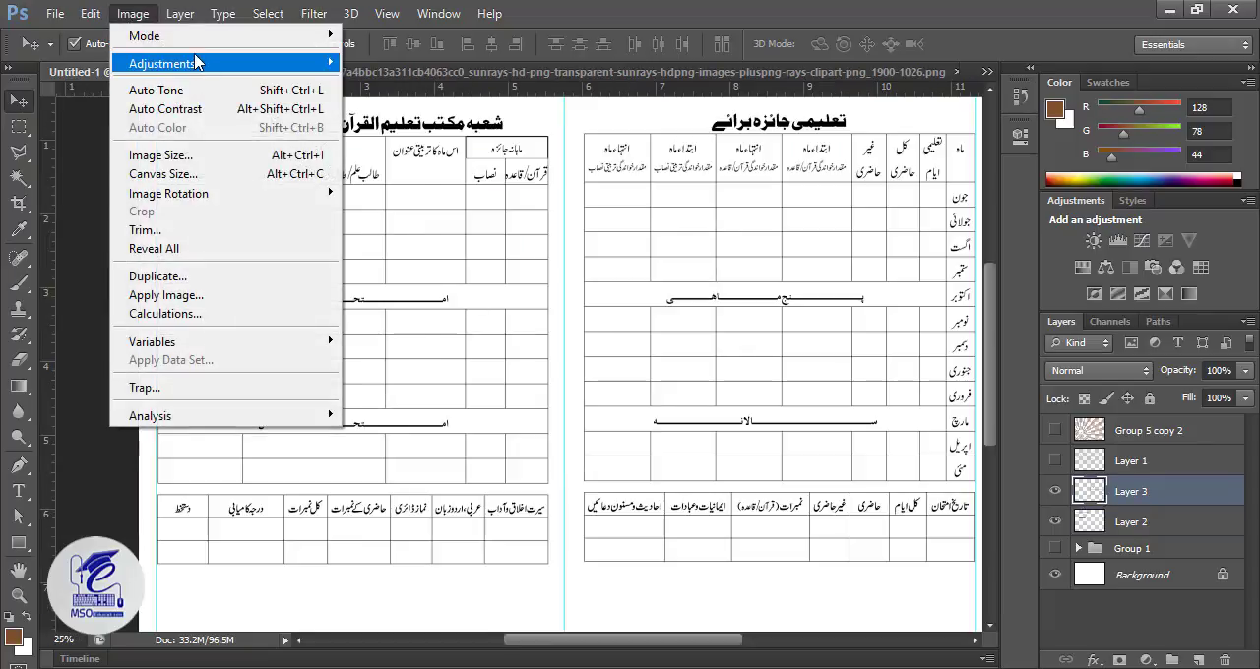
pyautogui.moveTo(197, 63)
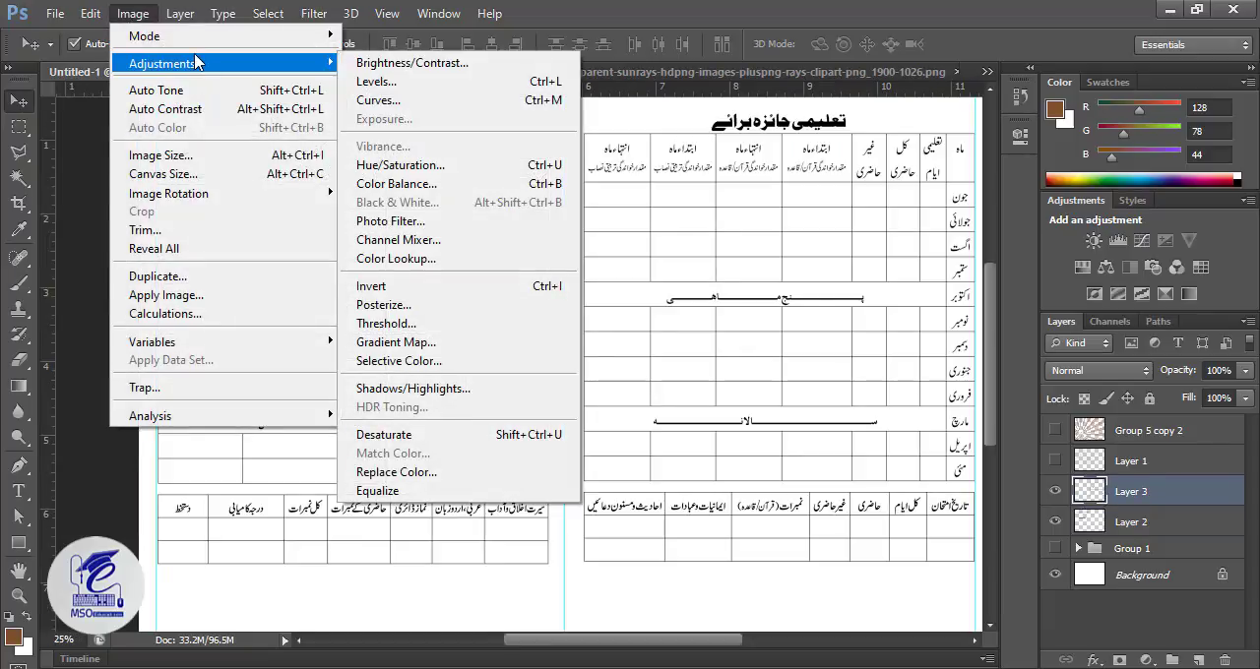
pyautogui.click(409, 82)
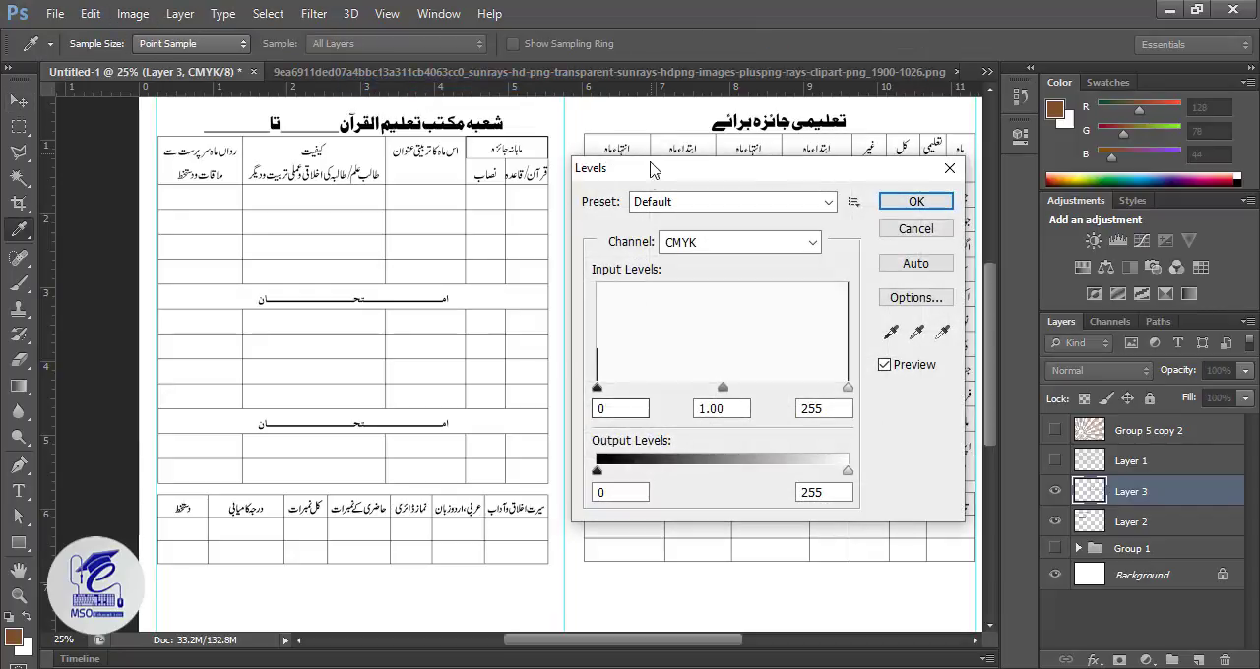
pyautogui.moveTo(654, 169); pyautogui.dragTo(217, 130)
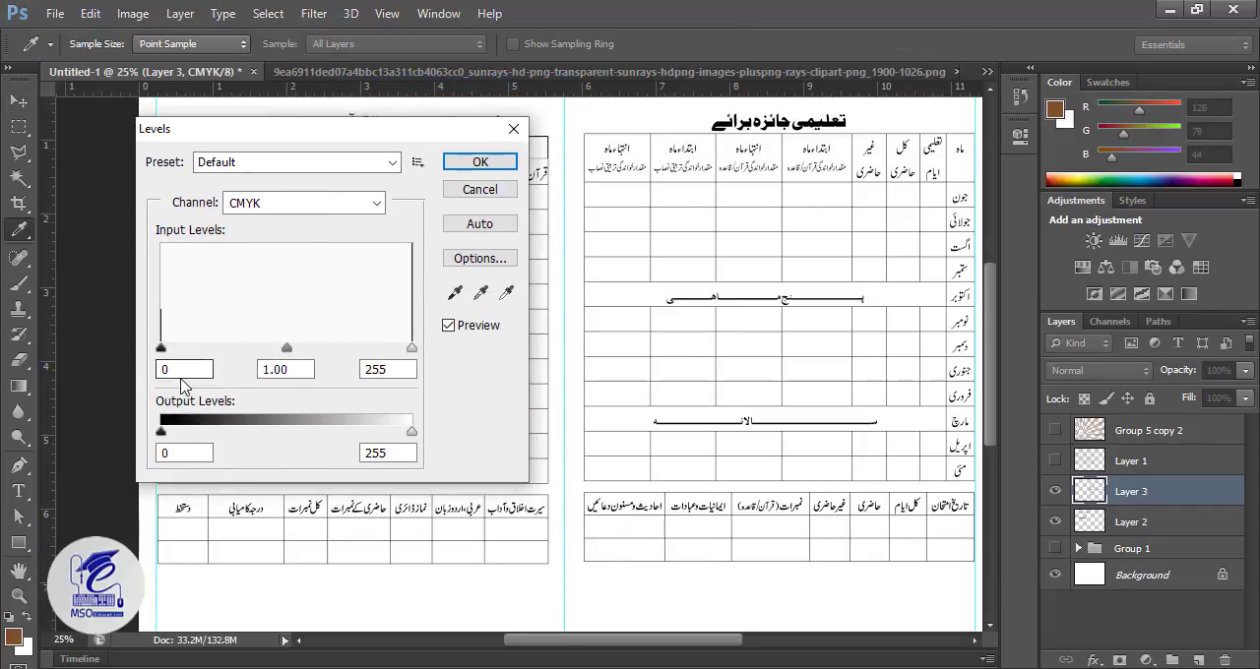
pyautogui.write('5')
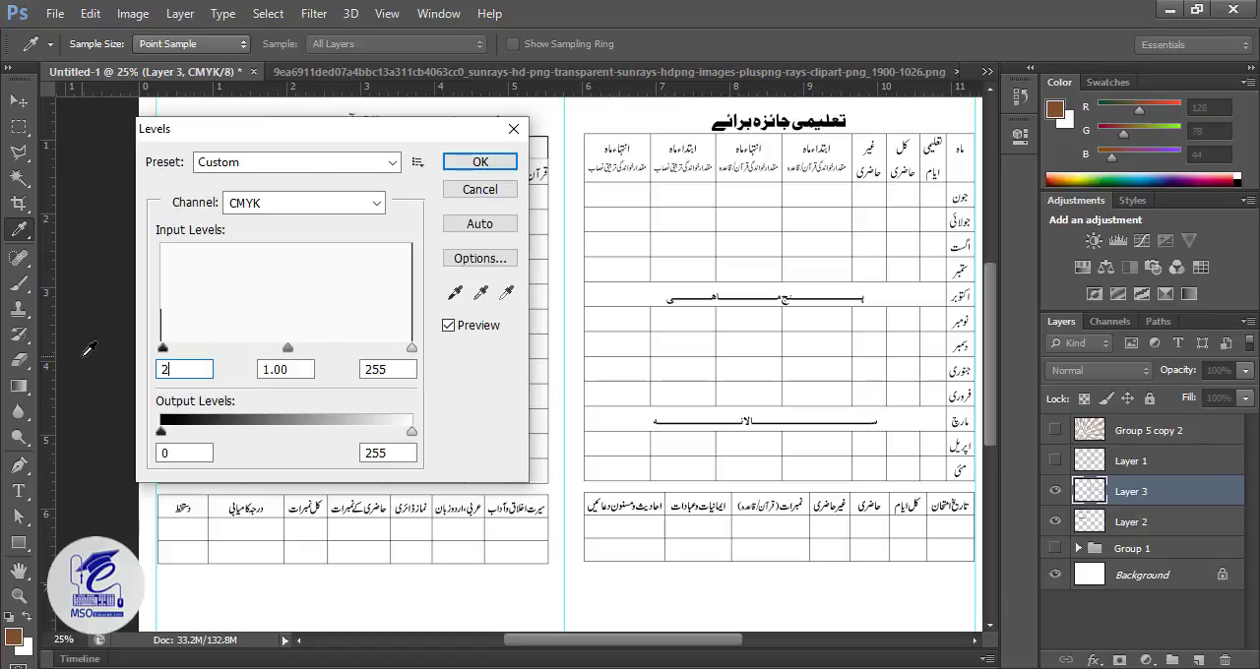
pyautogui.write('0')
pyautogui.press('Return')
pyautogui.press('v')
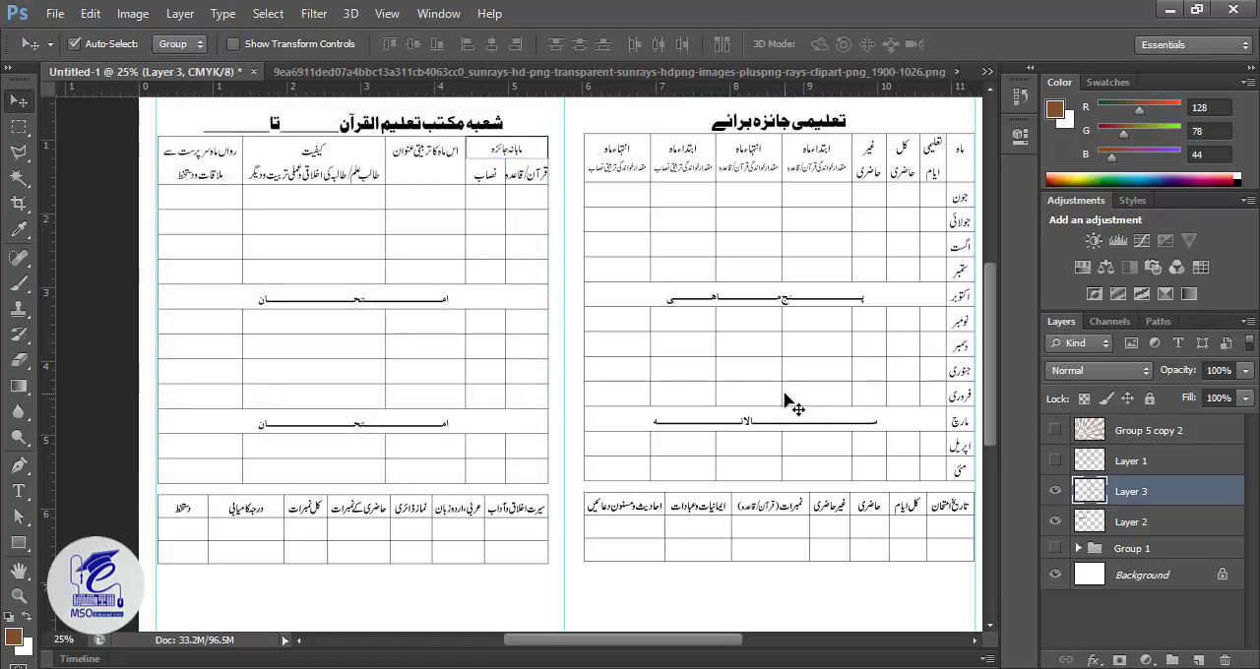
# Step: Identify the left-hand table's layer by toggling layer visibility, and apply Levels to Layer 2 with a black input level of 250
pyautogui.click(1054, 491)
pyautogui.click(1054, 491)
pyautogui.click(1054, 521)
pyautogui.click(1055, 520)
pyautogui.click(1074, 526)
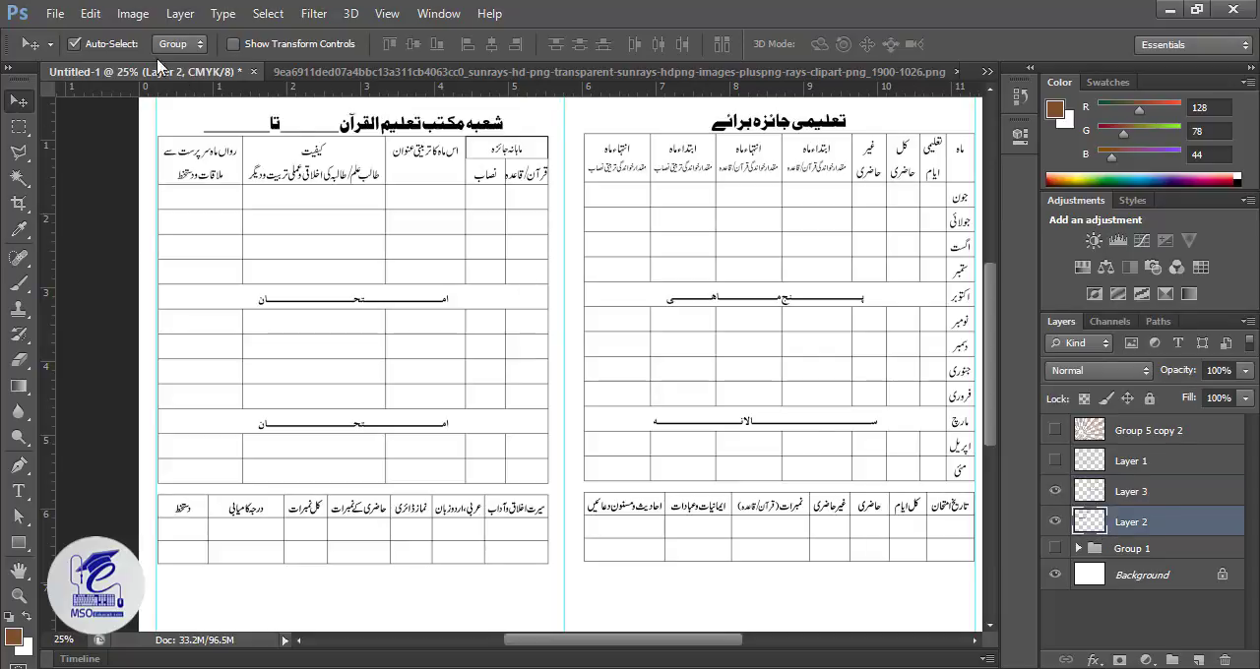
pyautogui.click(133, 12)
pyautogui.moveTo(216, 63)
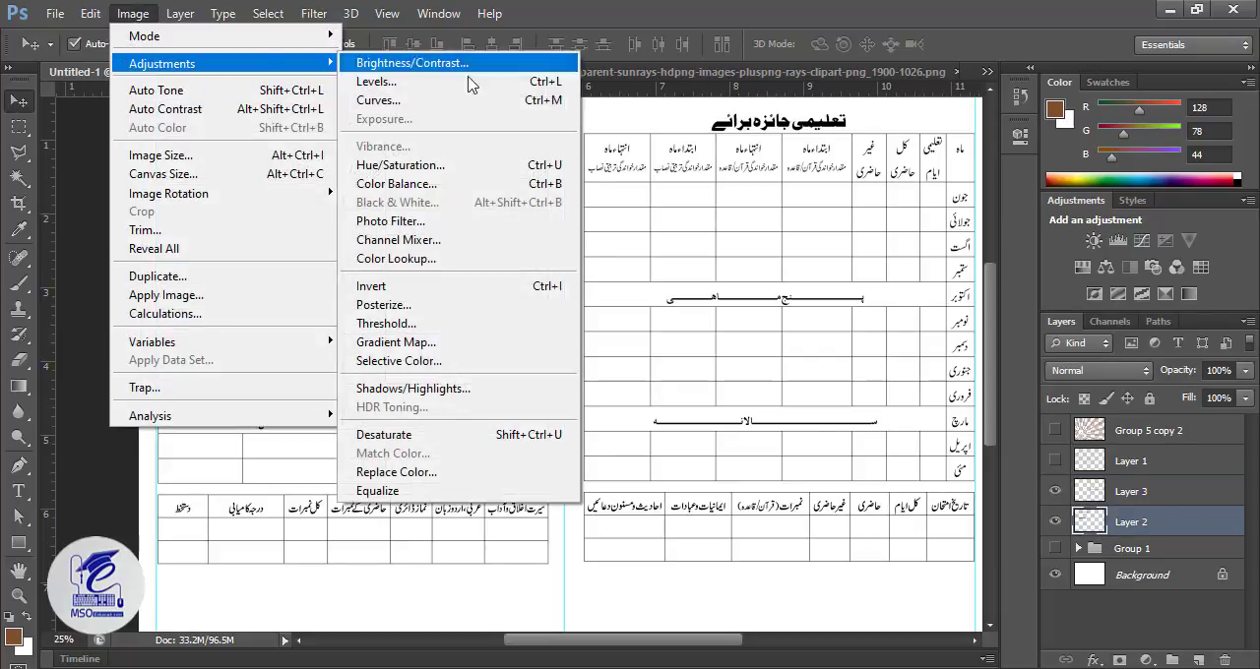
pyautogui.click(492, 83)
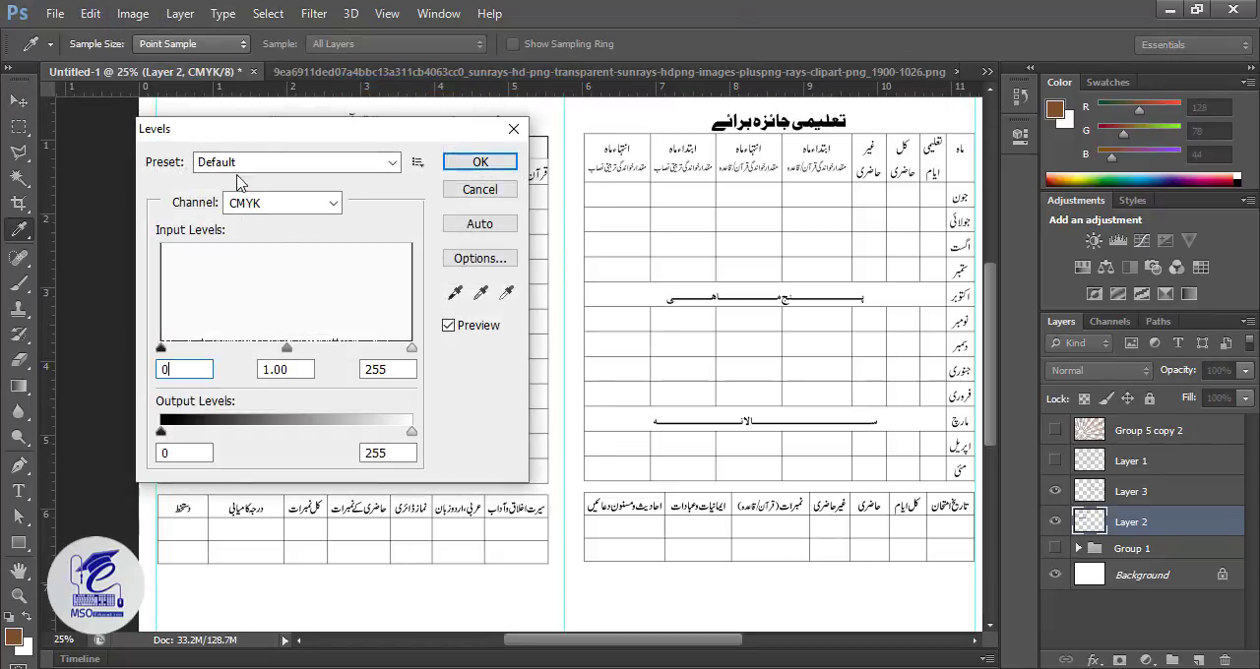
pyautogui.moveTo(251, 130); pyautogui.dragTo(748, 221)
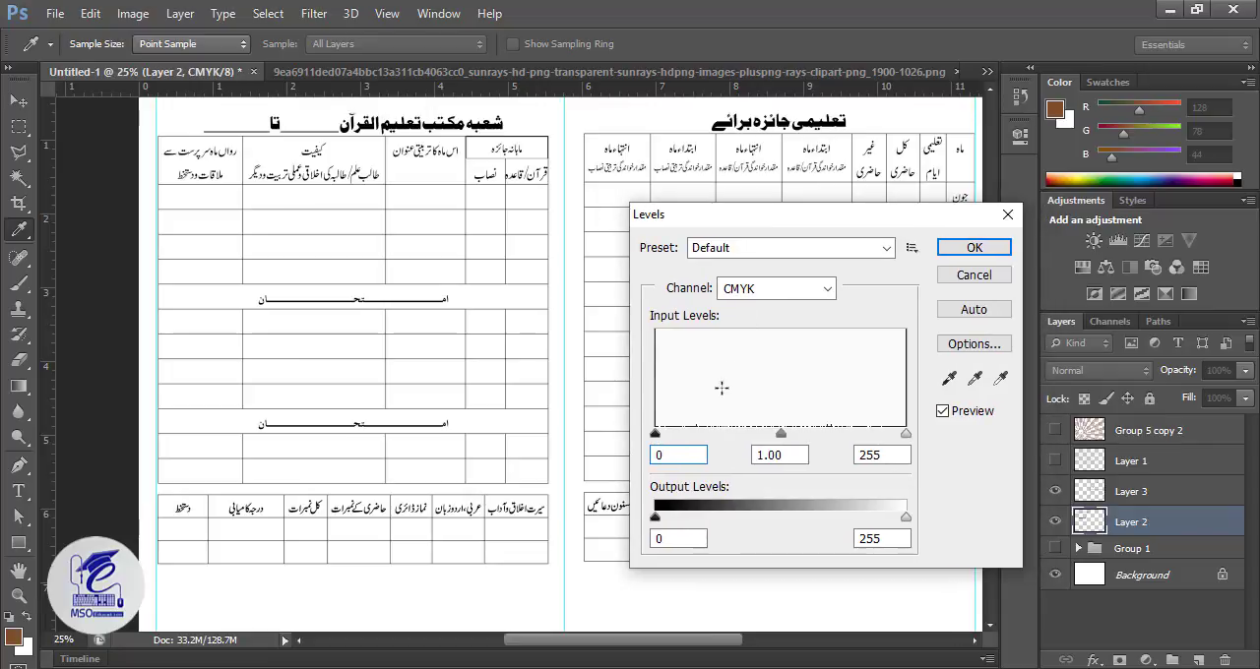
pyautogui.write('250')
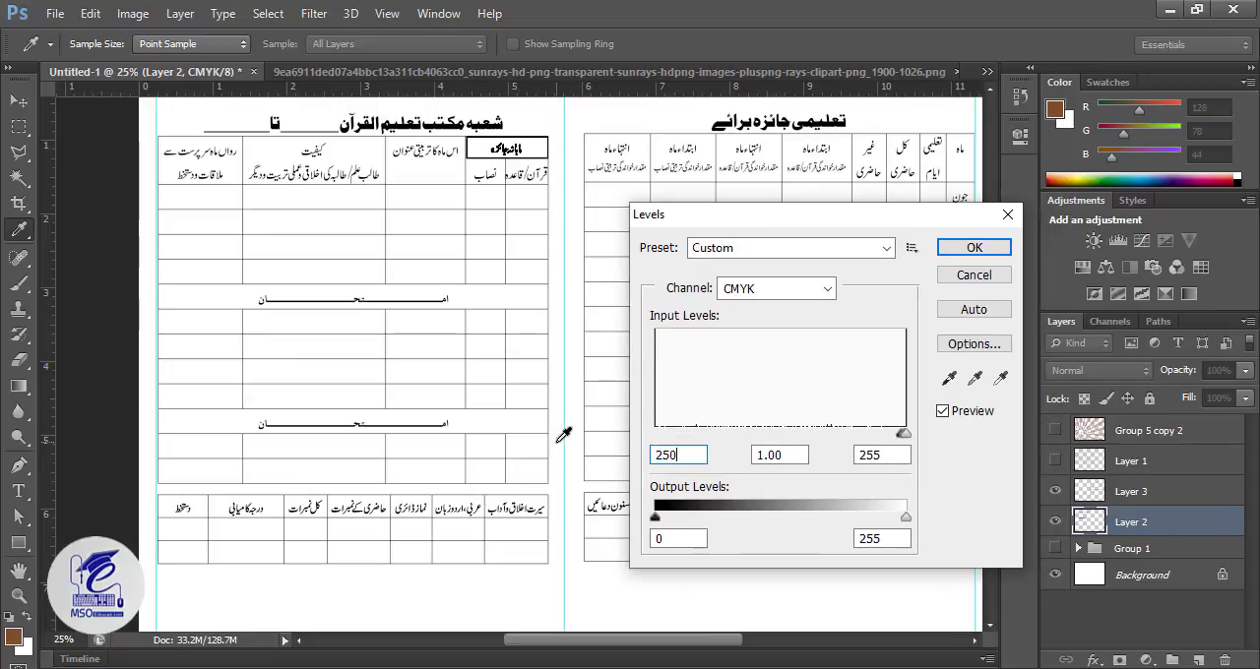
pyautogui.press('Return')
# Step: Cut the heading above the left-hand table from Layer 2 and paste it onto its own layer
pyautogui.press('m')
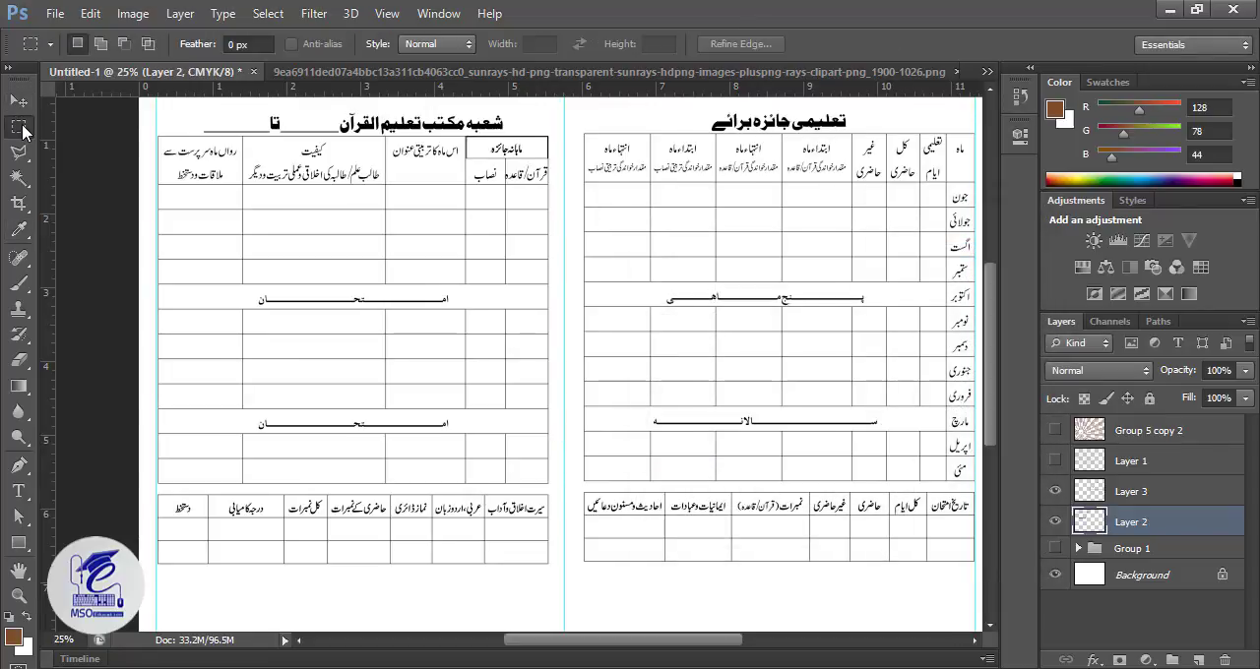
pyautogui.hotkey('ctrl', '+')
pyautogui.hotkey('ctrl', '+')
pyautogui.hotkey('ctrl', '+')
pyautogui.hotkey('ctrl', '+')
pyautogui.moveTo(534, 418); pyautogui.dragTo(596, 581)
pyautogui.moveTo(413, 296); pyautogui.dragTo(600, 433)
pyautogui.moveTo(450, 308); pyautogui.dragTo(545, 439)
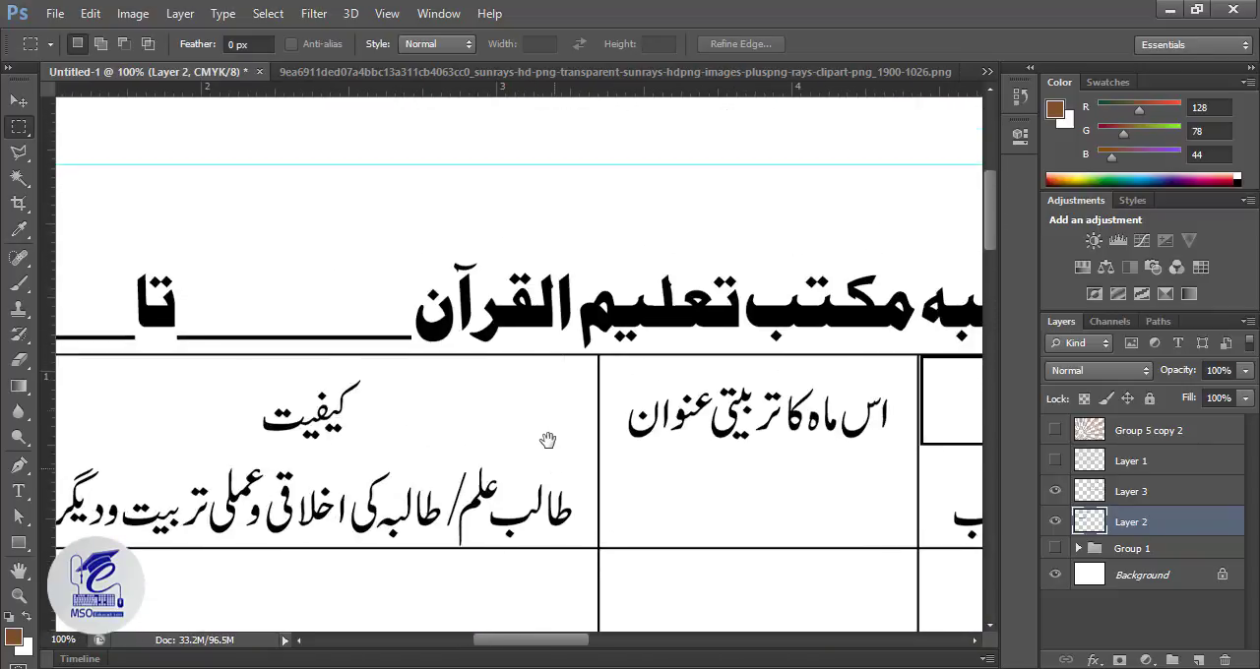
pyautogui.moveTo(280, 338); pyautogui.dragTo(641, 338)
pyautogui.moveTo(194, 242); pyautogui.dragTo(242, 274)
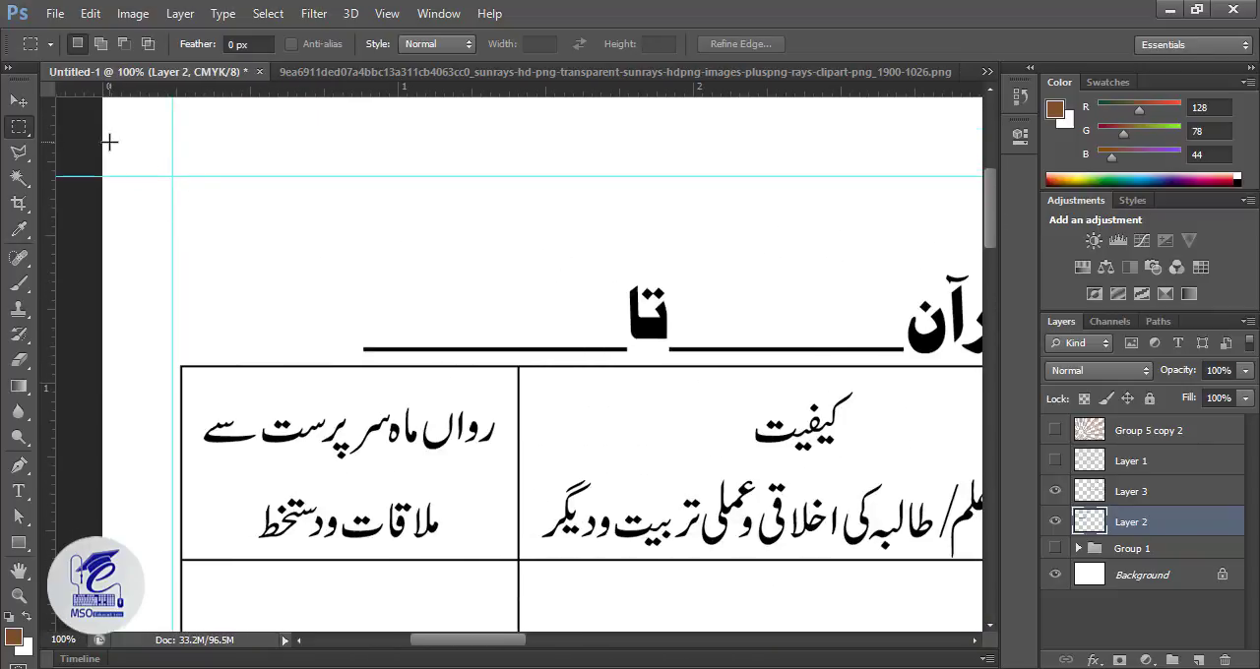
pyautogui.moveTo(109, 142); pyautogui.dragTo(869, 355)
pyautogui.hotkey('ctrl', 'd')
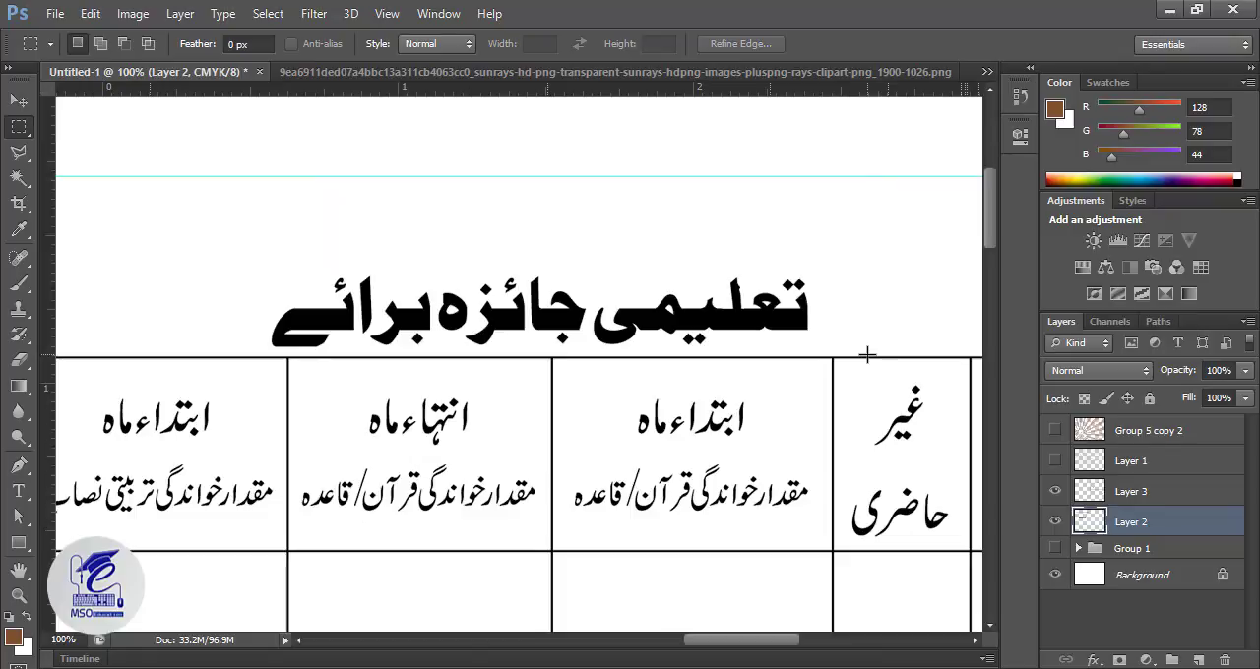
pyautogui.hotkey('ctrl', 'v')
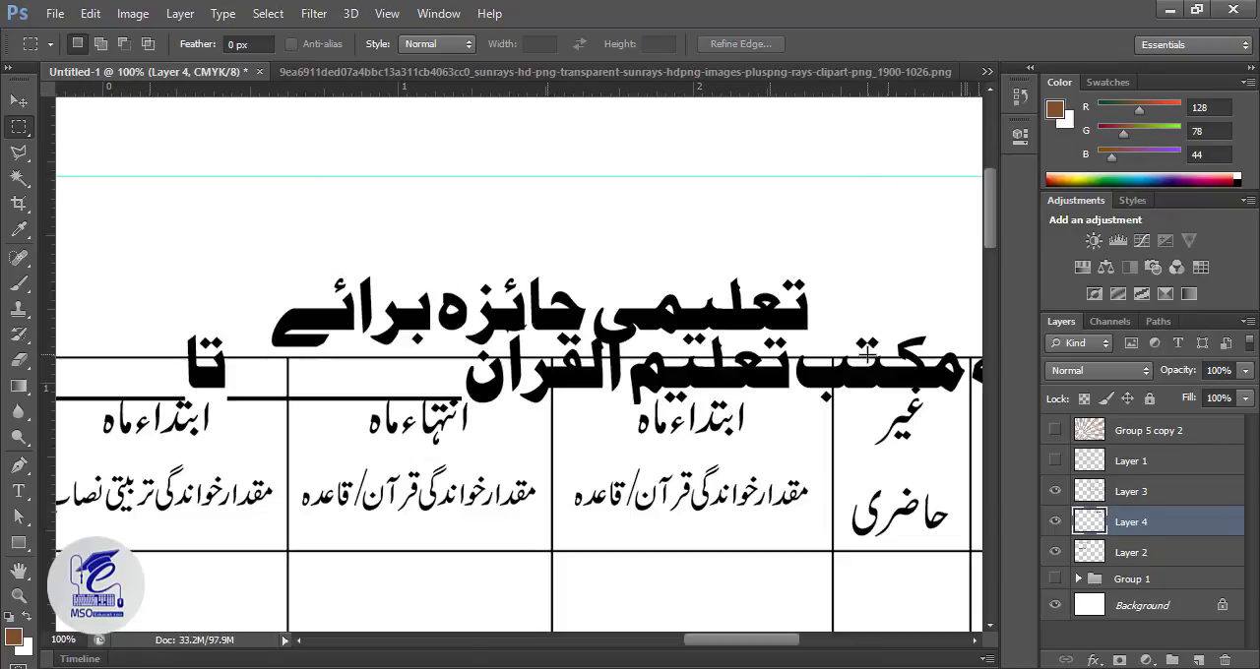
# Step: Move the pasted heading left, back above the left-hand page's table
pyautogui.hotkey('ctrl', '-')
pyautogui.hotkey('ctrl', '-')
pyautogui.hotkey('ctrl', '-')
pyautogui.hotkey('ctrl', '-')
pyautogui.hotkey('ctrl', '-')
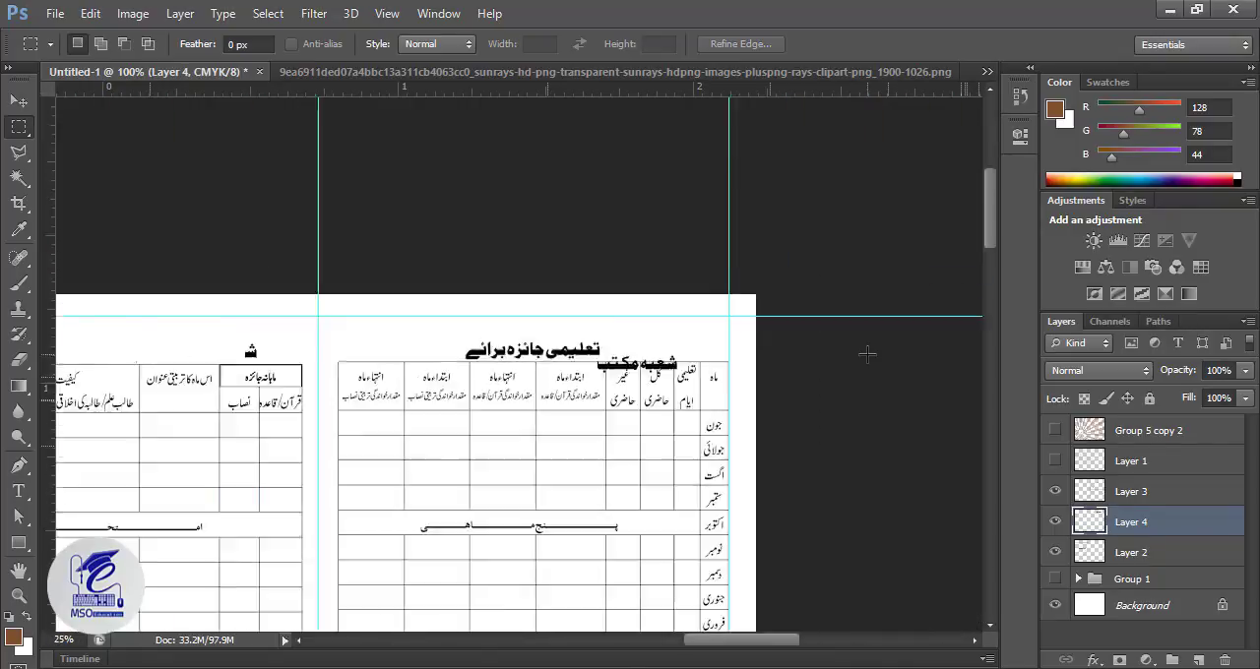
pyautogui.press('v')
pyautogui.hotkey('shift', 'Left')
pyautogui.hotkey('shift', 'Left')
pyautogui.hotkey('shift', 'Left')
pyautogui.hotkey('shift', 'Left')
pyautogui.hotkey('shift', 'Left')
pyautogui.hotkey('shift', 'Left')
pyautogui.hotkey('shift', 'Left')
pyautogui.hotkey('shift', 'Left')
pyautogui.hotkey('shift', 'Left')
pyautogui.hotkey('shift', 'Left')
pyautogui.hotkey('shift', 'Left')
pyautogui.hotkey('shift', 'Left')
pyautogui.hotkey('shift', 'Left')
pyautogui.hotkey('shift', 'Left')
pyautogui.hotkey('shift', 'Left')
pyautogui.hotkey('shift', 'Left')
pyautogui.hotkey('shift', 'Left')
pyautogui.hotkey('shift', 'Left')
pyautogui.hotkey('shift', 'Left')
pyautogui.hotkey('shift', 'Left')
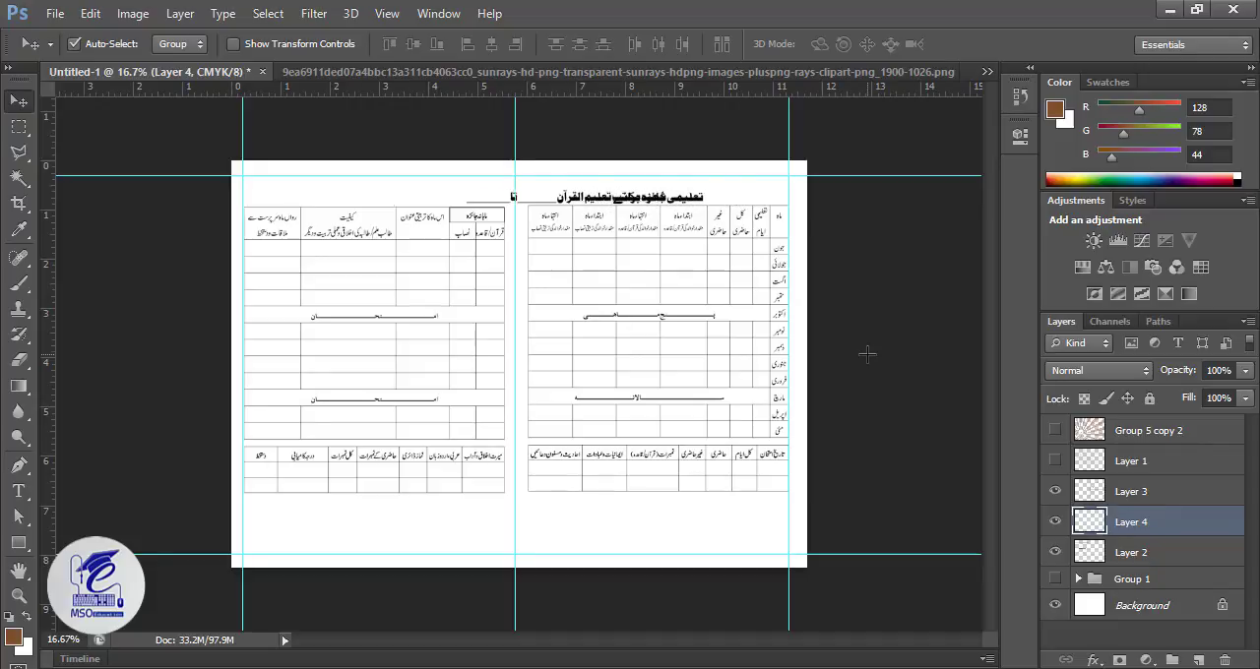
pyautogui.hotkey('ctrl', '+')
pyautogui.hotkey('ctrl', '+')
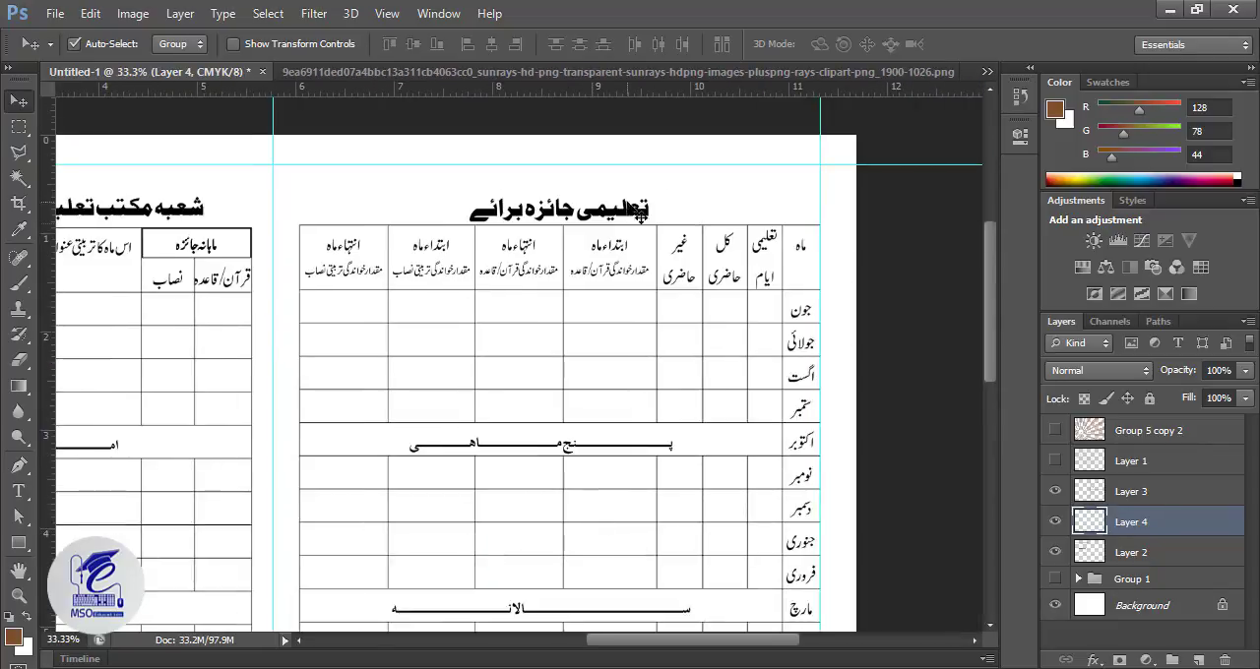
# Step: Cut the heading تعلیمی جائزہ برائے from Layer 3 and paste it onto its own layer
pyautogui.click(638, 218)
pyautogui.press('m')
pyautogui.moveTo(427, 166); pyautogui.dragTo(680, 224)
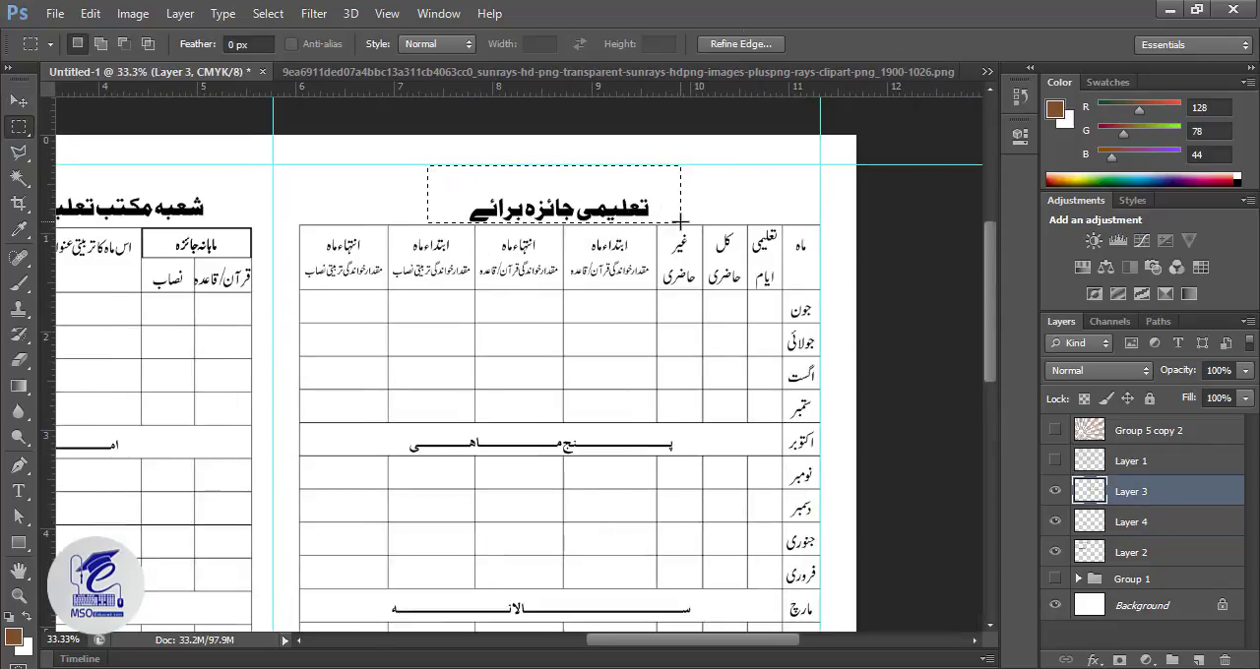
pyautogui.hotkey('ctrl', 'x')
pyautogui.hotkey('ctrl', 'v')
pyautogui.press('v')
# Step: Nudge the pasted تعلیمی جائزہ برائے heading into place above the right-hand table
pyautogui.hotkey('shift', 'Up')
pyautogui.hotkey('shift', 'Up')
pyautogui.hotkey('shift', 'Up')
pyautogui.hotkey('shift', 'Up')
pyautogui.hotkey('shift', 'Up')
pyautogui.hotkey('shift', 'Up')
pyautogui.hotkey('shift', 'Up')
pyautogui.hotkey('shift', 'Up')
pyautogui.hotkey('shift', 'Up')
pyautogui.hotkey('shift', 'Up')
pyautogui.hotkey('shift', 'Up')
pyautogui.hotkey('shift', 'Up')
pyautogui.hotkey('shift', 'Up')
pyautogui.hotkey('shift', 'Up')
pyautogui.hotkey('shift', 'Up')
pyautogui.hotkey('shift', 'Up')
pyautogui.hotkey('shift', 'Up')
pyautogui.hotkey('shift', 'Up')
pyautogui.hotkey('shift', 'Up')
pyautogui.hotkey('shift', 'Up')
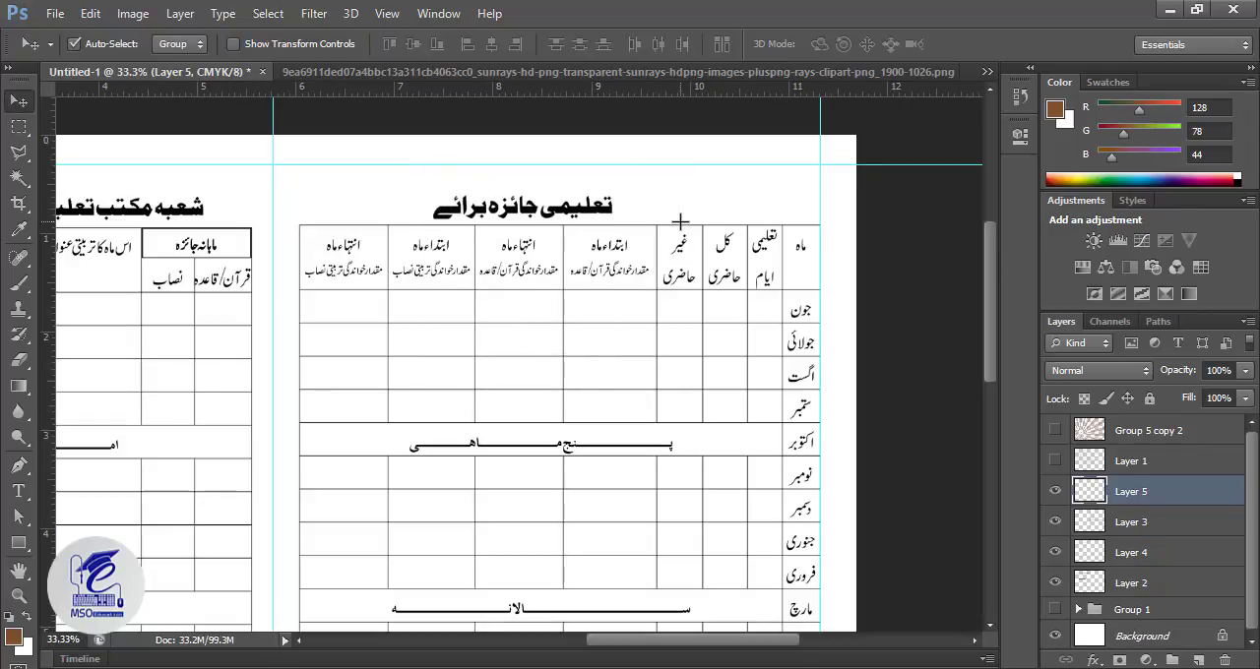
pyautogui.hotkey('shift', 'Right')
pyautogui.hotkey('shift', 'Right')
pyautogui.hotkey('shift', 'Right')
pyautogui.hotkey('shift', 'Right')
pyautogui.hotkey('shift', 'Right')
pyautogui.hotkey('shift', 'Right')
pyautogui.hotkey('shift', 'Right')
pyautogui.hotkey('shift', 'Right')
pyautogui.hotkey('shift', 'Right')
pyautogui.hotkey('shift', 'Right')
pyautogui.hotkey('shift', 'Right')
pyautogui.hotkey('shift', 'Right')
pyautogui.hotkey('shift', 'Right')
pyautogui.hotkey('shift', 'Right')
# Step: Select both heading layers together and enlarge them slightly with Free Transform
pyautogui.keyDown('shift'); pyautogui.click(194, 219); pyautogui.keyUp('shift')
pyautogui.hotkey('ctrl', '-')
pyautogui.hotkey('ctrl', '-')
pyautogui.hotkey('ctrl', '-')
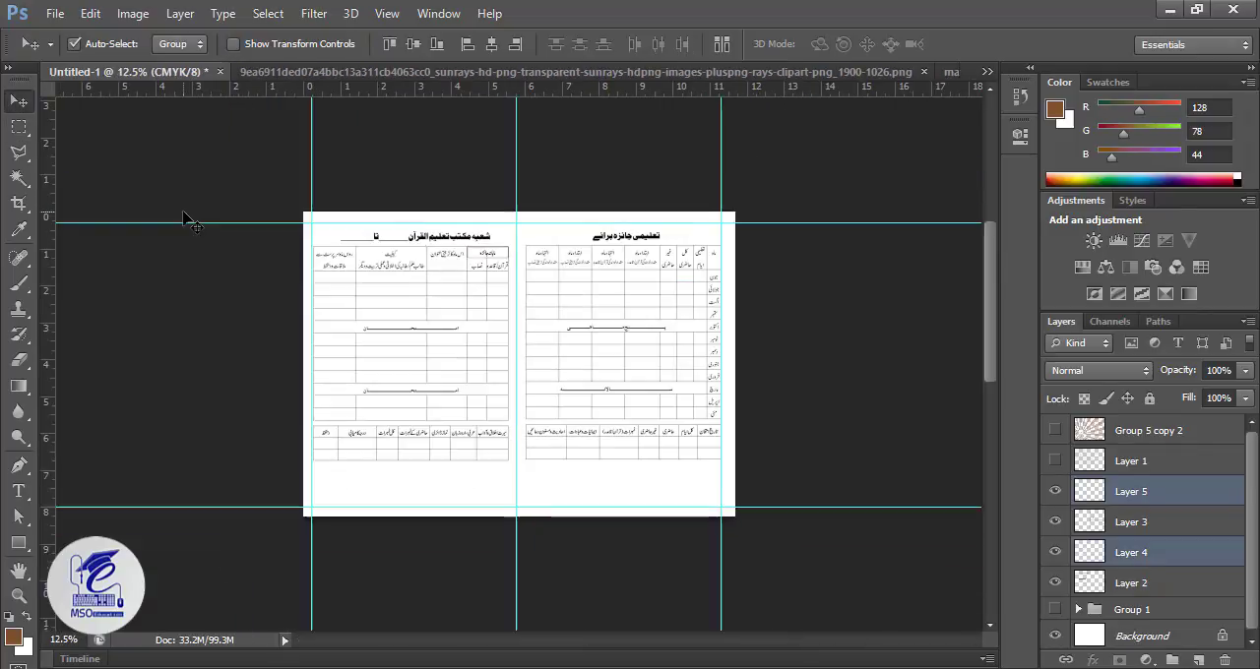
pyautogui.hotkey('ctrl', 't')
pyautogui.press('Return')
pyautogui.hotkey('ctrl', '+')
pyautogui.hotkey('ctrl', '+')
pyautogui.moveTo(528, 220); pyautogui.dragTo(694, 338)
# Step: Nudge the left heading right and the right heading left to centre each one over its table
pyautogui.click(612, 233)
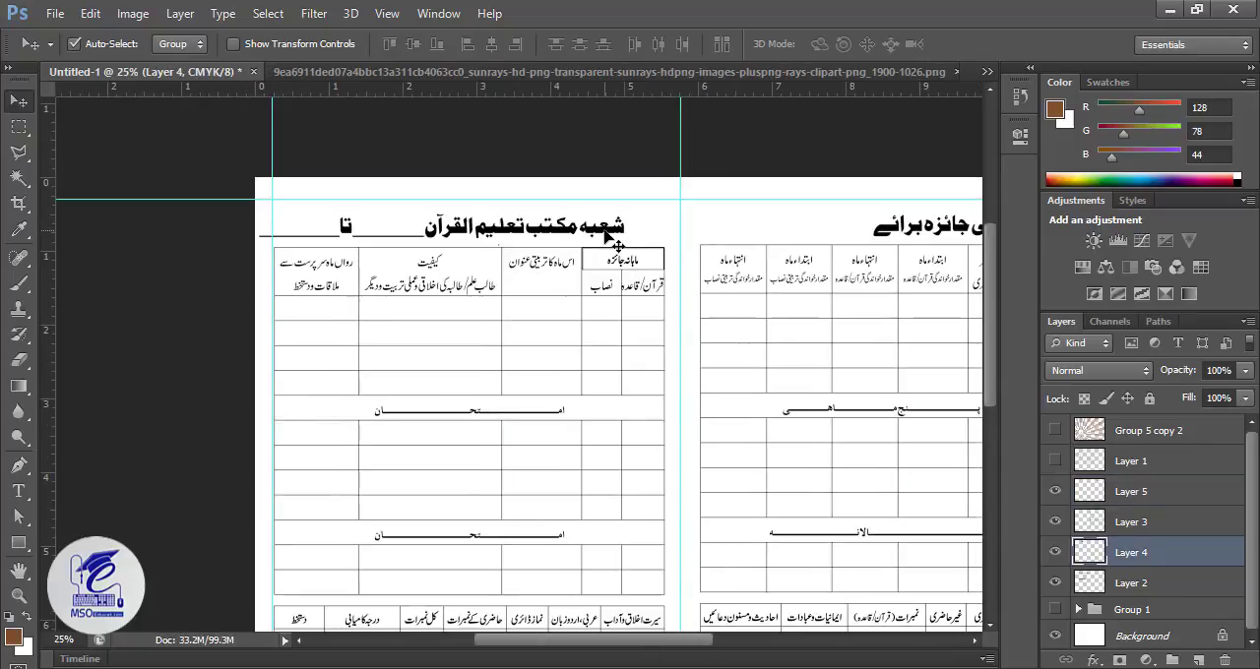
pyautogui.hotkey('shift', 'Right')
pyautogui.hotkey('shift', 'Right')
pyautogui.hotkey('shift', 'Right')
pyautogui.hotkey('shift', 'Right')
pyautogui.hotkey('shift', 'Right')
pyautogui.hotkey('shift', 'Right')
pyautogui.hotkey('shift', 'Right')
pyautogui.hotkey('shift', 'Right')
pyautogui.hotkey('shift', 'Right')
pyautogui.hotkey('shift', 'Right')
pyautogui.hotkey('shift', 'Right')
pyautogui.moveTo(933, 267); pyautogui.dragTo(693, 277)
pyautogui.click(770, 241)
pyautogui.hotkey('shift', 'Left')
pyautogui.hotkey('shift', 'Left')
pyautogui.hotkey('shift', 'Left')
pyautogui.hotkey('shift', 'Left')
pyautogui.hotkey('shift', 'Left')
pyautogui.hotkey('shift', 'Left')
pyautogui.hotkey('shift', 'Left')
pyautogui.hotkey('shift', 'Left')
pyautogui.hotkey('shift', 'Left')
pyautogui.hotkey('shift', 'Left')
pyautogui.hotkey('shift', 'Left')
pyautogui.hotkey('shift', 'Left')
pyautogui.hotkey('shift', 'Left')
pyautogui.hotkey('shift', 'Left')
pyautogui.hotkey('shift', 'Left')
pyautogui.hotkey('shift', 'Left')
pyautogui.hotkey('shift', 'Left')
pyautogui.hotkey('shift', 'Left')
pyautogui.hotkey('shift', 'Left')
pyautogui.hotkey('shift', 'Left')
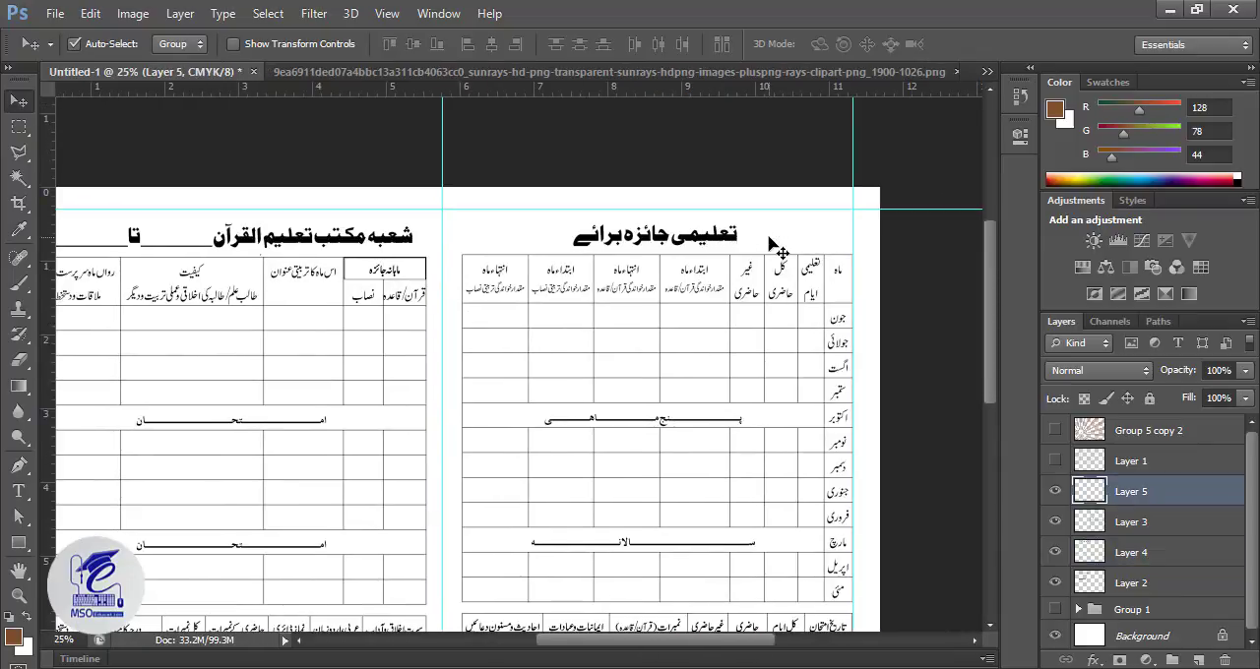
# Step: Select the heading and table layers and shift them down the page, leaving extra space along its top edge
pyautogui.moveTo(497, 591); pyautogui.dragTo(551, 374)
pyautogui.moveTo(600, 137); pyautogui.dragTo(591, 427)
pyautogui.click(727, 202)
pyautogui.click(726, 201)
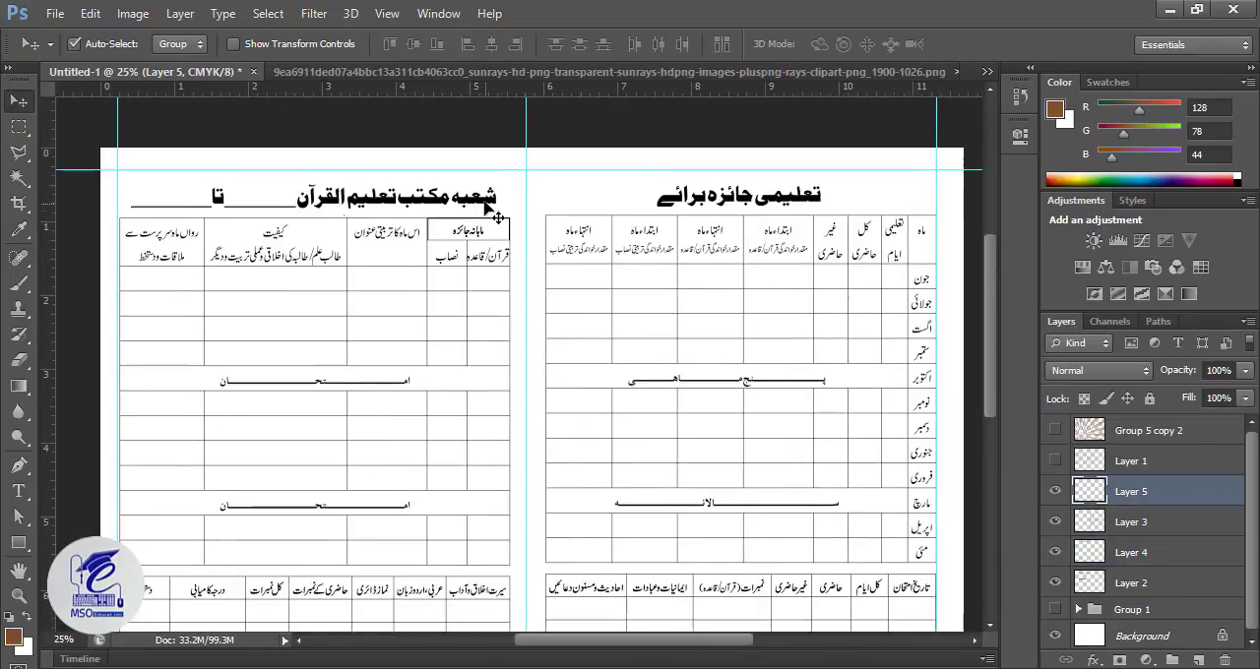
pyautogui.keyDown('shift'); pyautogui.click(490, 204); pyautogui.keyUp('shift')
pyautogui.keyDown('shift'); pyautogui.click(1103, 519); pyautogui.keyUp('shift')
pyautogui.click(1107, 494)
pyautogui.keyDown('shift'); pyautogui.click(1116, 574); pyautogui.keyUp('shift')
# Step: Draw a filled rectangle about 3517 by 208 px across the page's top edge, directly above the Background layer
pyautogui.click(1142, 635)
pyautogui.hotkey('ctrl', '-')
pyautogui.hotkey('ctrl', '-')
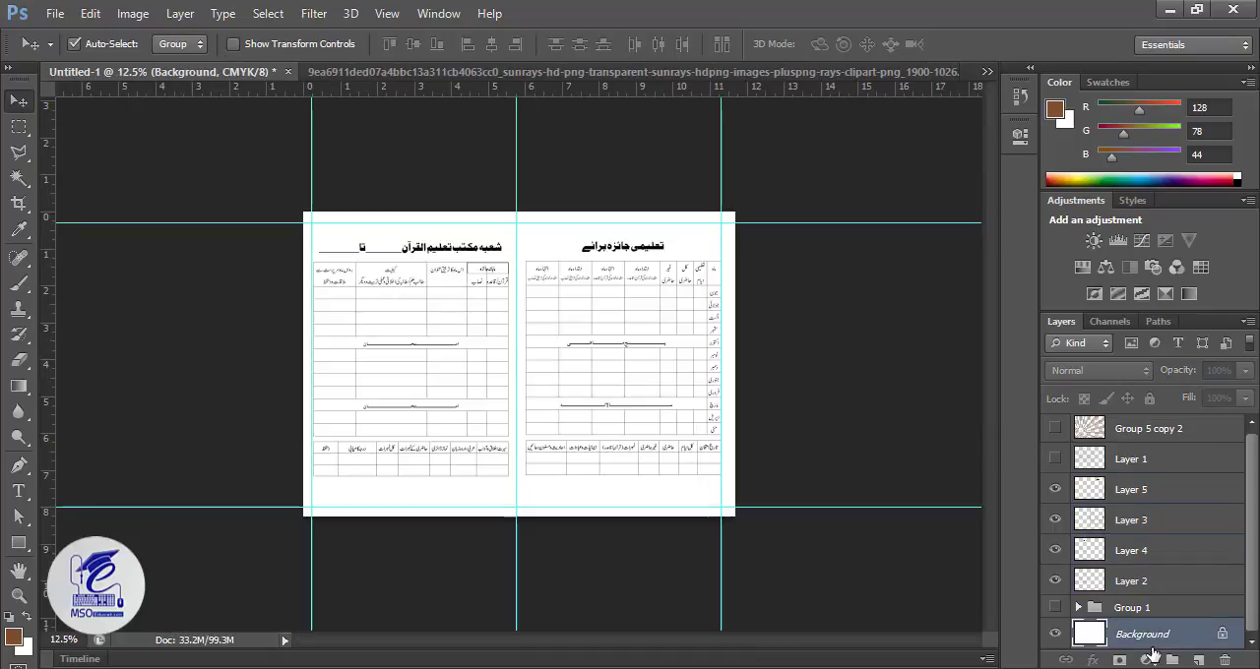
pyautogui.click(28, 543)
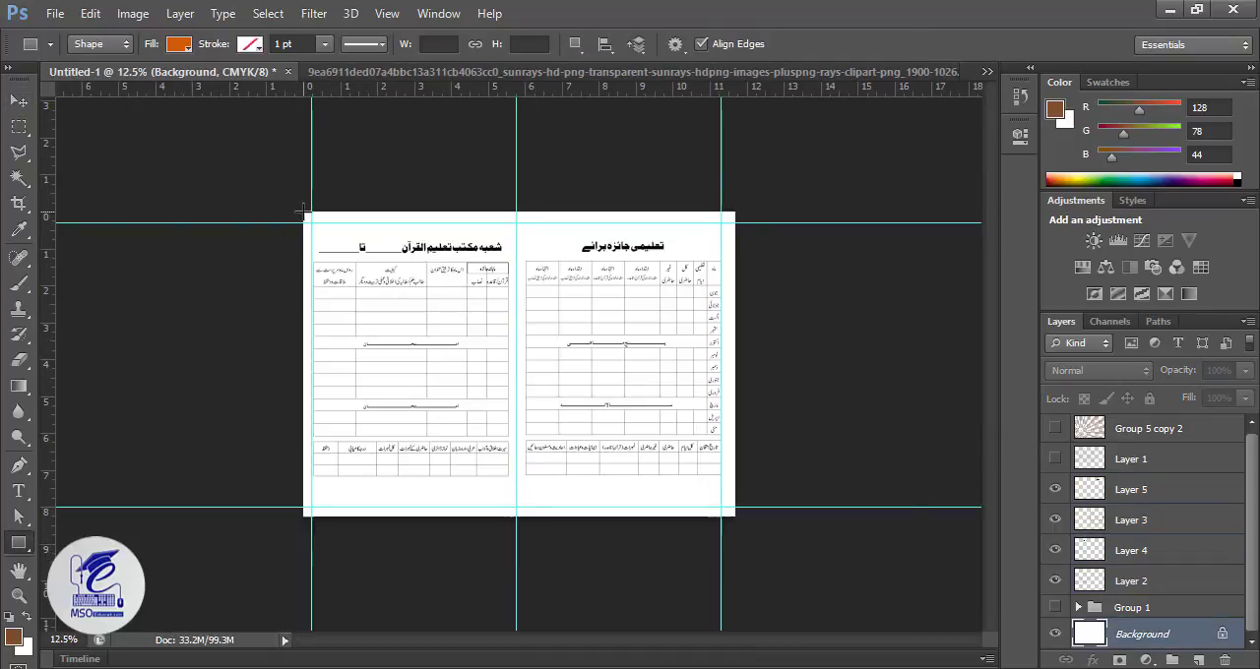
pyautogui.moveTo(302, 209); pyautogui.dragTo(733, 236)
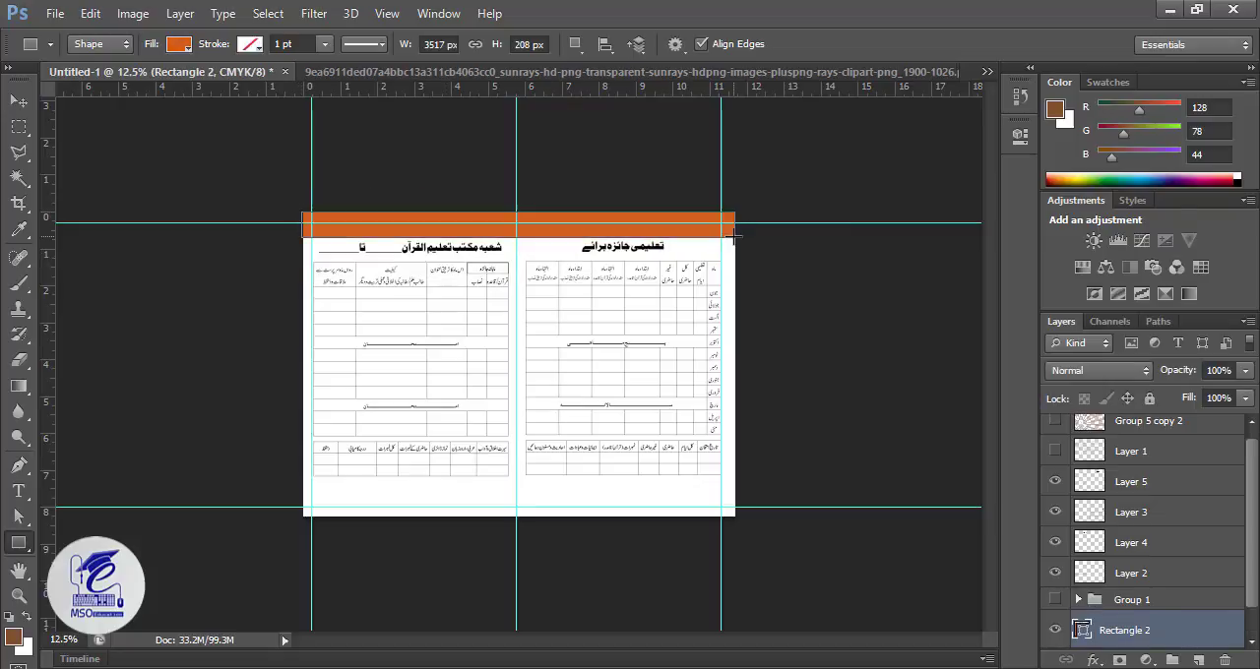
# Step: Change the top band's fill from orange to the golden brown among the recently used colors
pyautogui.click(177, 45)
pyautogui.click(109, 138)
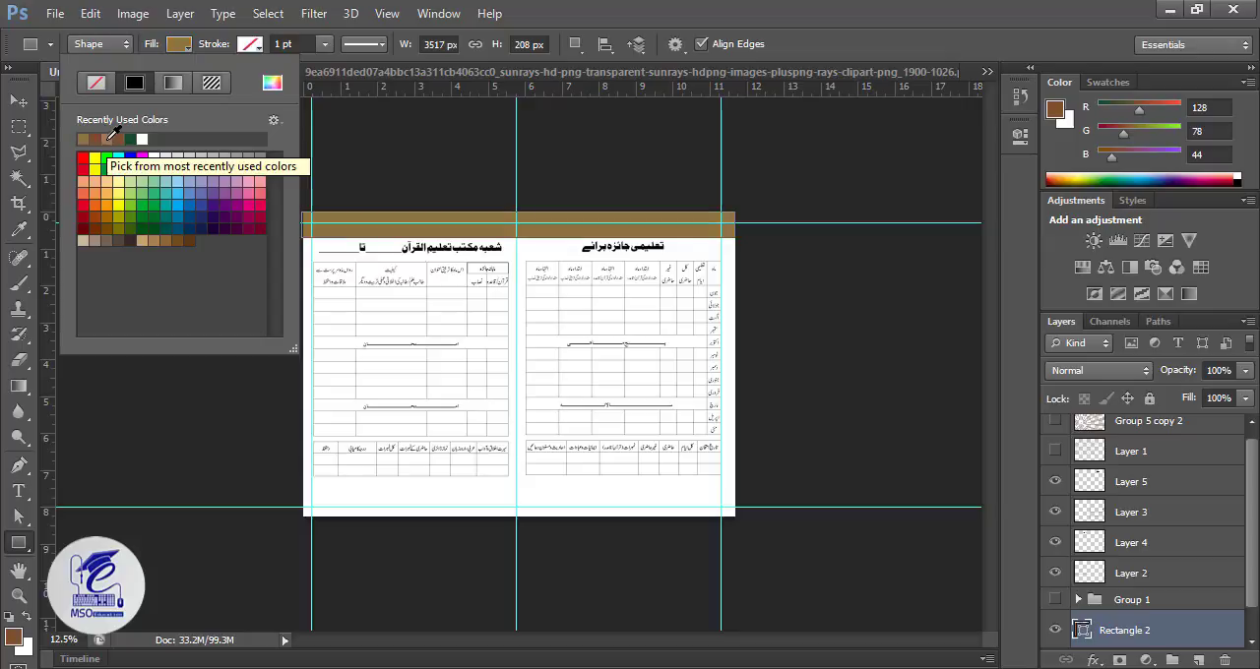
pyautogui.press('v')
pyautogui.hotkey('ctrl', '+')
pyautogui.hotkey('ctrl', '+')
pyautogui.moveTo(479, 231); pyautogui.dragTo(487, 343)
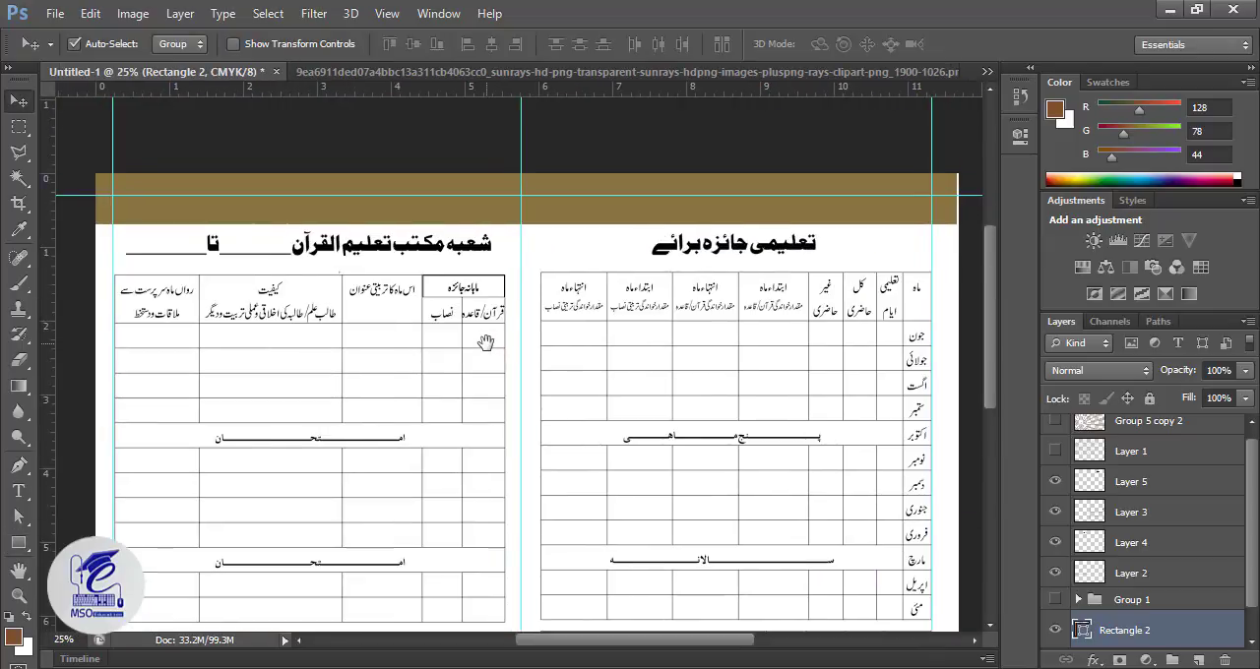
# Step: Duplicate the golden brown top band and move the copy straight down to the page's bottom edge
pyautogui.moveTo(1124, 630); pyautogui.dragTo(1199, 661)
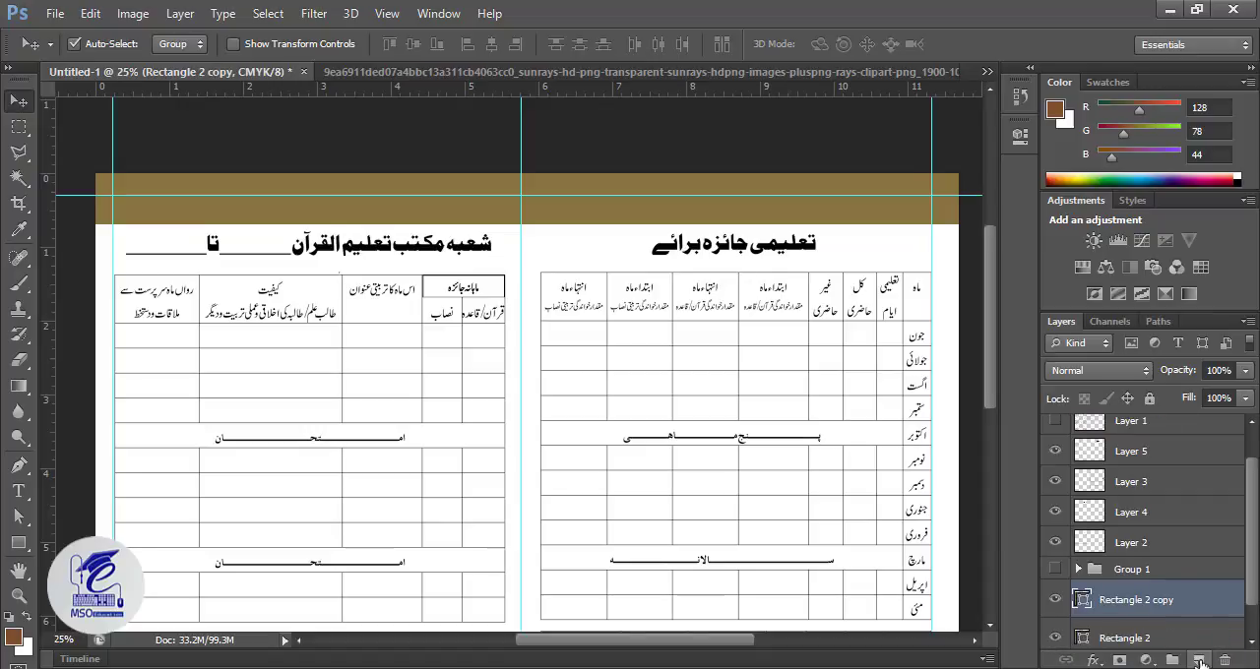
pyautogui.hotkey('ctrl', '-')
pyautogui.hotkey('ctrl', '-')
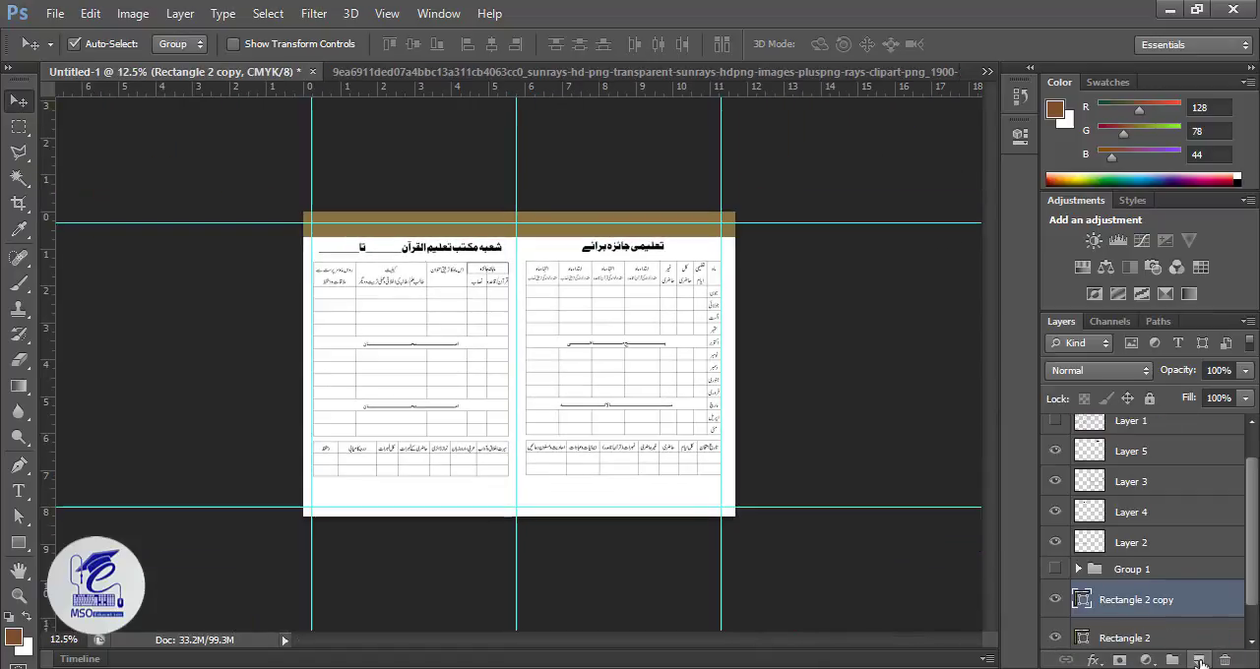
pyautogui.hotkey('shift', 'Down')
pyautogui.hotkey('shift', 'Down')
pyautogui.hotkey('shift', 'Down')
pyautogui.hotkey('shift', 'Down')
pyautogui.hotkey('shift', 'Down')
pyautogui.hotkey('shift', 'Down')
pyautogui.hotkey('shift', 'Down')
pyautogui.hotkey('shift', 'Down')
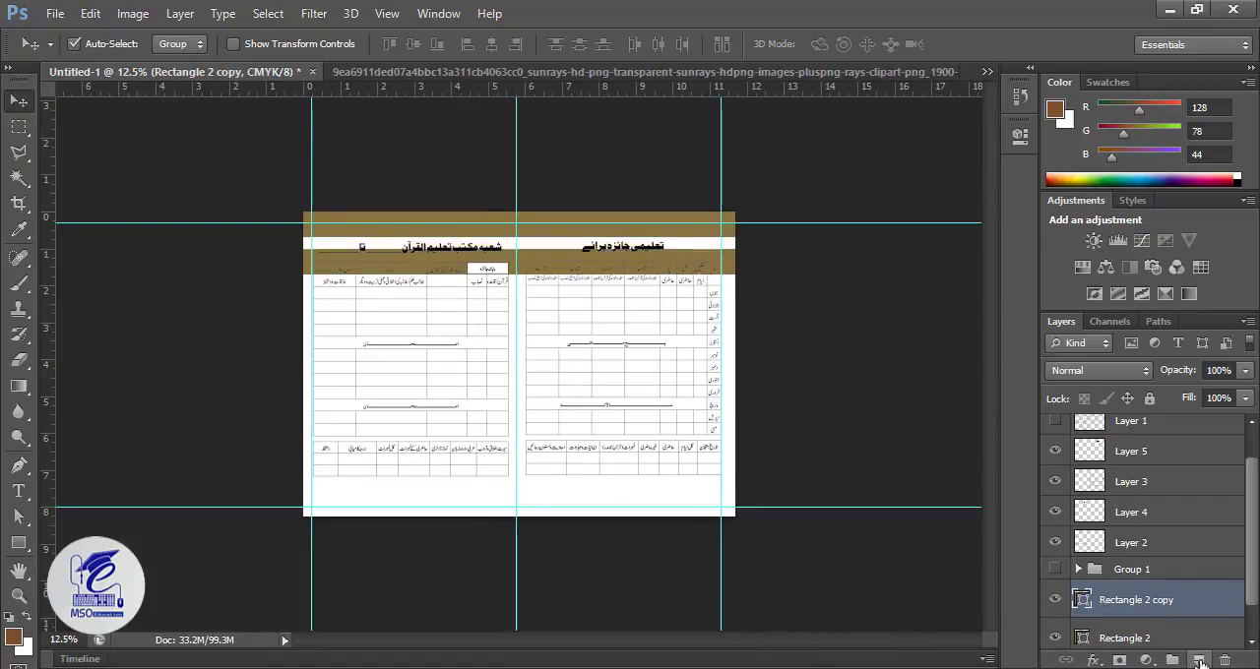
pyautogui.hotkey('shift', 'Down')
pyautogui.hotkey('shift', 'Down')
pyautogui.hotkey('shift', 'Down')
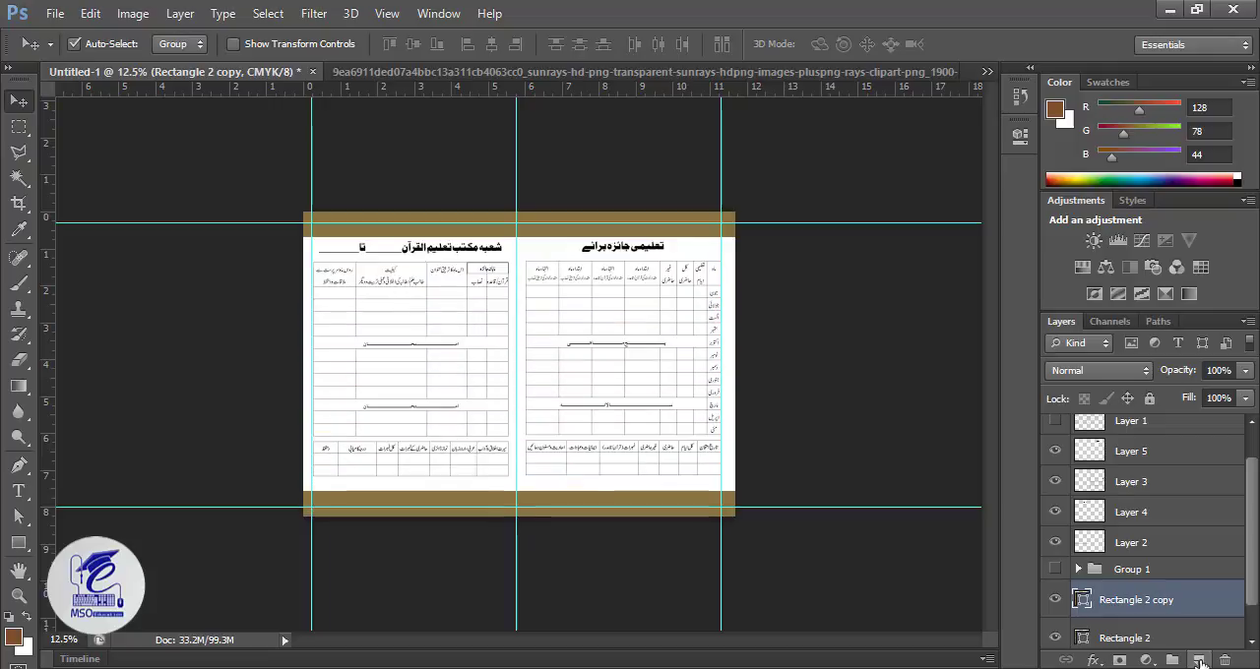
# Step: Select the four heading and table layers and nudge them down slightly between the two bands
pyautogui.click(1122, 543)
pyautogui.scroll(1, 1122, 544)
pyautogui.keyDown('shift'); pyautogui.click(1115, 495); pyautogui.keyUp('shift')
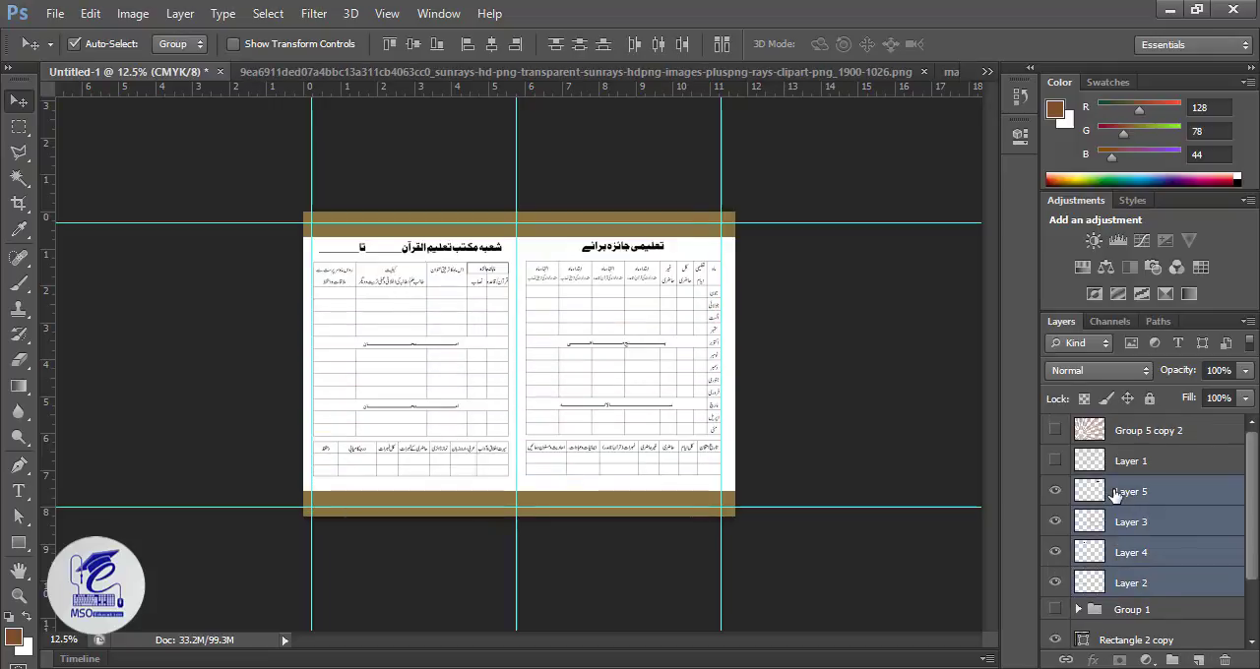
pyautogui.hotkey('shift', 'Down')
pyautogui.hotkey('shift', 'Down')
pyautogui.hotkey('shift', 'Down')
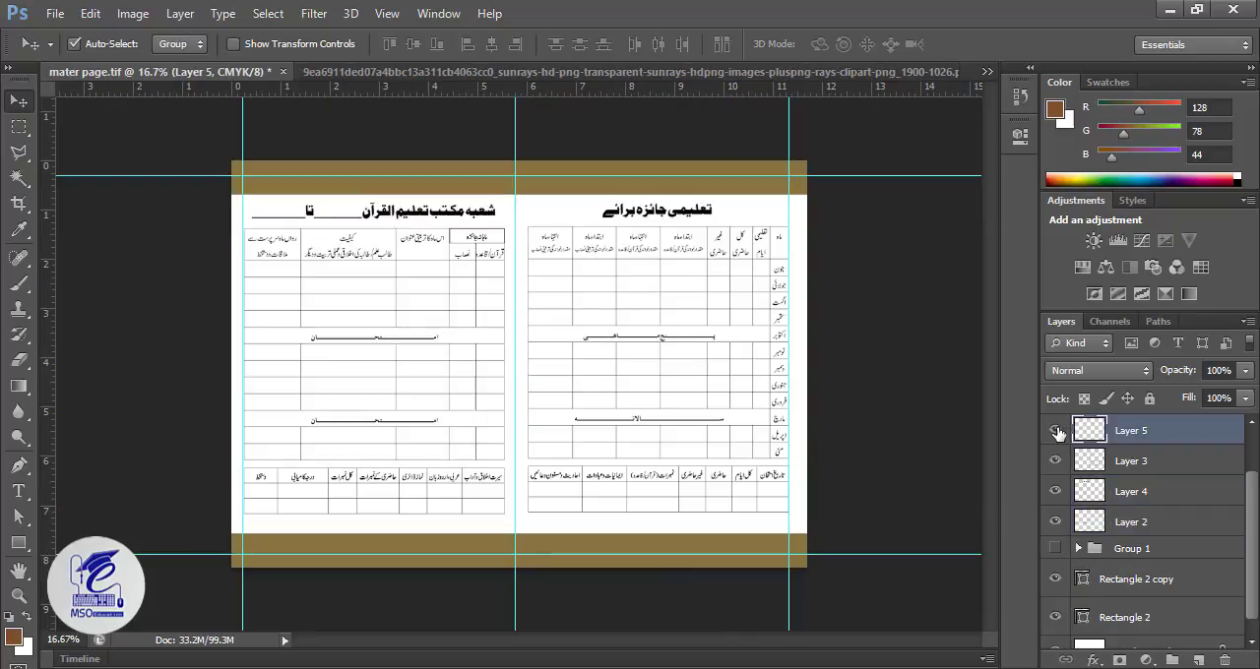
pyautogui.click(1056, 431)
pyautogui.click(1056, 430)
# Step: Apply a Color Overlay to the right heading in a darker shade of the band's brown, about H 43, S 65, B 39
pyautogui.doubleClick(1075, 434)
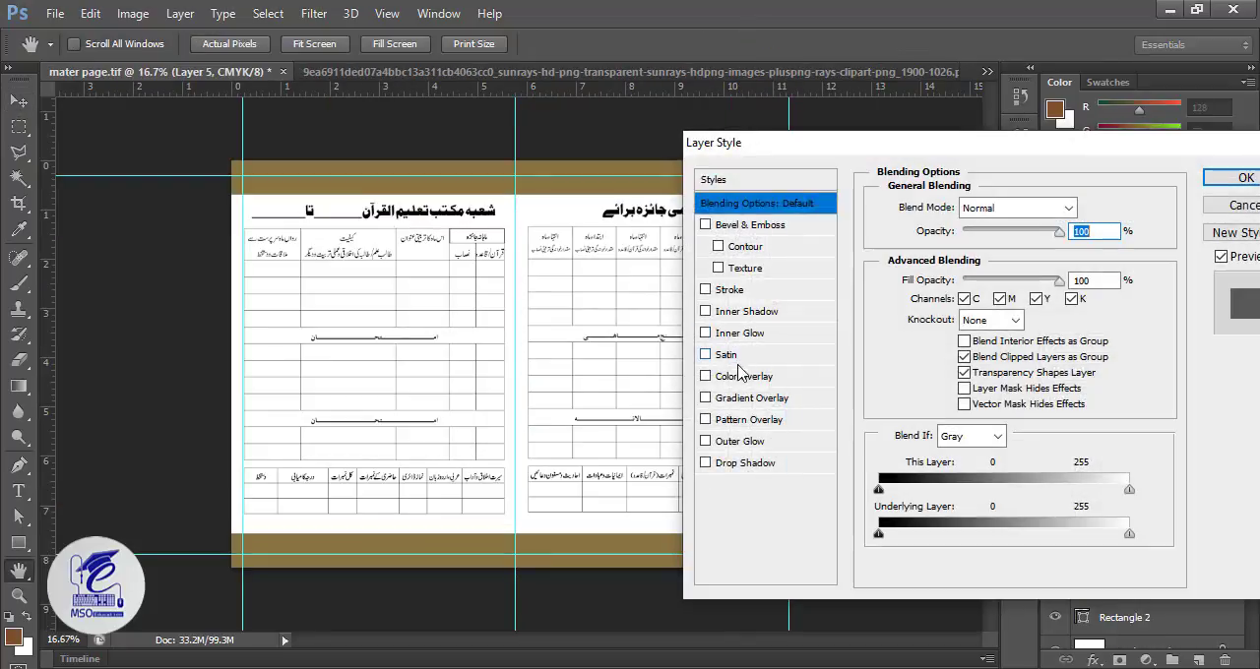
pyautogui.click(743, 376)
pyautogui.click(1086, 207)
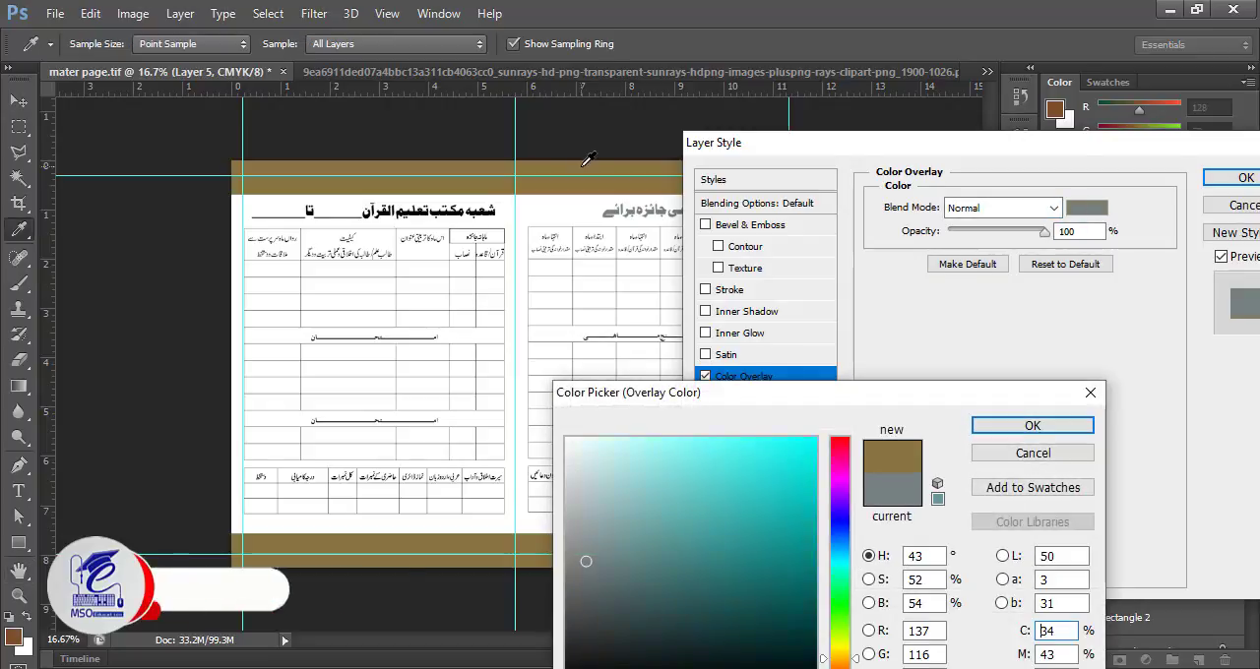
pyautogui.click(730, 591)
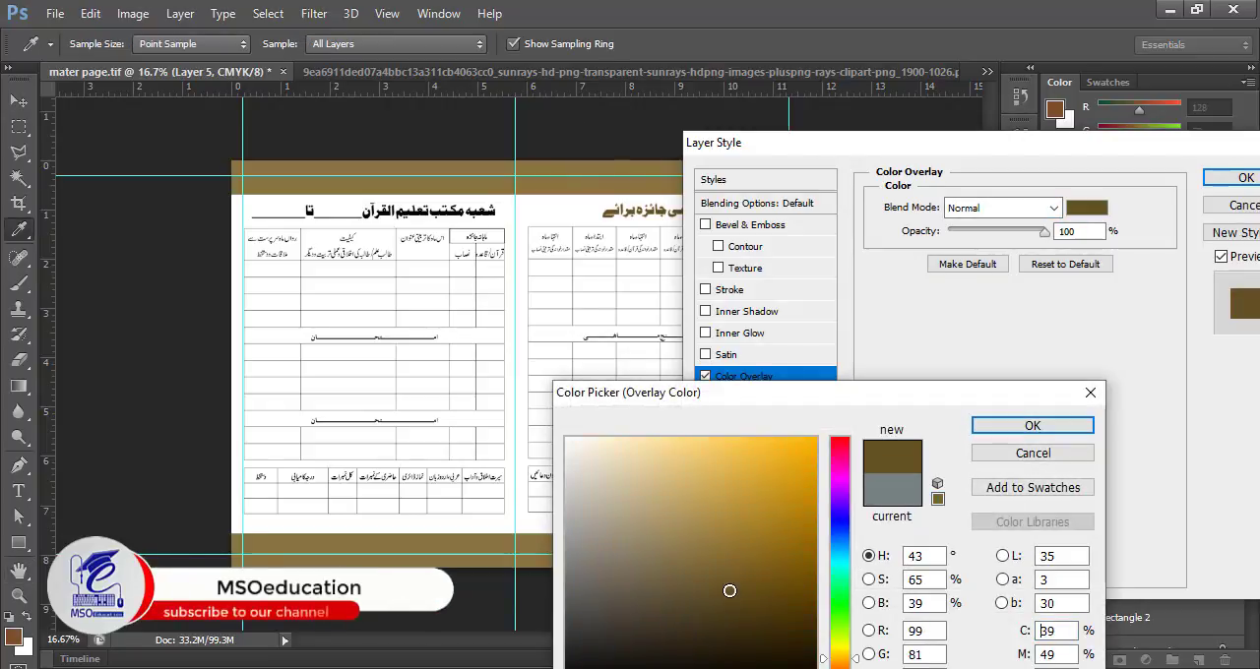
pyautogui.click(1032, 425)
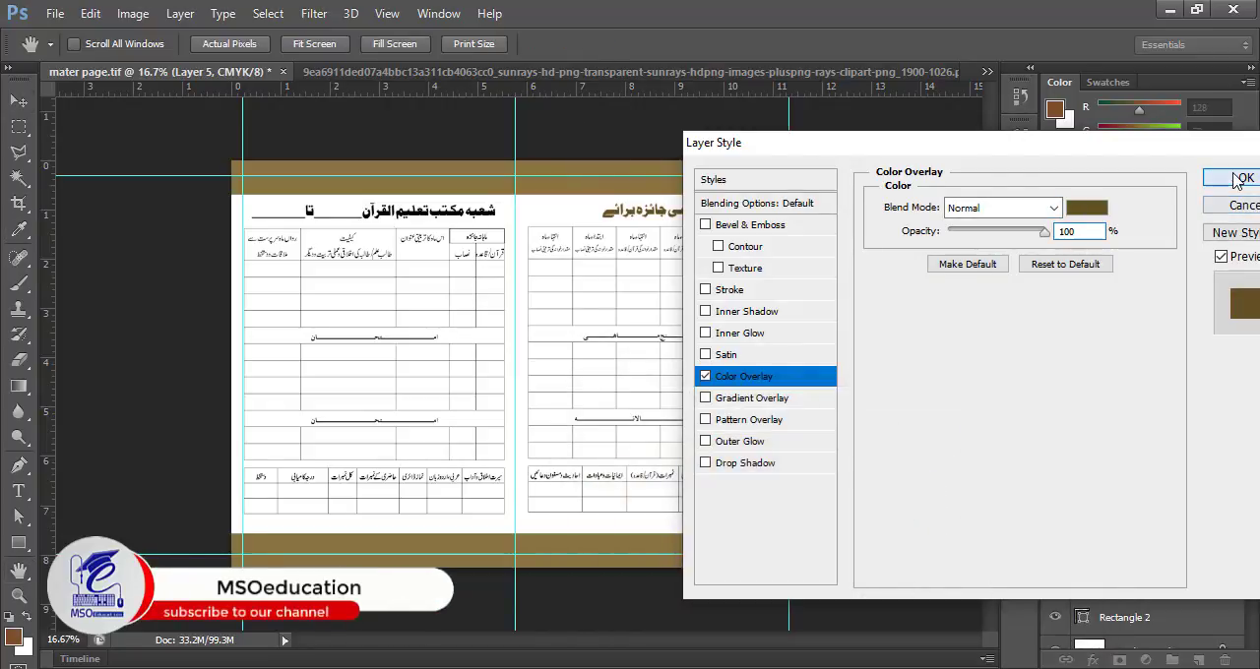
pyautogui.click(1242, 177)
# Step: Apply a Color Overlay to the left heading, sampling the dark brown from the right heading
pyautogui.doubleClick(1088, 528)
pyautogui.click(743, 376)
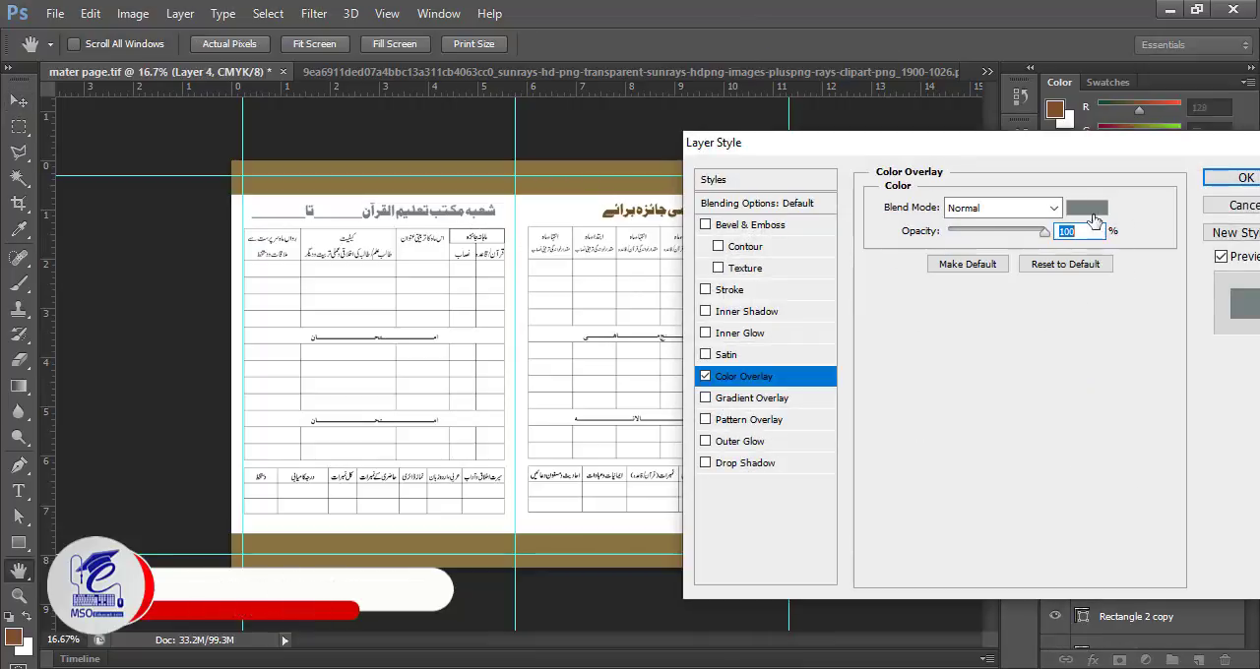
pyautogui.click(1086, 208)
pyautogui.click(650, 213)
pyautogui.click(1033, 426)
pyautogui.click(1231, 181)
# Step: Give the left table a Color Overlay in the dark brown sampled from the left heading
pyautogui.doubleClick(1088, 591)
pyautogui.click(743, 376)
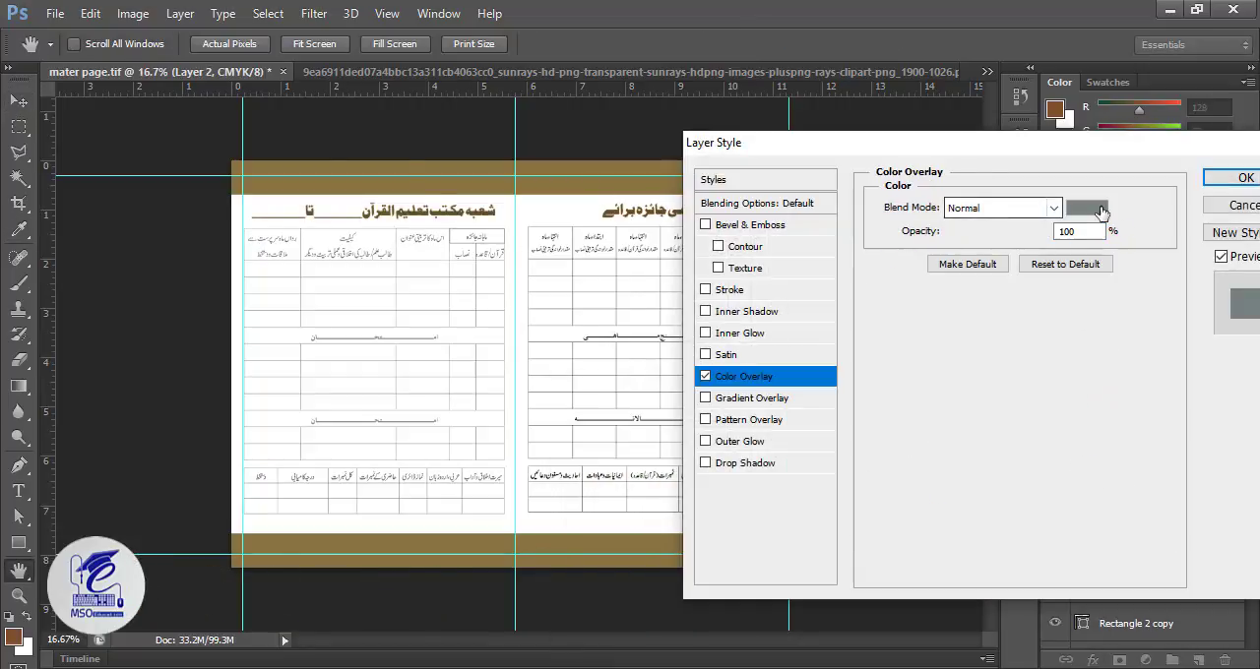
pyautogui.click(1090, 208)
pyautogui.click(438, 212)
pyautogui.click(1032, 425)
pyautogui.click(1241, 180)
# Step: Give the right table a matching dark brown Color Overlay sampled from the left heading
pyautogui.scroll(2, 1142, 622)
pyautogui.doubleClick(1086, 530)
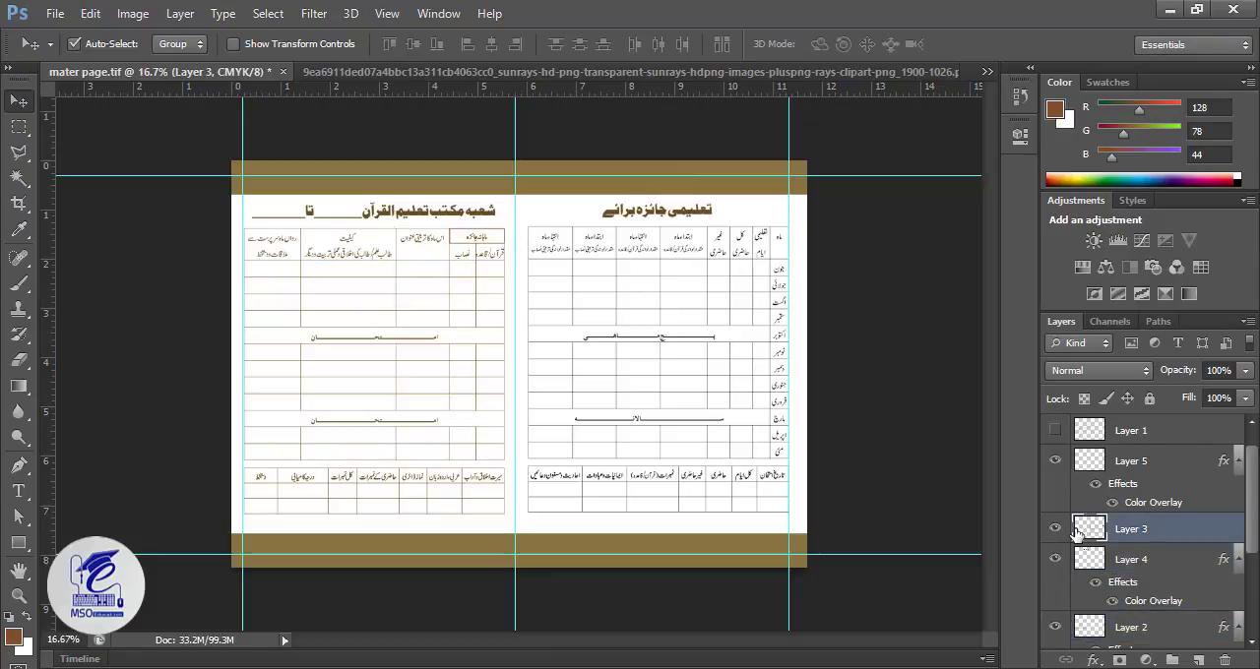
pyautogui.click(743, 376)
pyautogui.click(1087, 208)
pyautogui.click(438, 213)
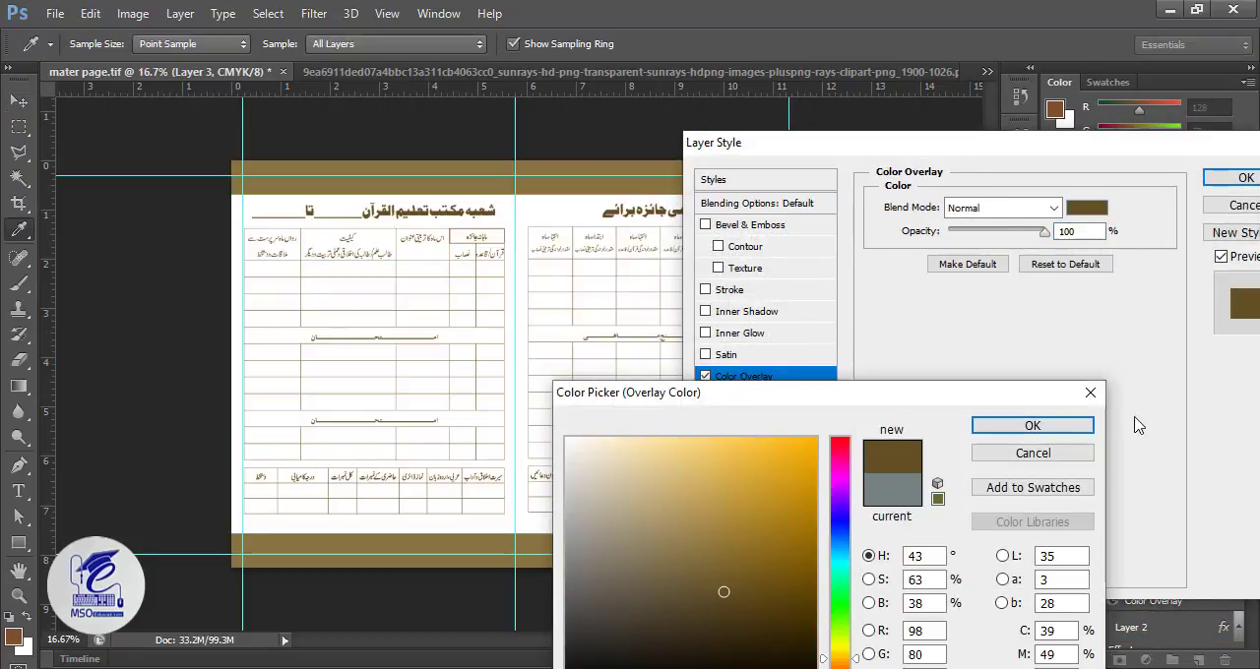
pyautogui.click(1033, 426)
pyautogui.click(1220, 184)
# Step: Save the document and save another version of it as front.tif
pyautogui.click(18, 102)
pyautogui.hotkey('ctrl', 's')
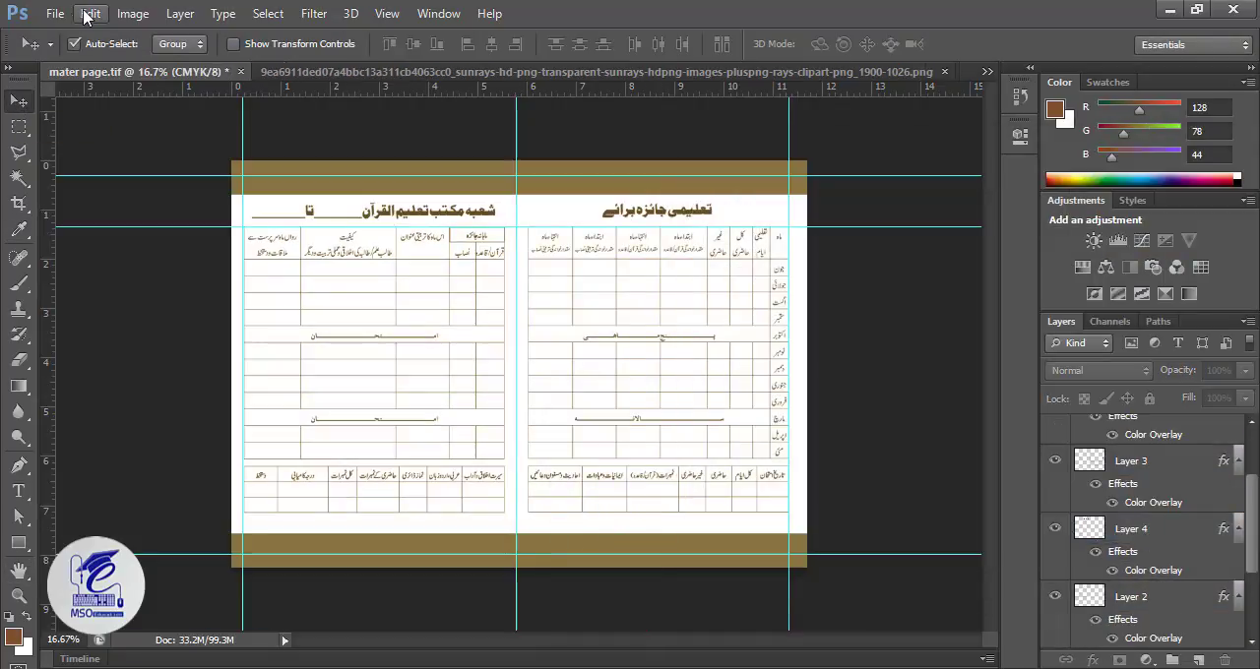
pyautogui.click(55, 13)
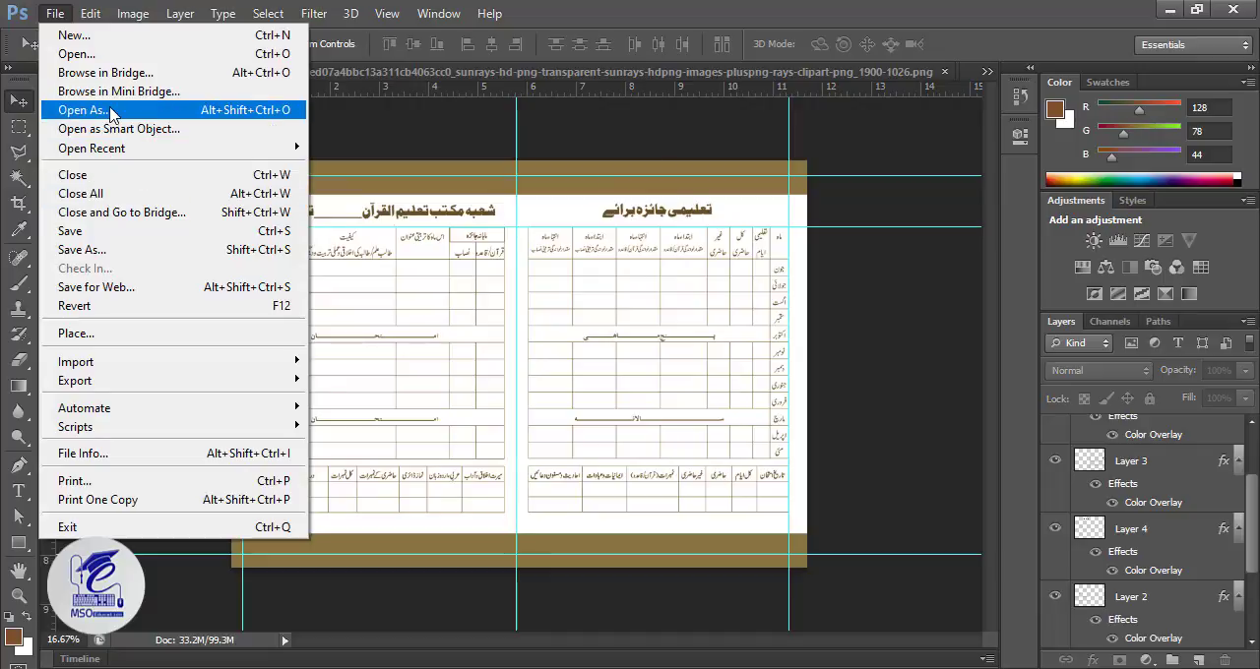
pyautogui.click(83, 250)
pyautogui.press('Return')
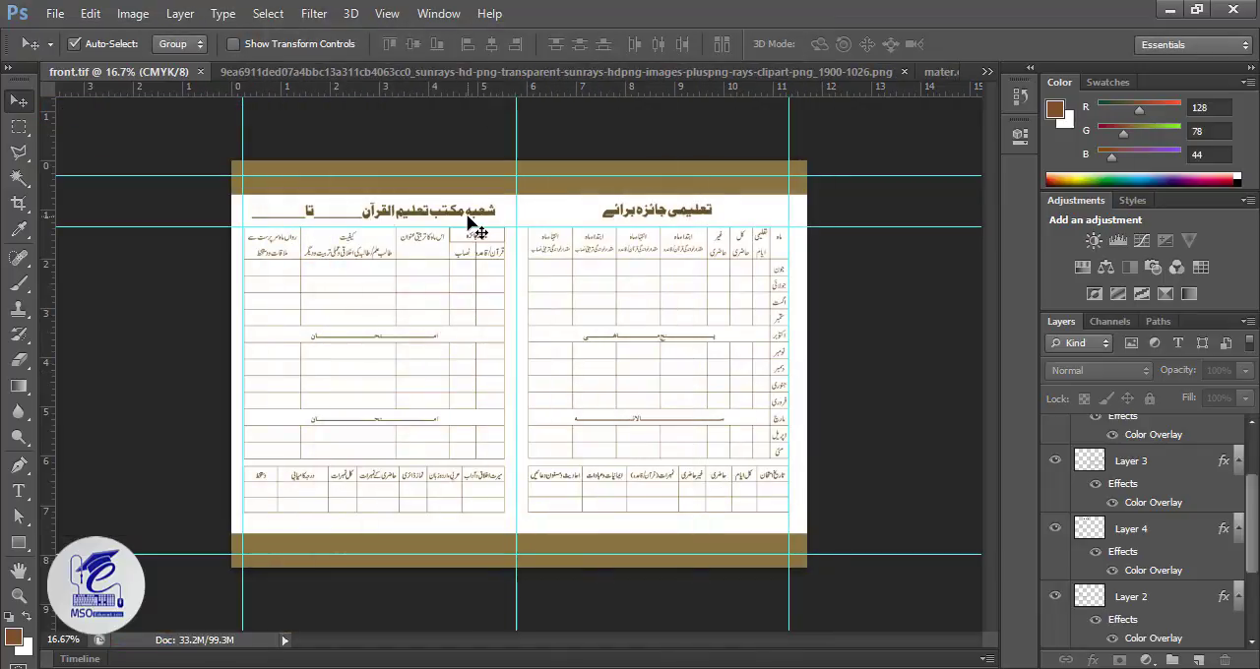
# Step: Delete both heading layers and both table layers from front.tif
pyautogui.click(473, 216)
pyautogui.press('Delete')
pyautogui.press('Delete')
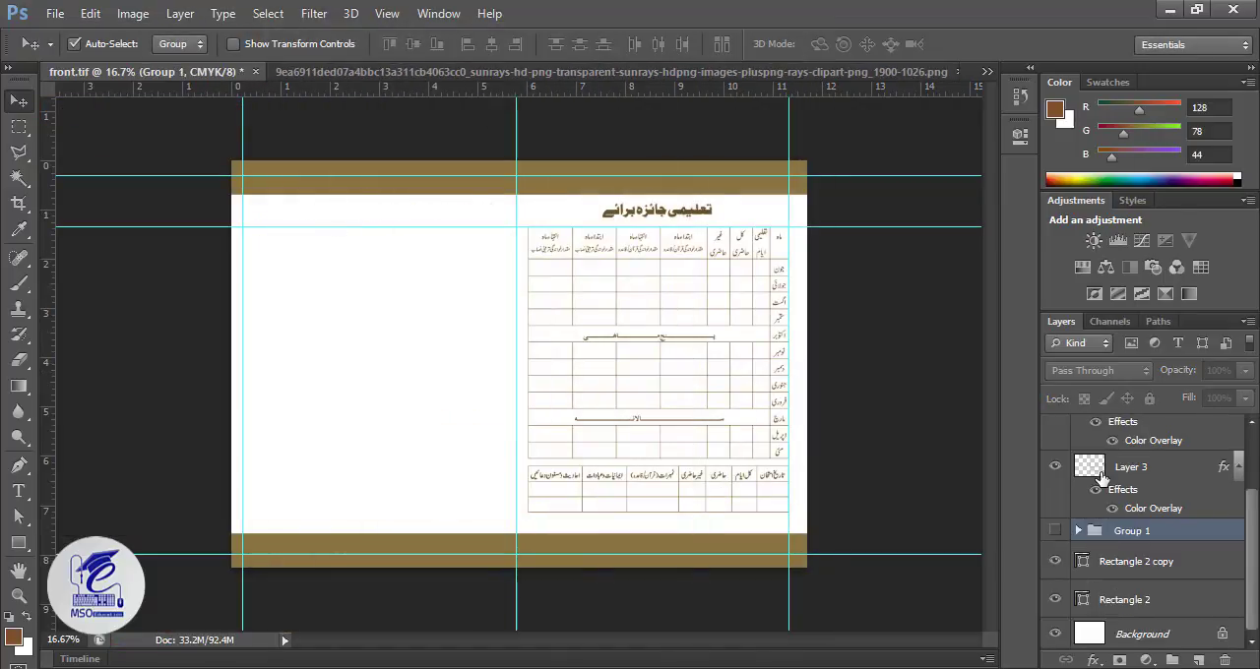
pyautogui.click(1099, 475)
pyautogui.press('Delete')
pyautogui.click(1100, 473)
pyautogui.press('Delete')
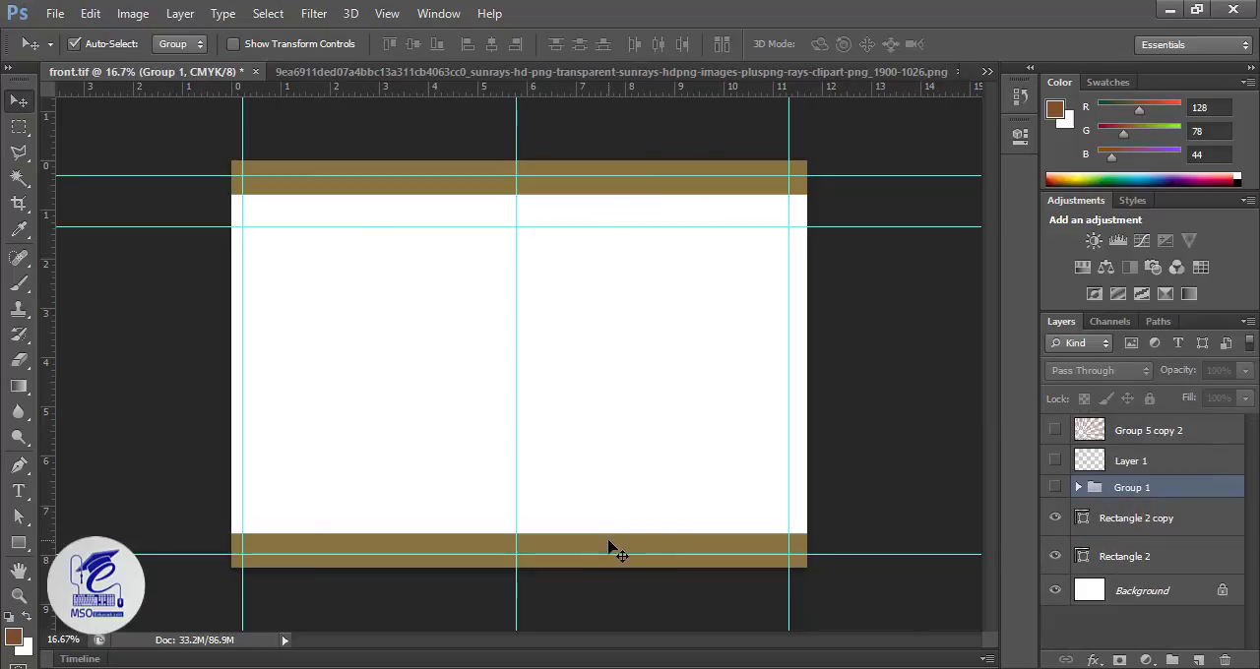
# Step: Delete the top band's layer and hide the bottom band's layer
pyautogui.click(1063, 563)
pyautogui.press('Delete')
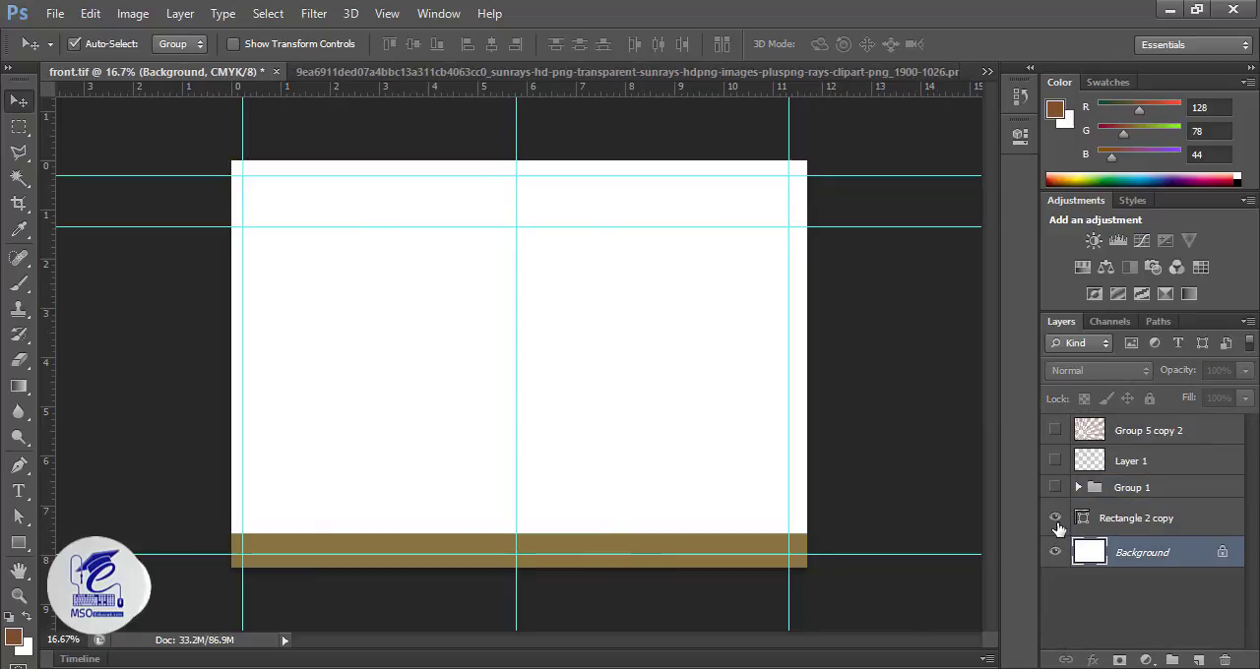
pyautogui.click(1056, 519)
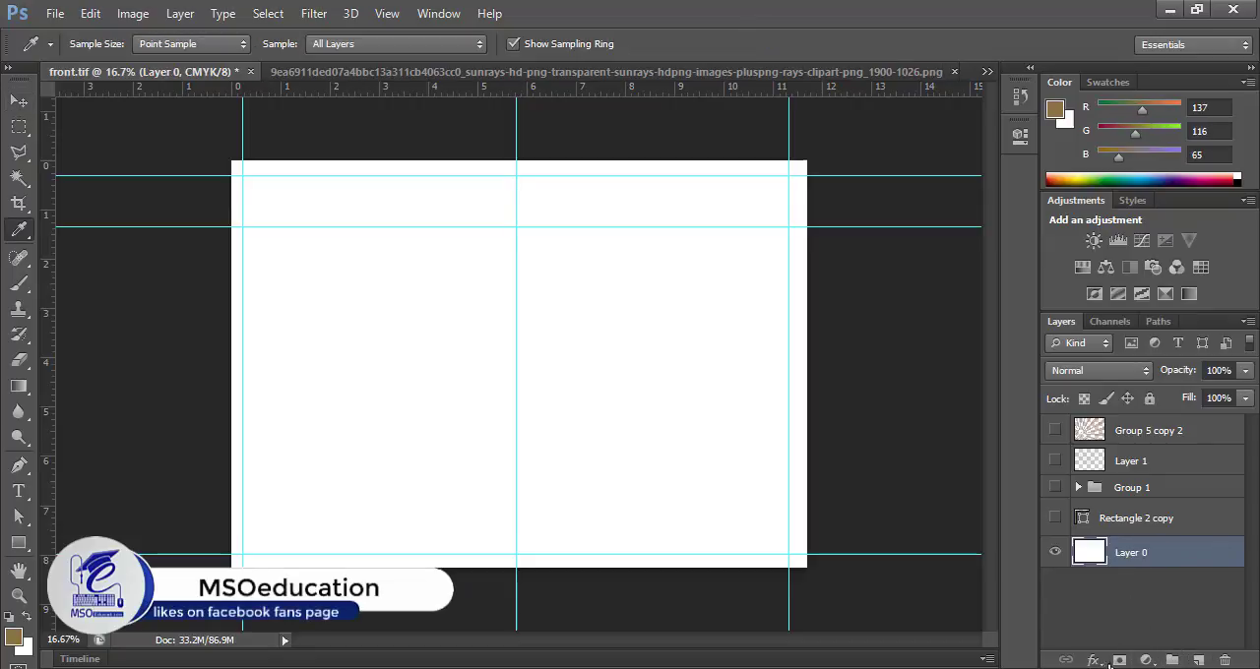
# Step: Add a Gradient Overlay to the page's background layer using the Foreground to Background preset
pyautogui.click(1098, 660)
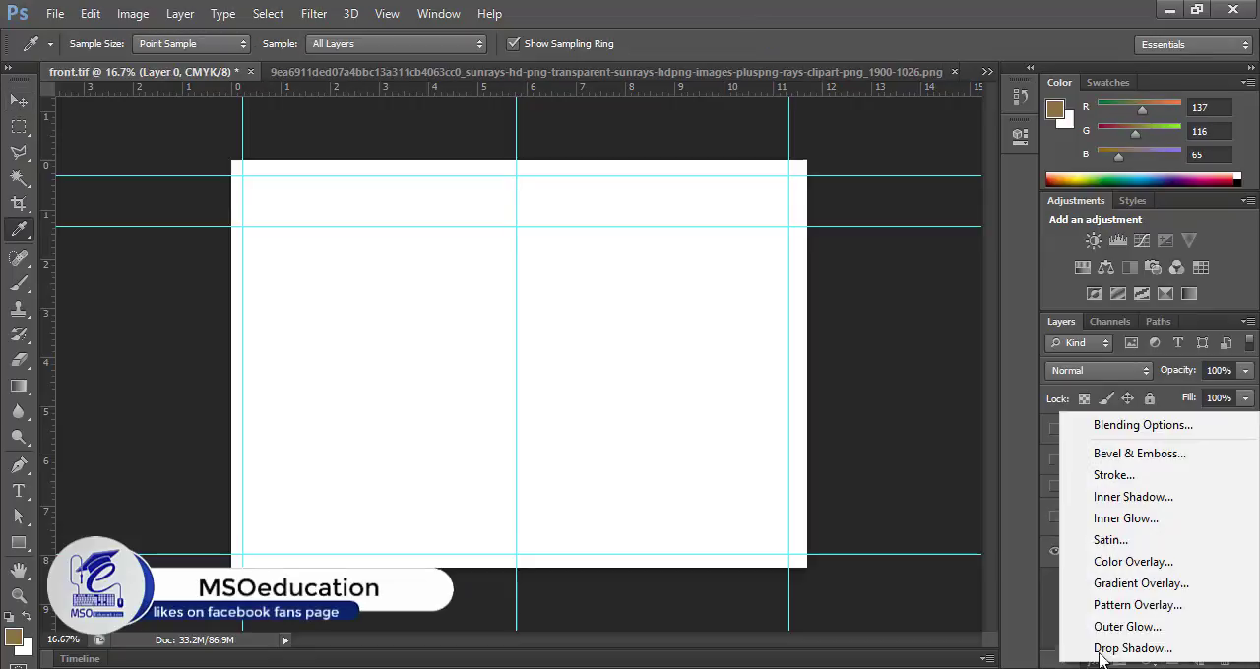
pyautogui.click(1191, 585)
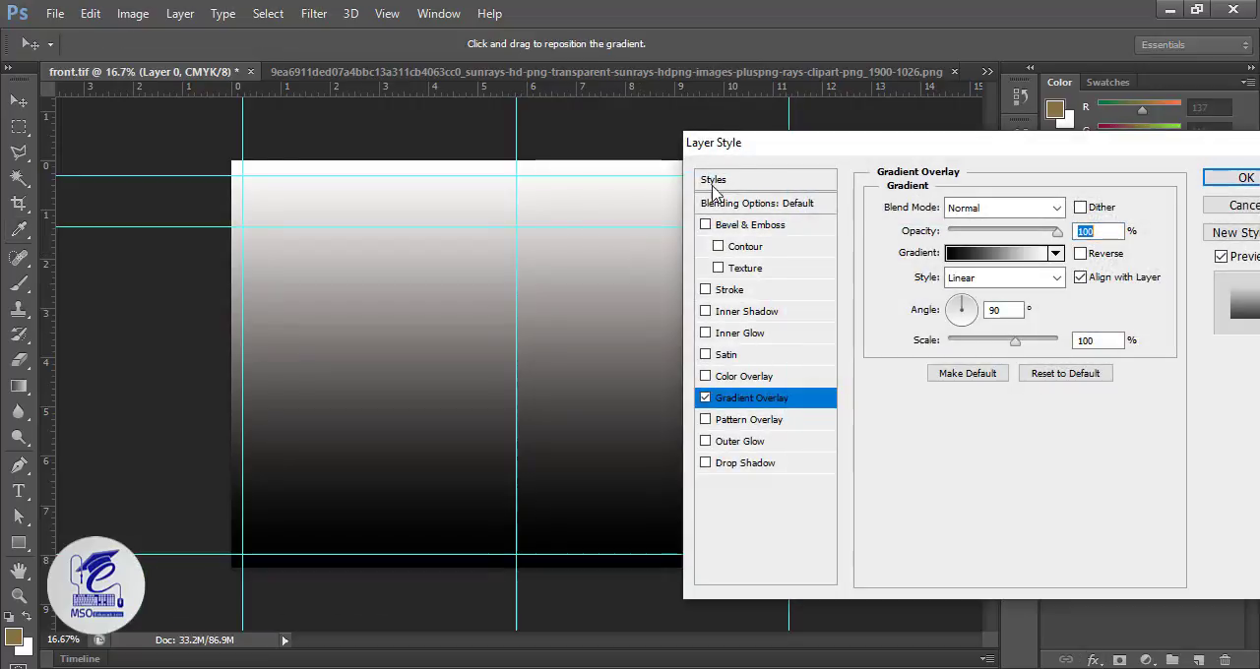
pyautogui.click(965, 253)
pyautogui.click(974, 260)
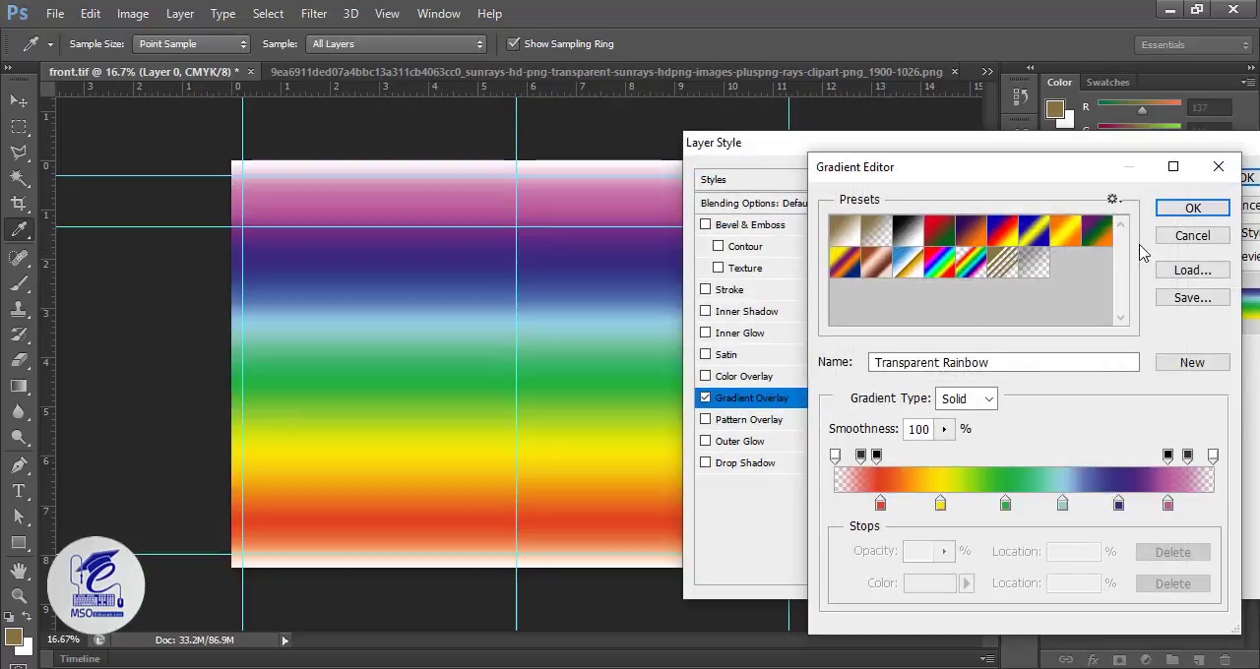
pyautogui.click(1192, 235)
pyautogui.click(959, 258)
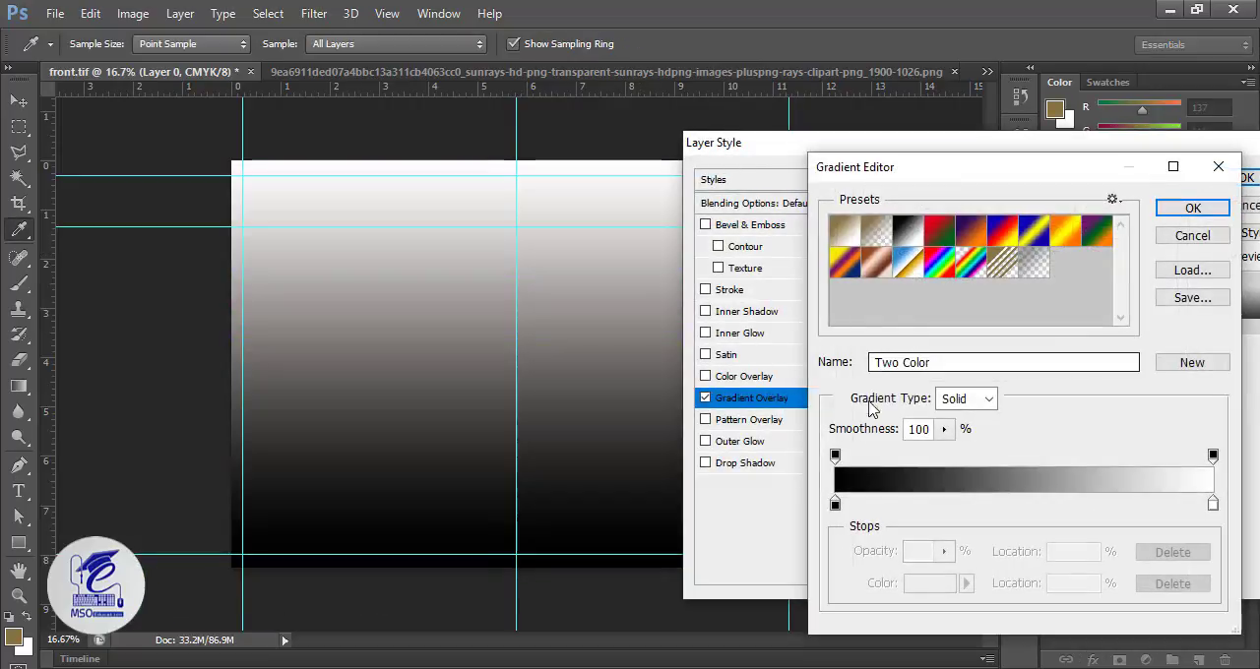
pyautogui.click(845, 234)
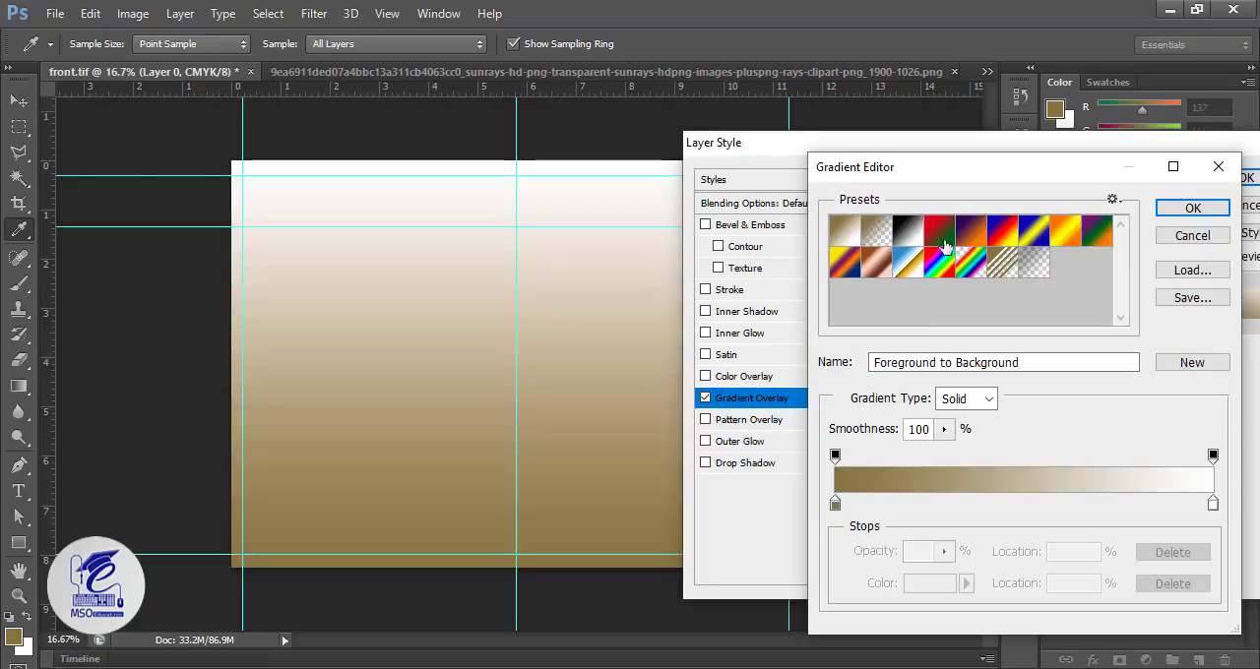
pyautogui.click(1192, 207)
# Step: Make the gradient overlay radial and reversed, and shift its light centre toward the page's upper left
pyautogui.click(989, 278)
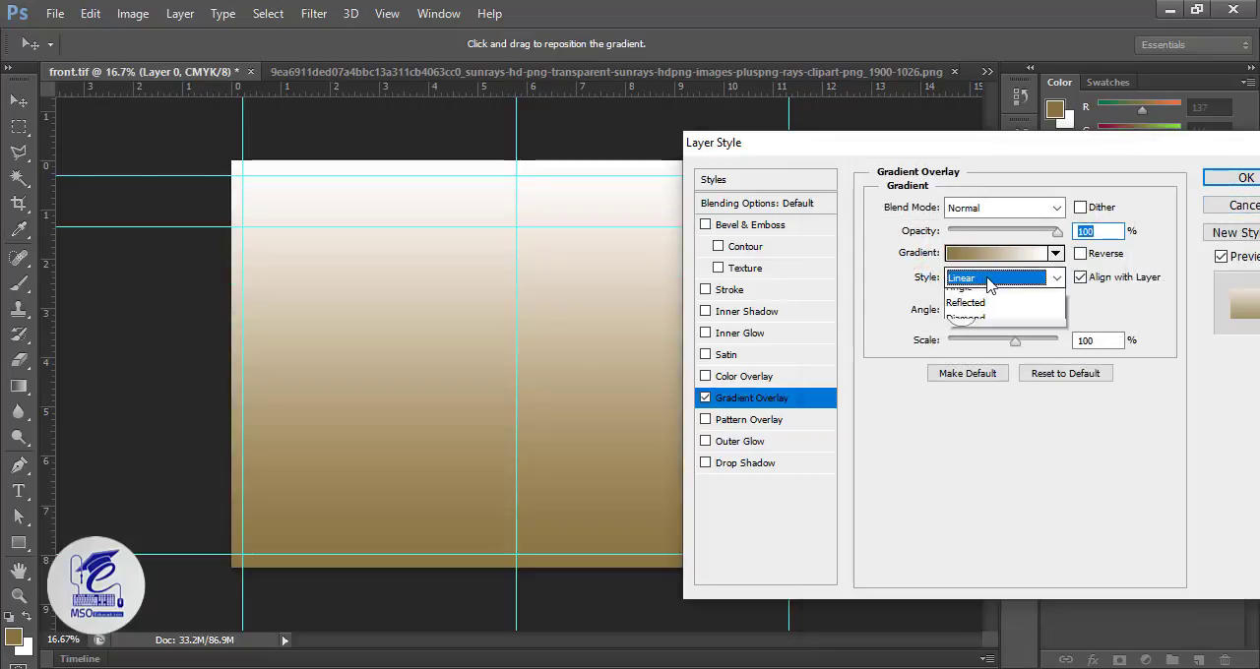
pyautogui.click(984, 306)
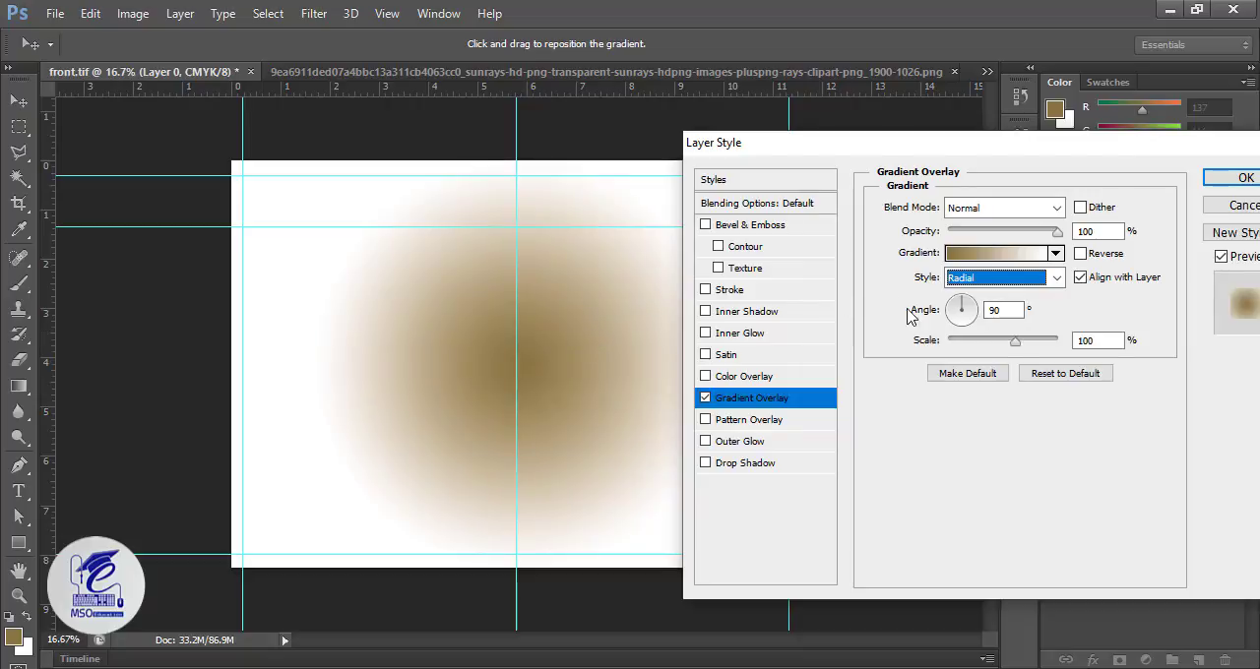
pyautogui.click(1081, 254)
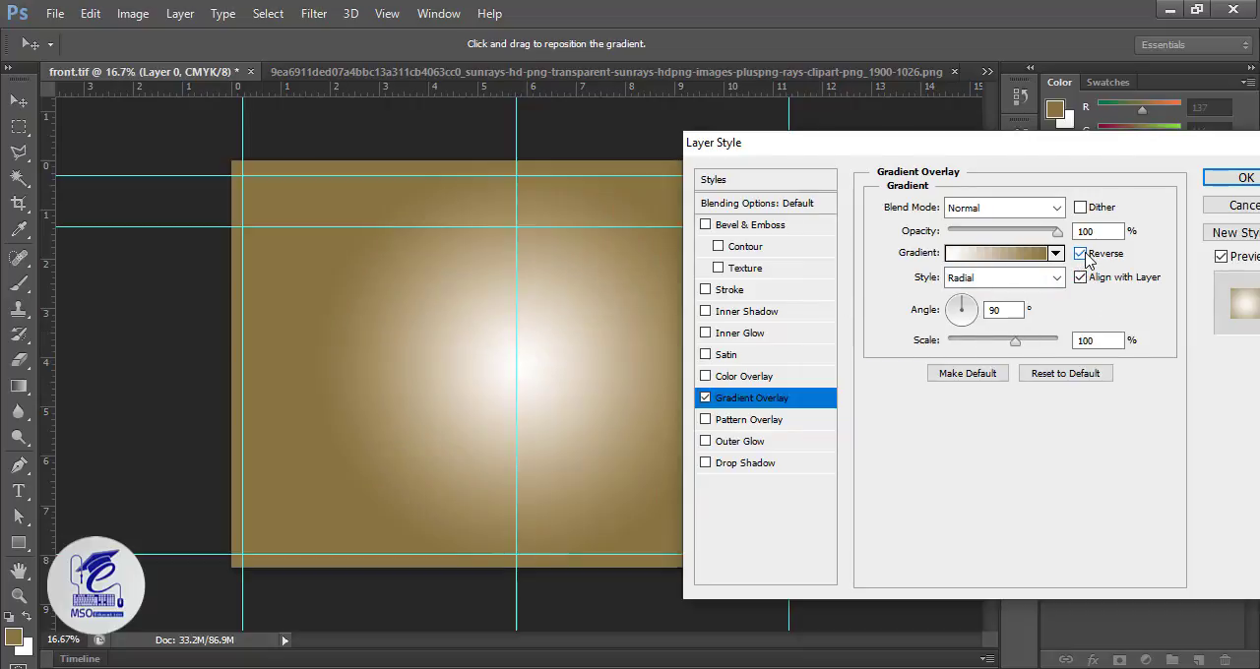
pyautogui.moveTo(471, 332); pyautogui.dragTo(357, 259)
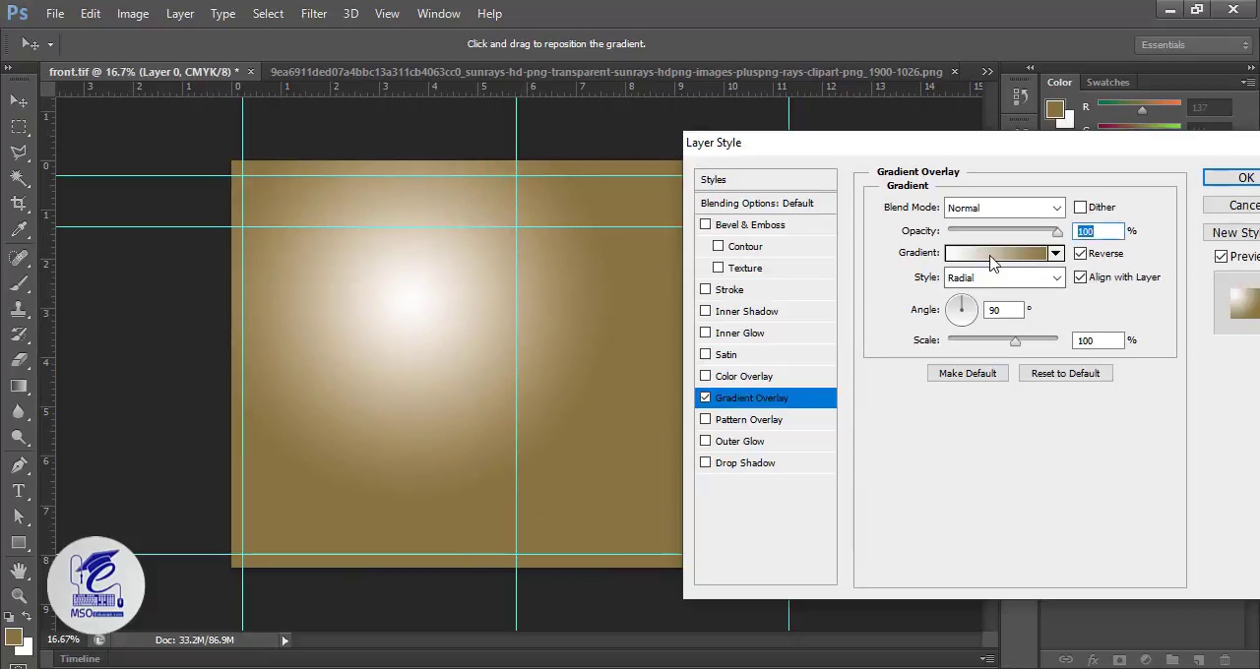
# Step: Change the gradient overlay's white stop to light beige e7d9b6 and shift its light centre slightly further toward the page's left edge
pyautogui.click(991, 258)
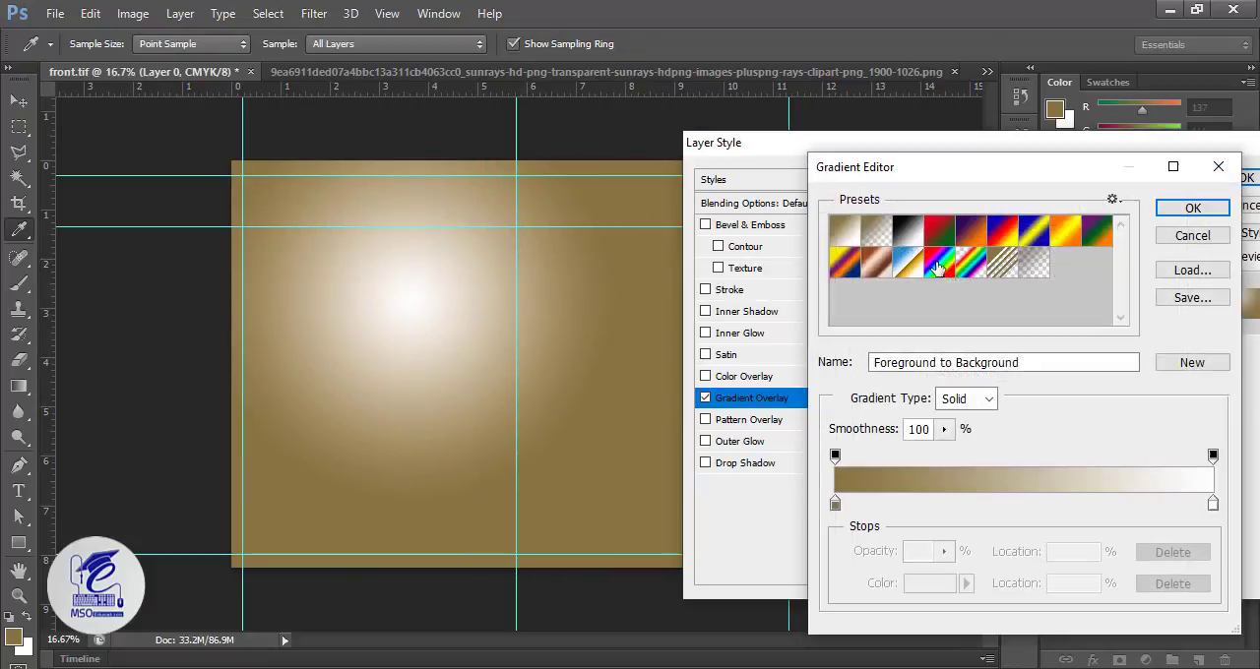
pyautogui.doubleClick(1211, 504)
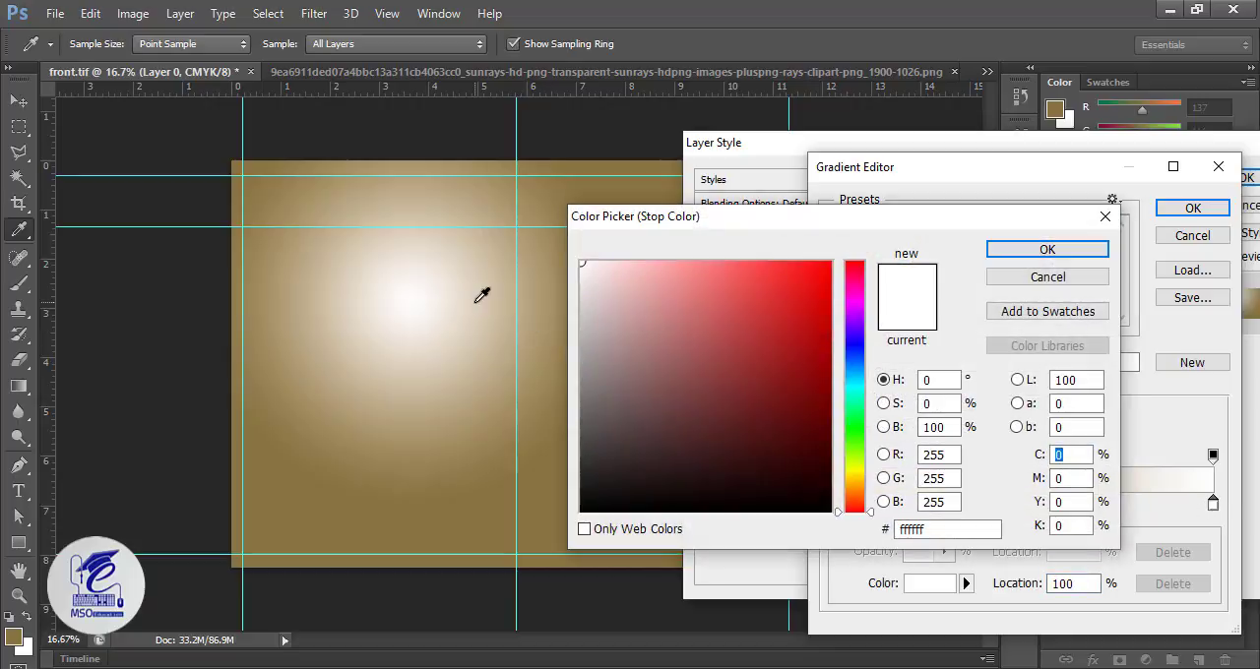
pyautogui.click(481, 292)
pyautogui.click(652, 297)
pyautogui.click(638, 286)
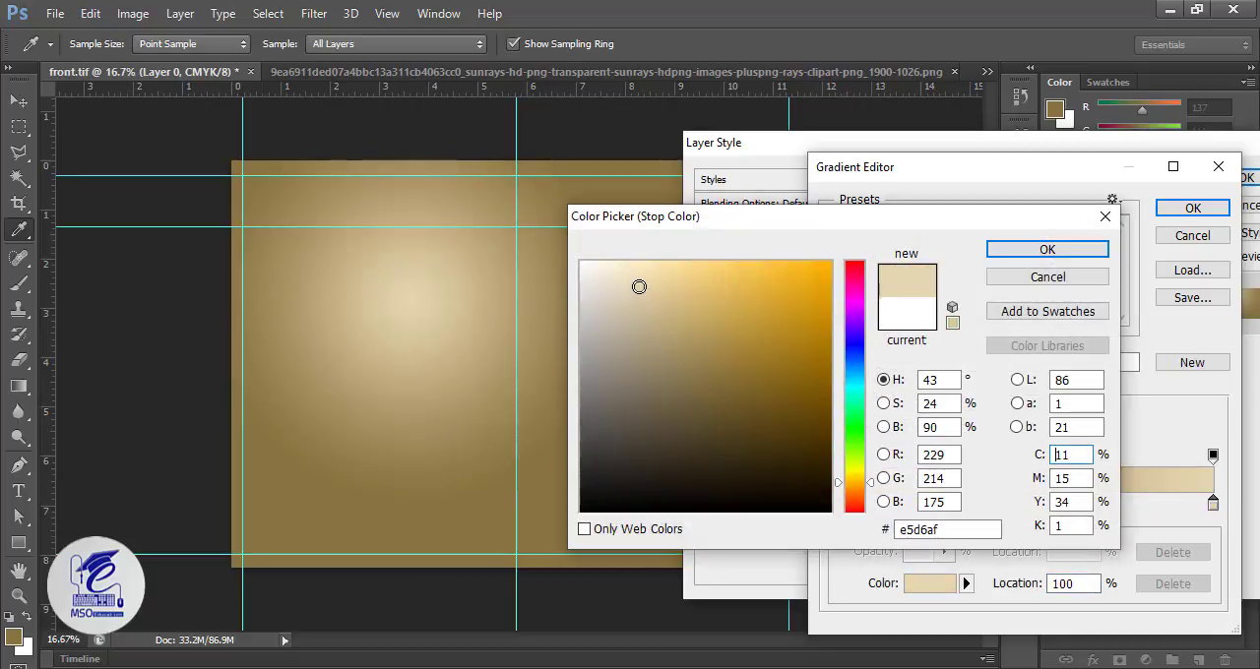
pyautogui.click(633, 284)
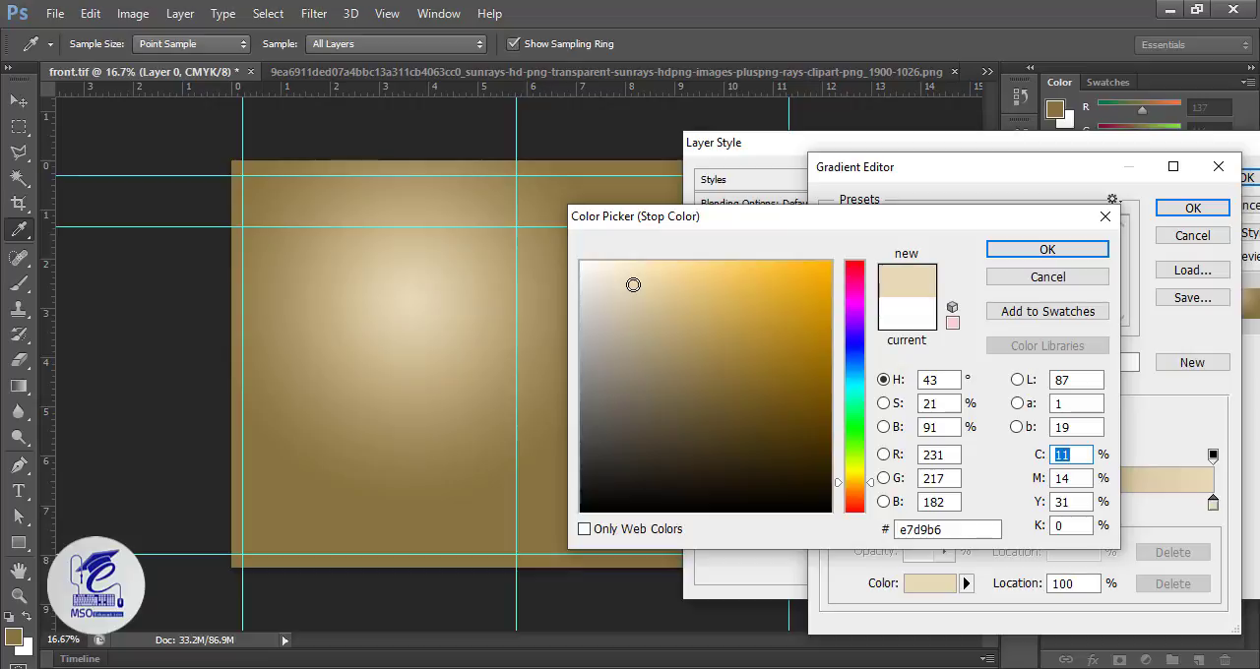
pyautogui.click(1047, 252)
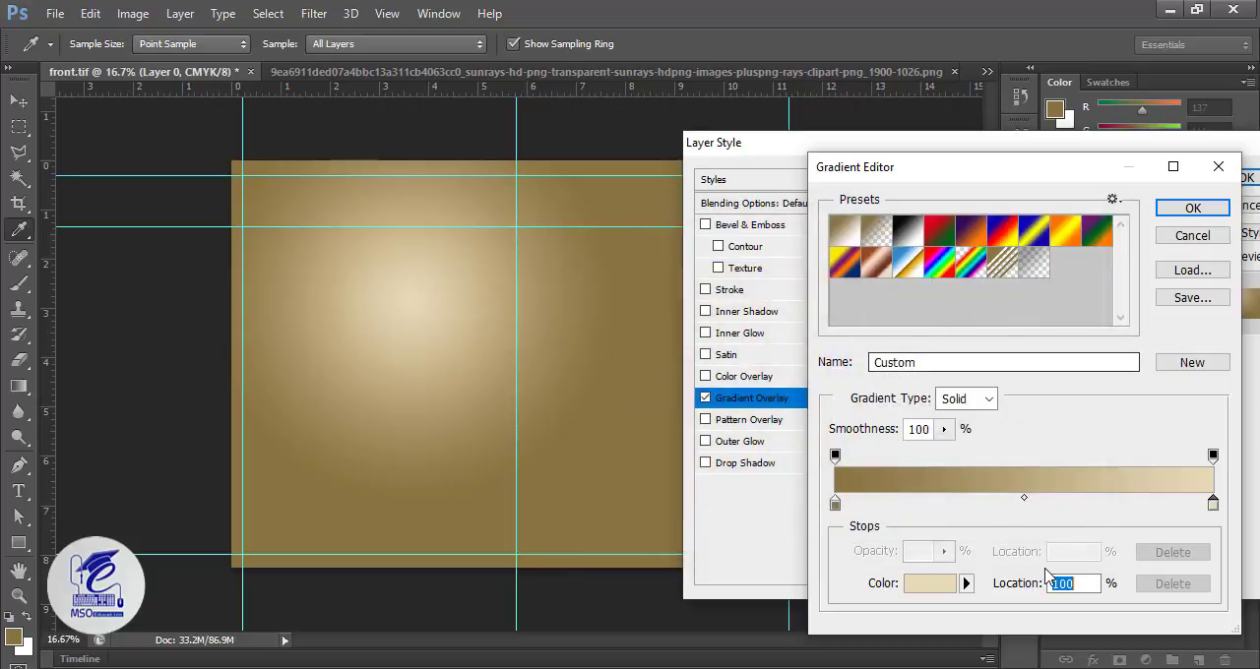
pyautogui.click(1192, 208)
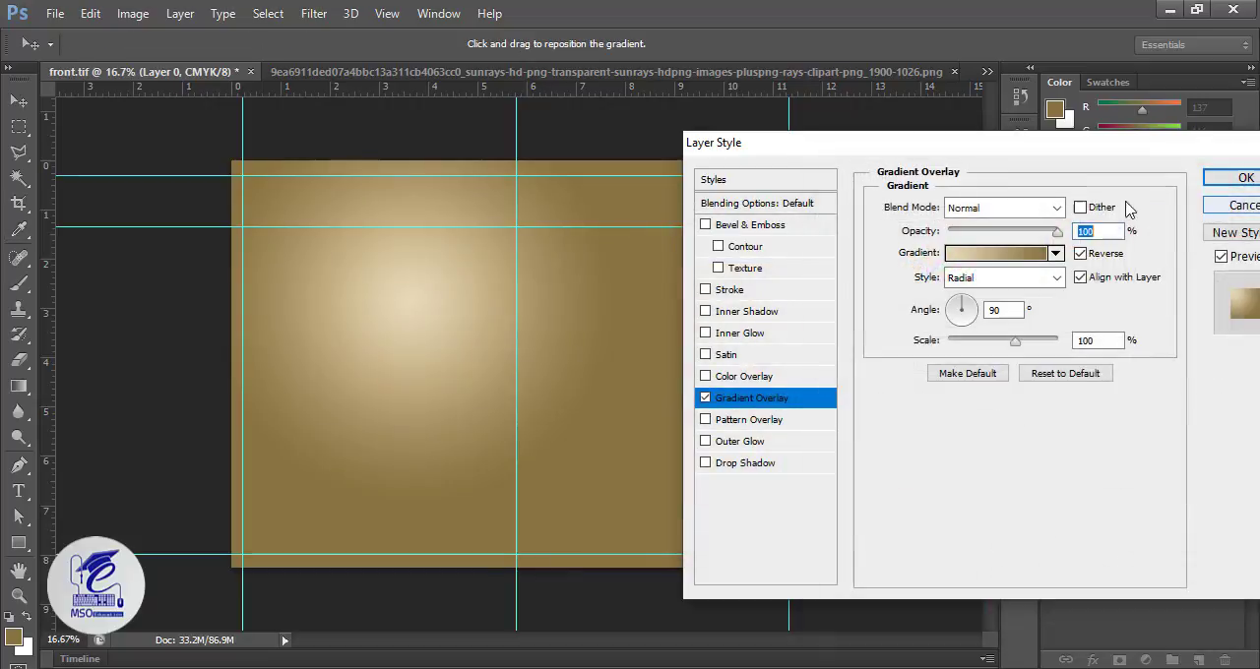
pyautogui.moveTo(1062, 154); pyautogui.dragTo(1096, 106)
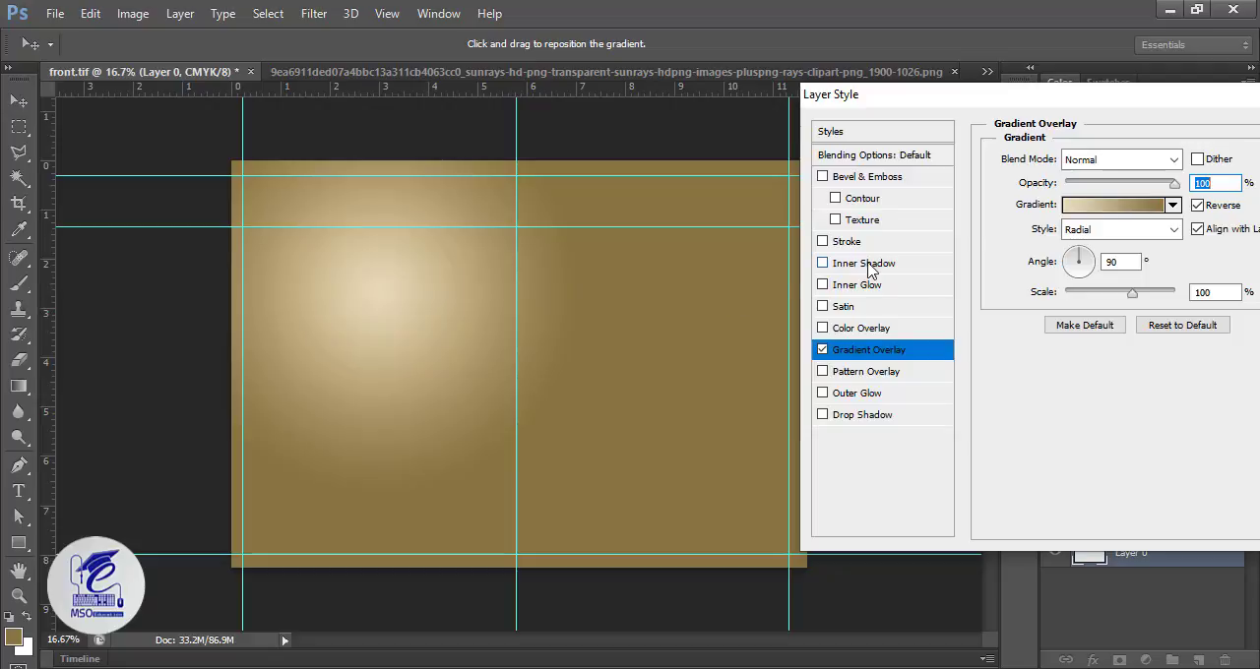
pyautogui.moveTo(1130, 293); pyautogui.dragTo(1128, 296)
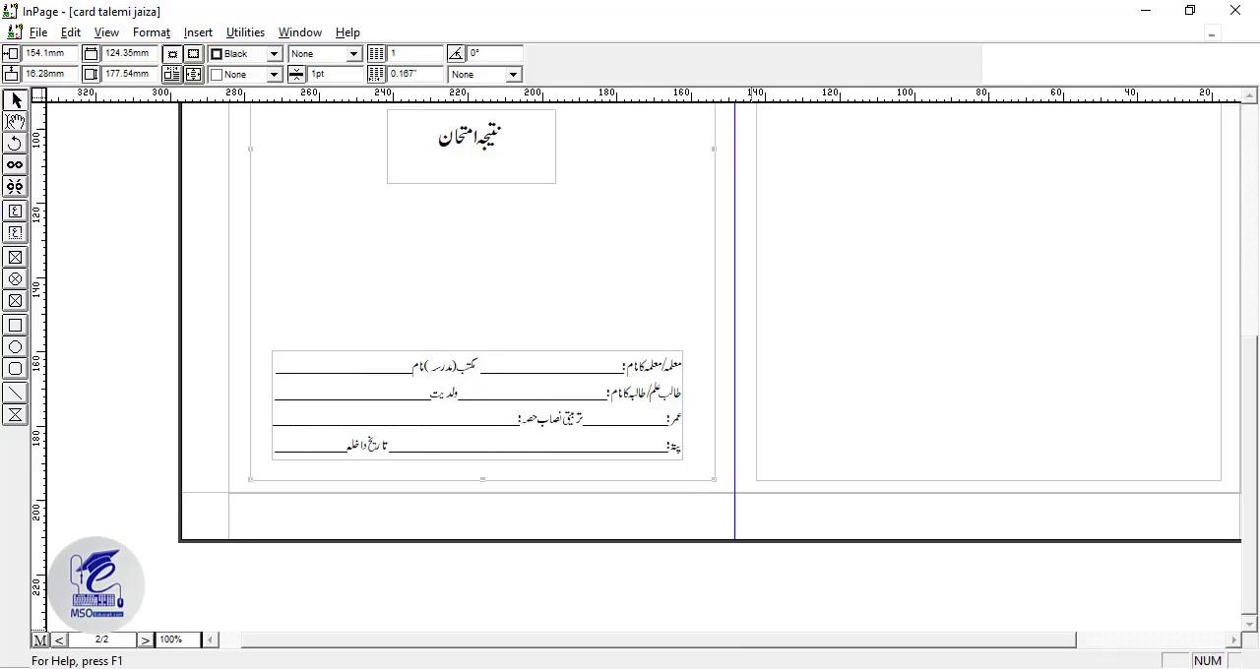
# Step: Switch to InPage and look over the card document's front cover page and table page
pyautogui.click(530, 406)
pyautogui.click(38, 34)
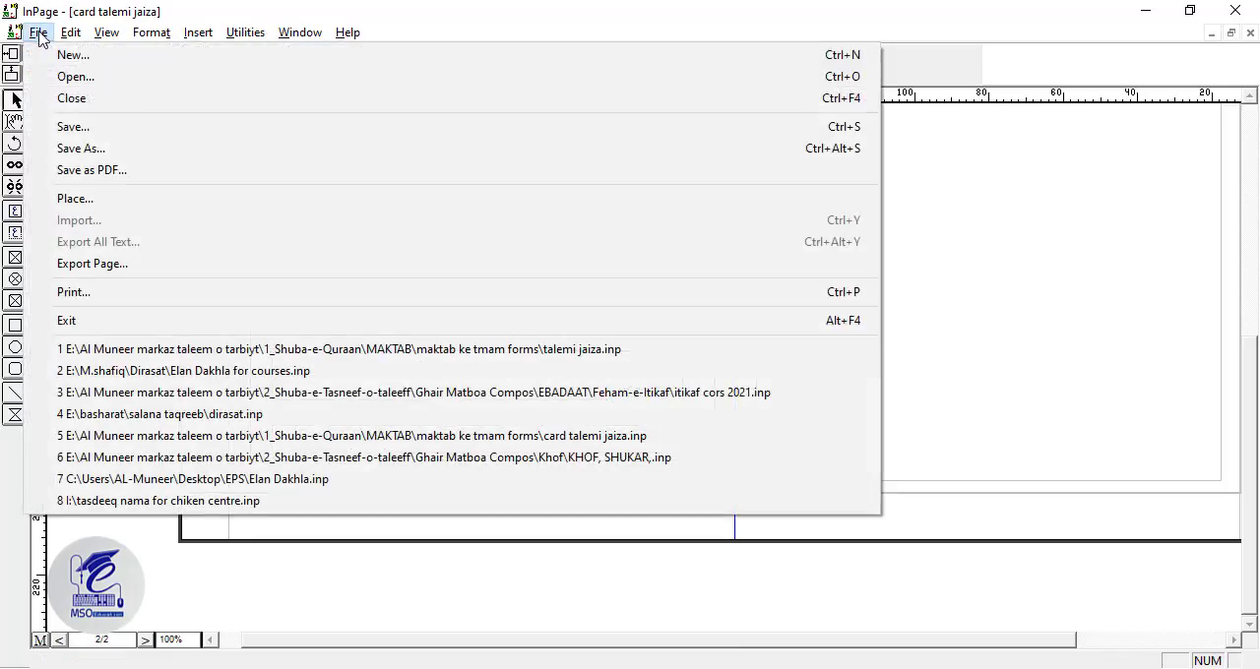
pyautogui.click(967, 306)
pyautogui.scroll(3, 856, 299)
pyautogui.scroll(3, 857, 307)
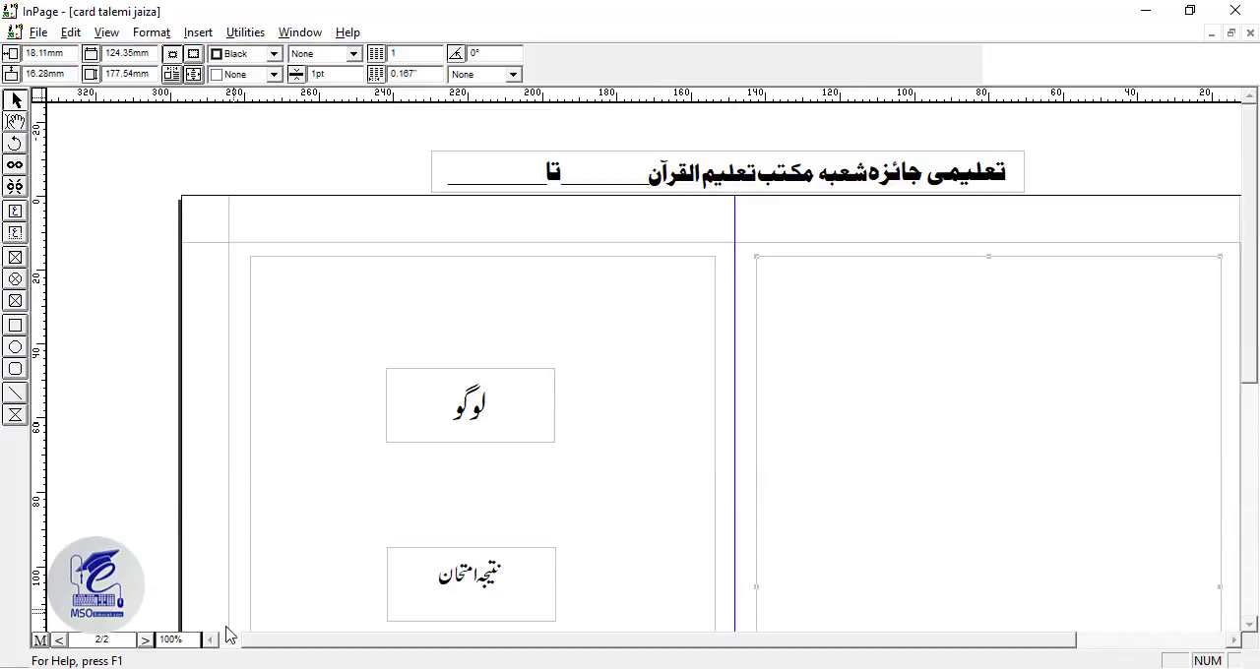
pyautogui.click(145, 641)
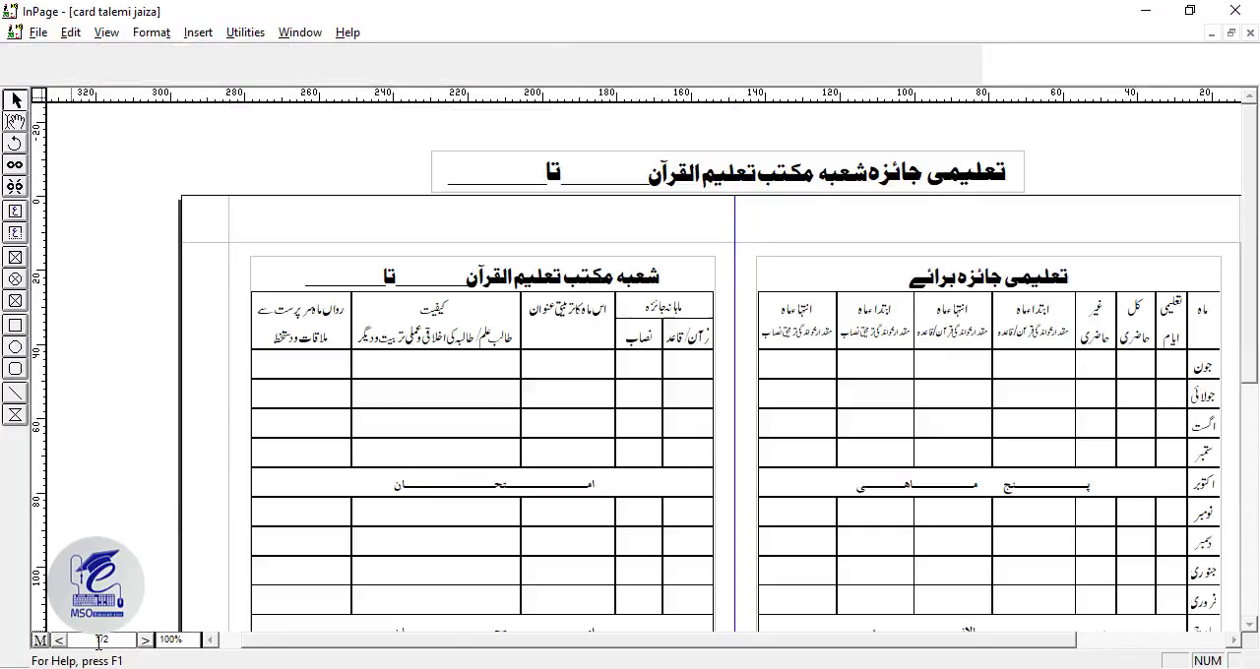
pyautogui.click(60, 641)
# Step: Start exporting the front cover as a picture, limiting the export range to page 2
pyautogui.click(37, 32)
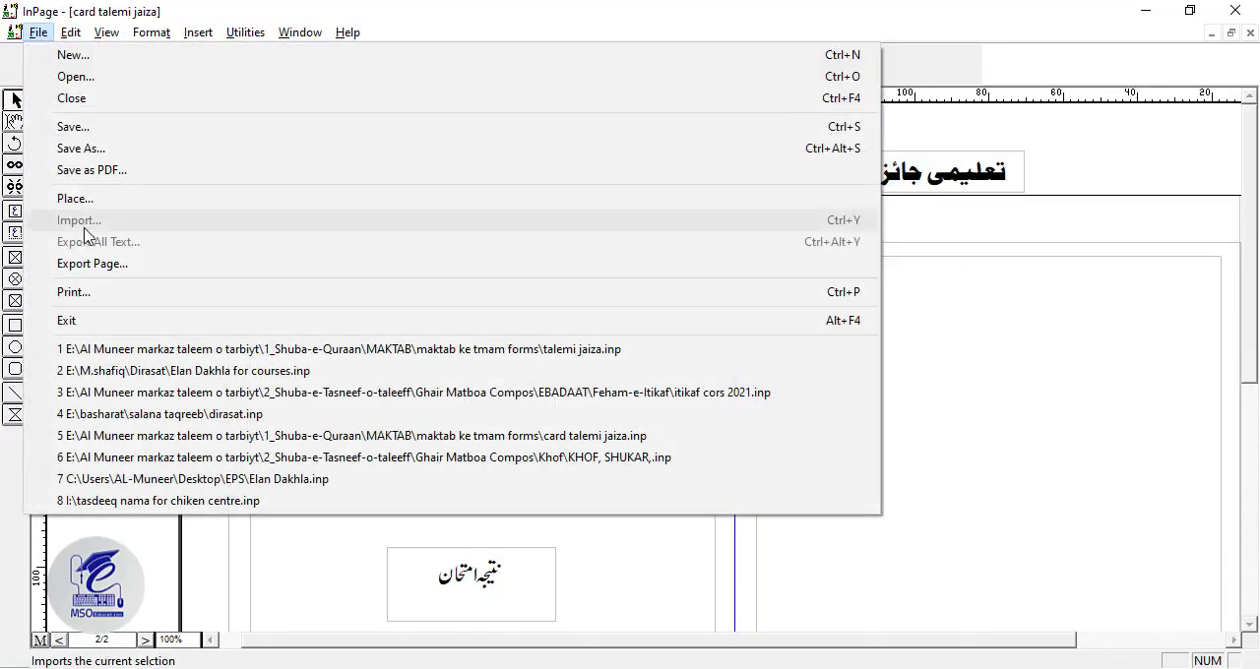
pyautogui.click(296, 264)
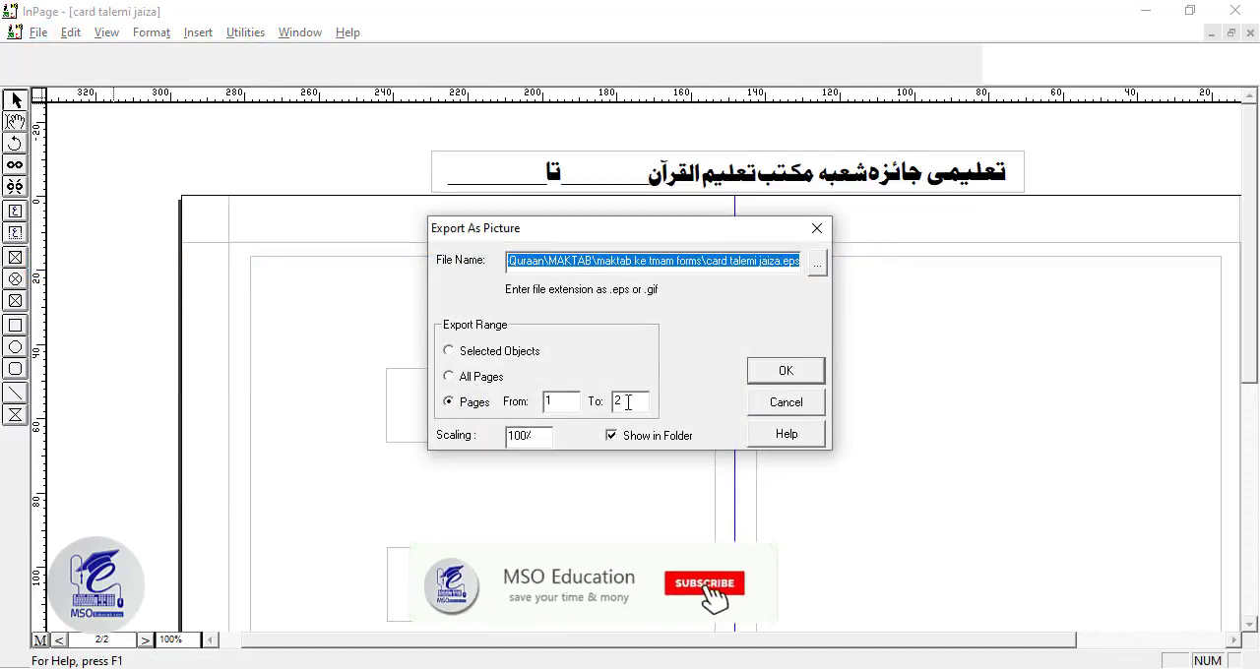
pyautogui.moveTo(628, 401); pyautogui.dragTo(512, 385)
pyautogui.write('2')
# Step: Export the page in EPS format to the card folder, replacing the existing 1002.eps
pyautogui.click(817, 263)
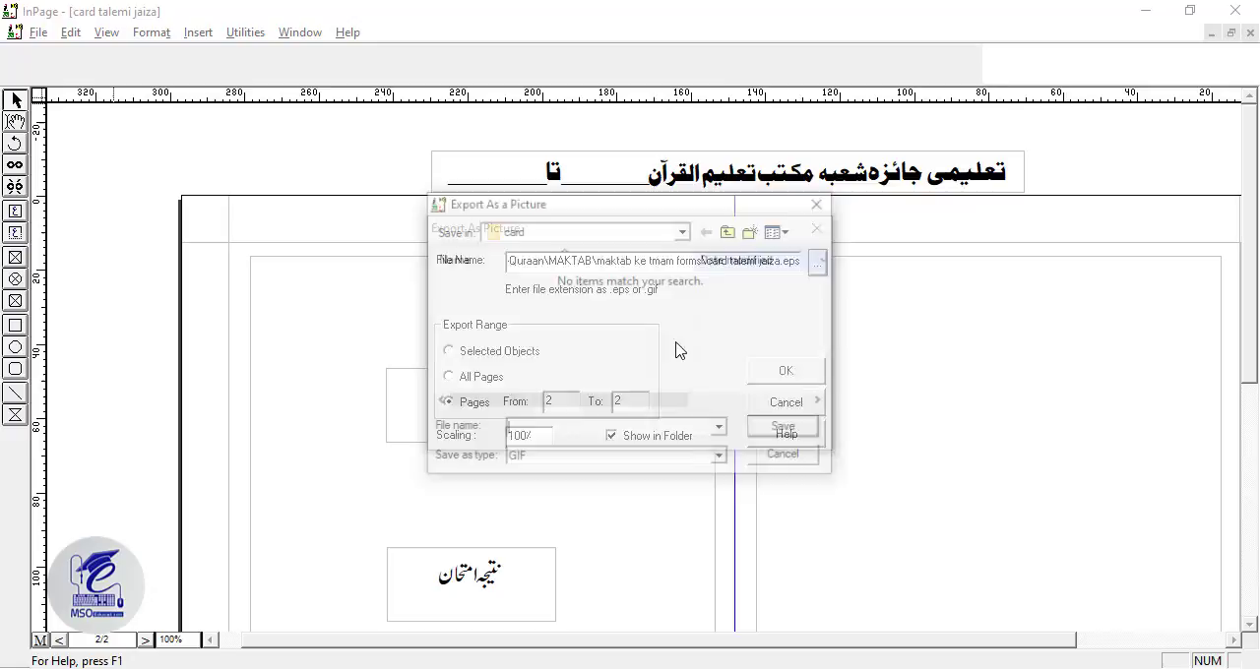
pyautogui.click(512, 459)
pyautogui.click(515, 490)
pyautogui.click(518, 298)
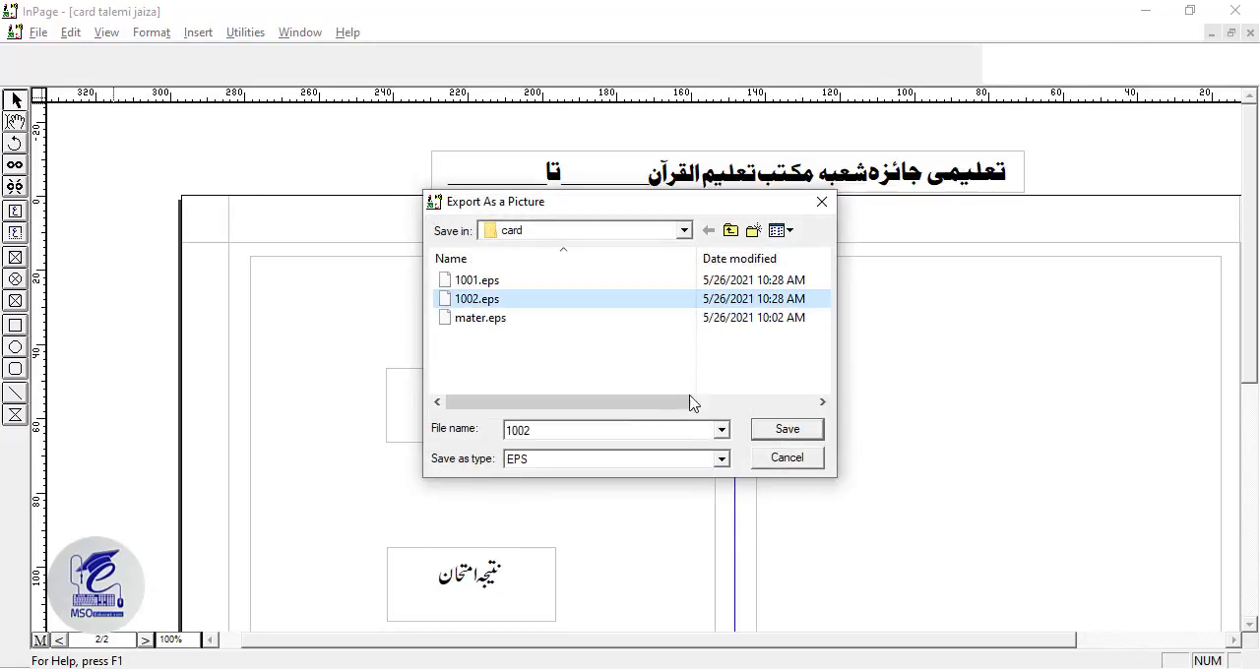
pyautogui.click(785, 428)
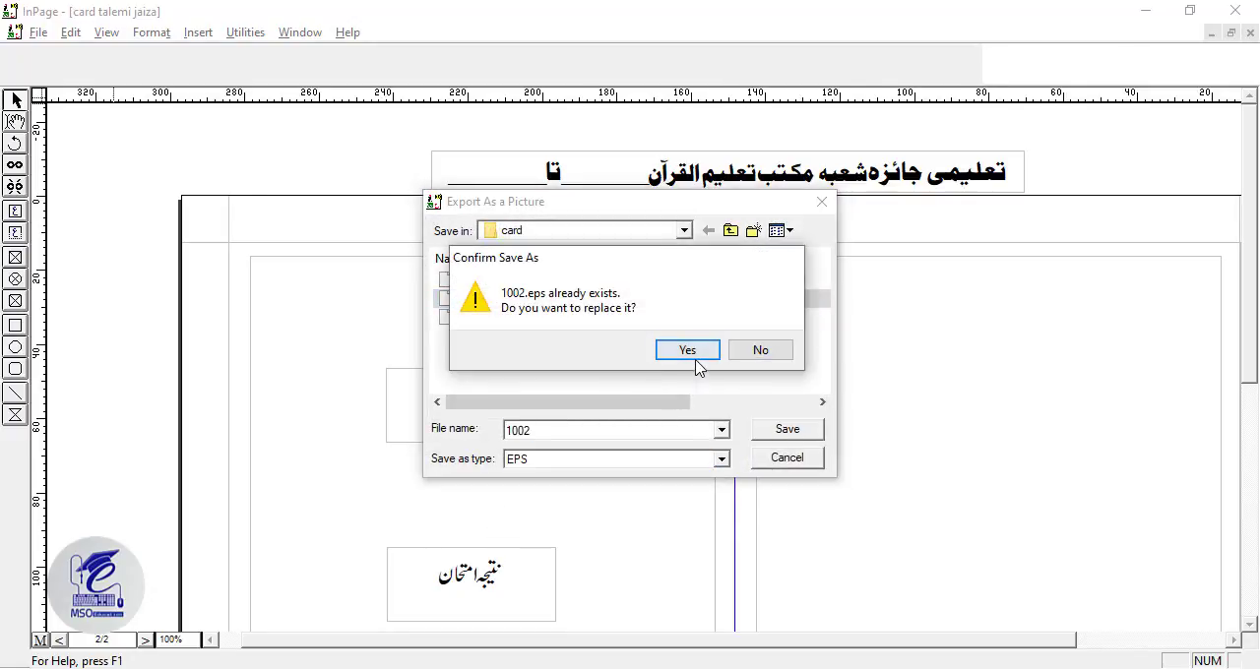
pyautogui.click(687, 351)
pyautogui.click(784, 371)
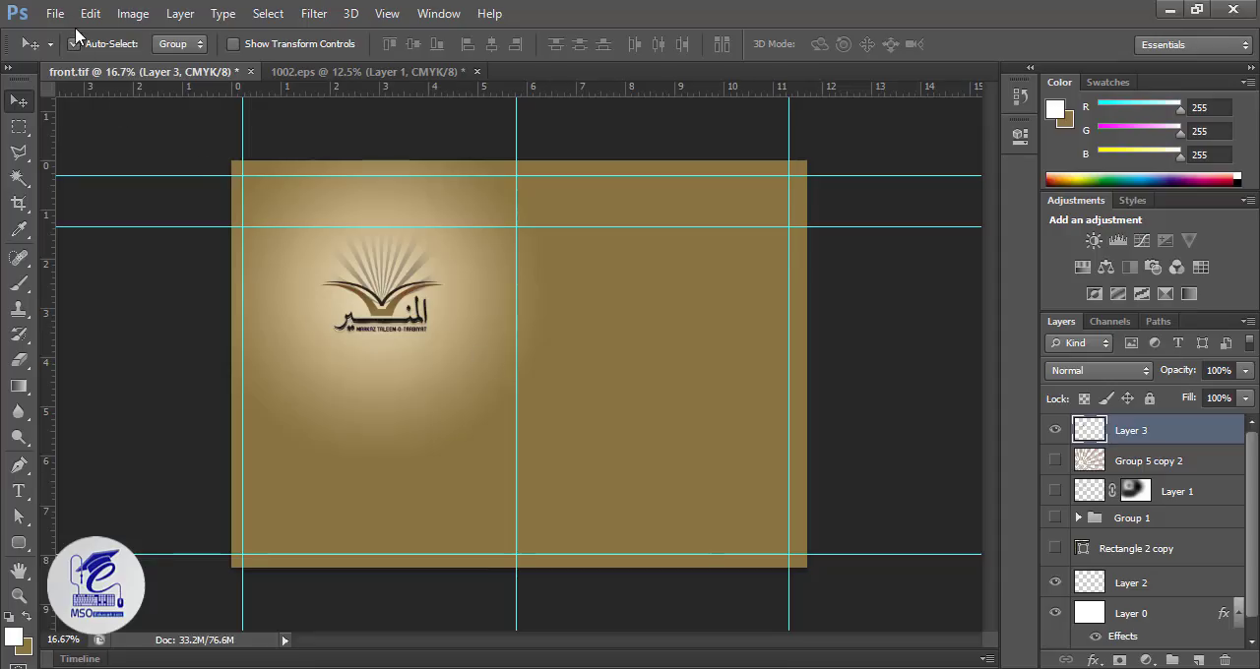
# Step: Switch to Photoshop and open the exported 1002.eps, rasterizing it at 400 pixels/inch
pyautogui.click(55, 14)
pyautogui.click(75, 53)
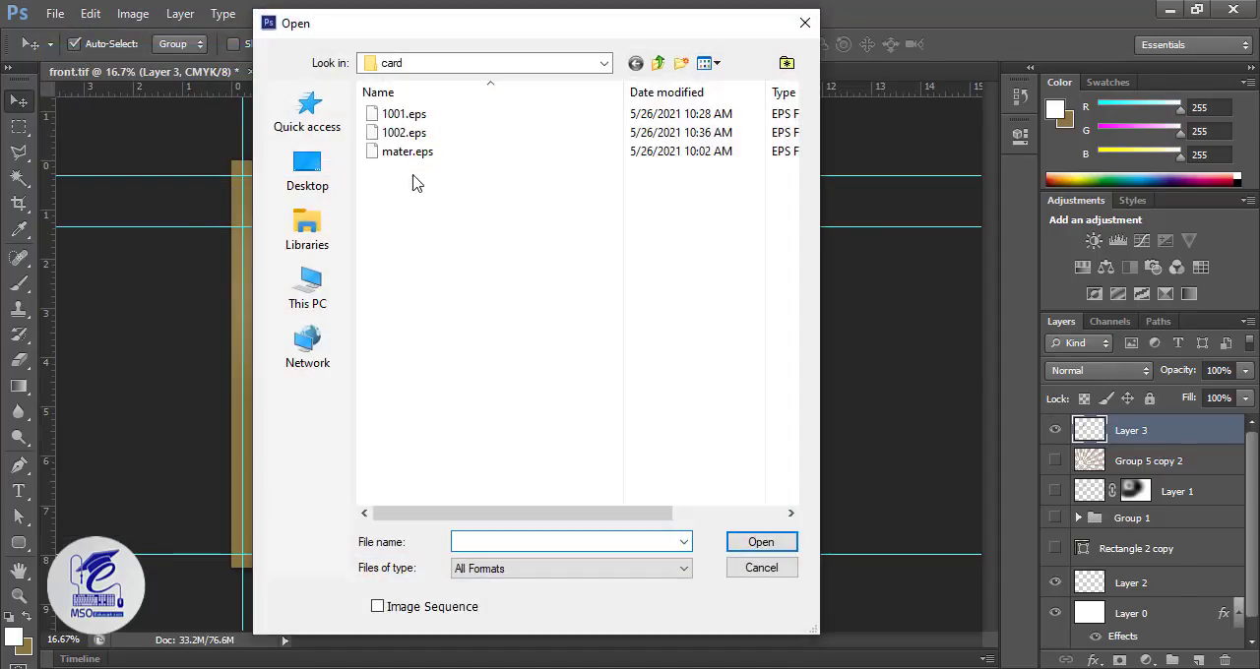
pyautogui.doubleClick(414, 134)
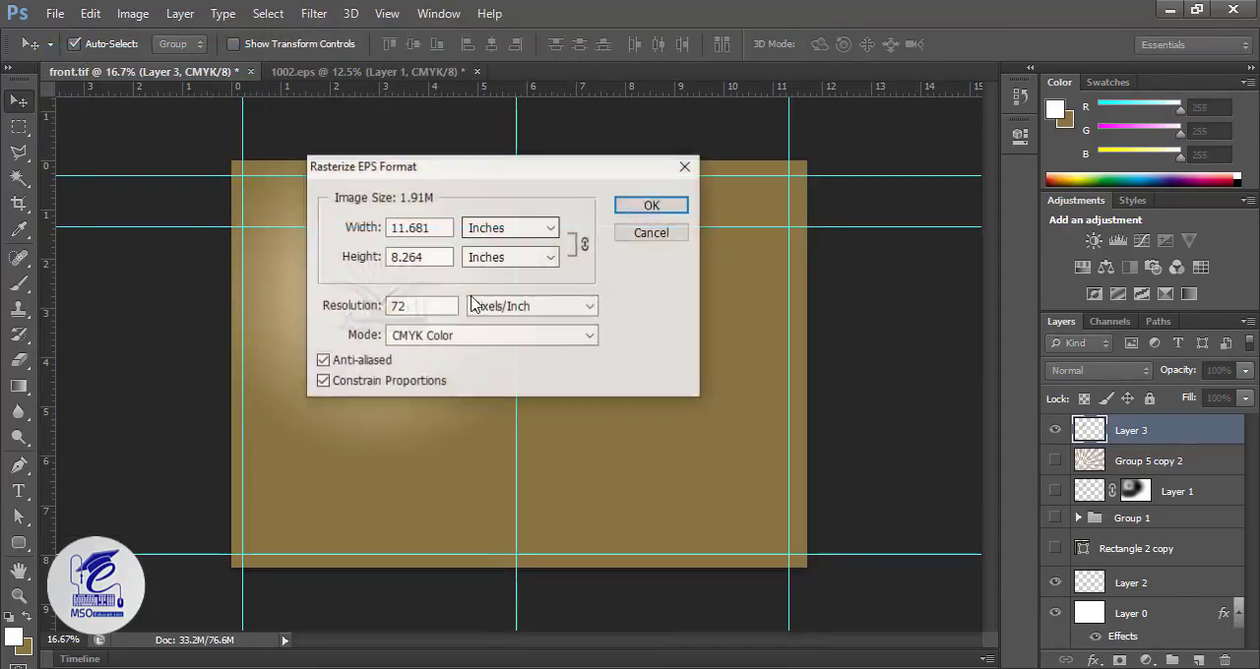
pyautogui.moveTo(421, 307); pyautogui.dragTo(331, 299)
pyautogui.write('40')
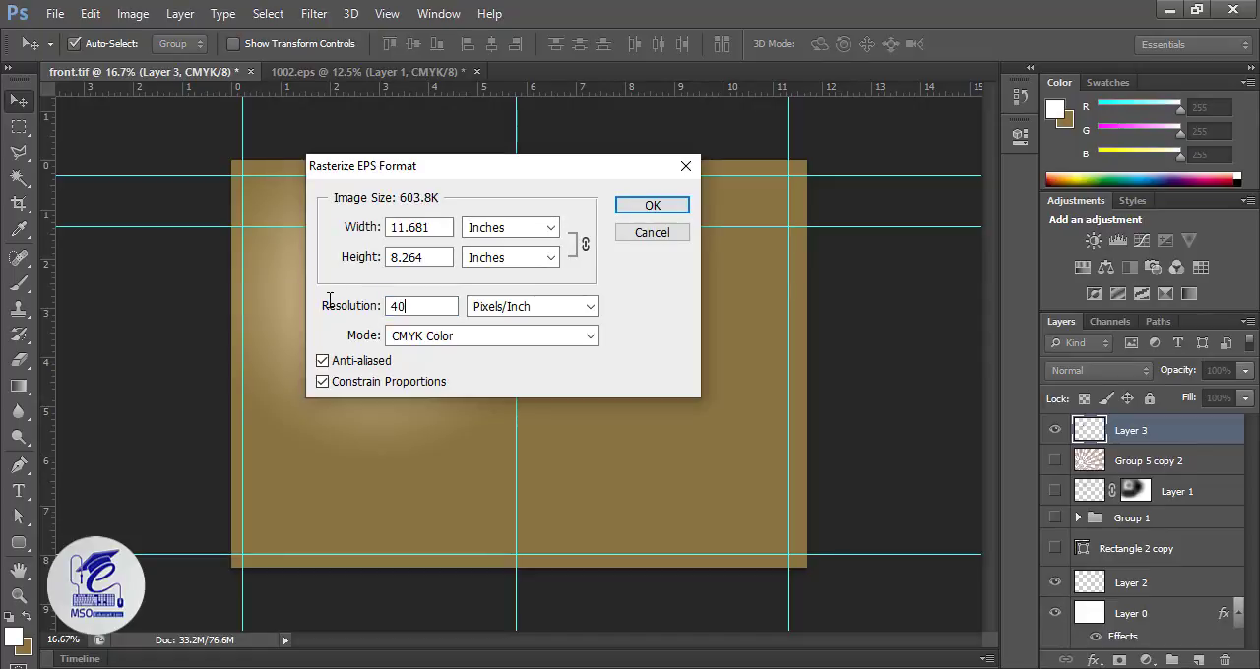
pyautogui.write('0')
pyautogui.press('Return')
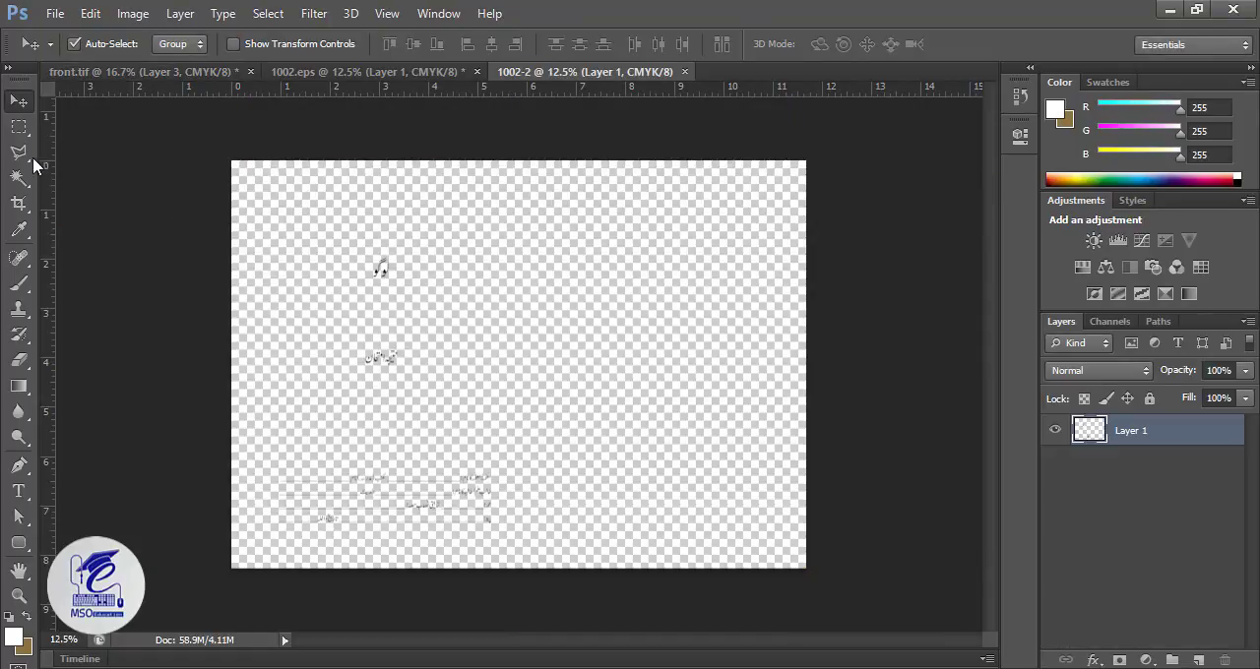
# Step: Marquee-select the four student-details lines on the rasterized page and transfer them into front.tif as a new layer
pyautogui.click(18, 152)
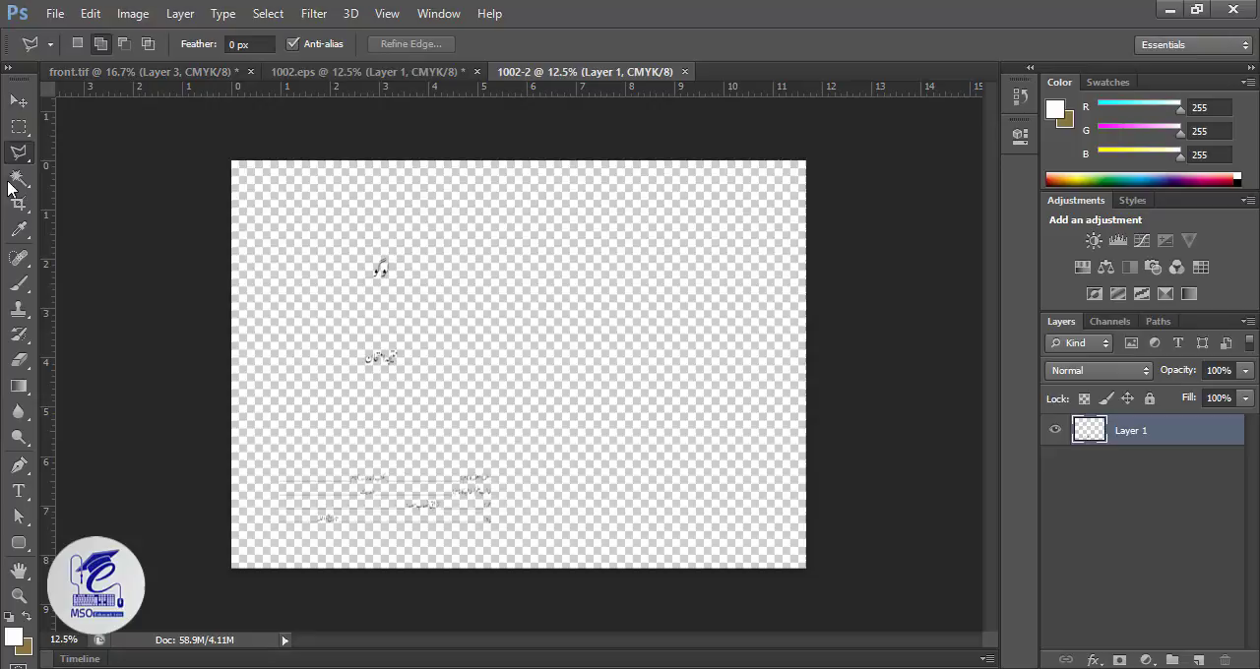
pyautogui.click(17, 126)
pyautogui.moveTo(529, 446); pyautogui.dragTo(233, 551)
pyautogui.click(91, 14)
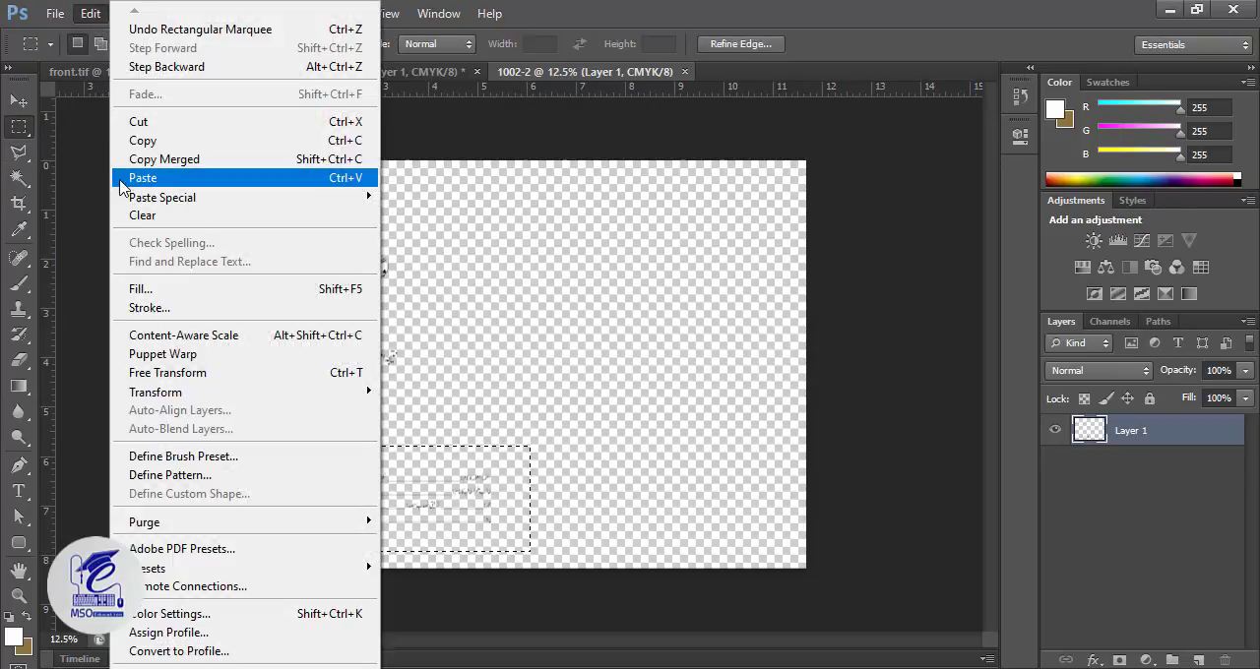
pyautogui.click(138, 123)
pyautogui.click(148, 72)
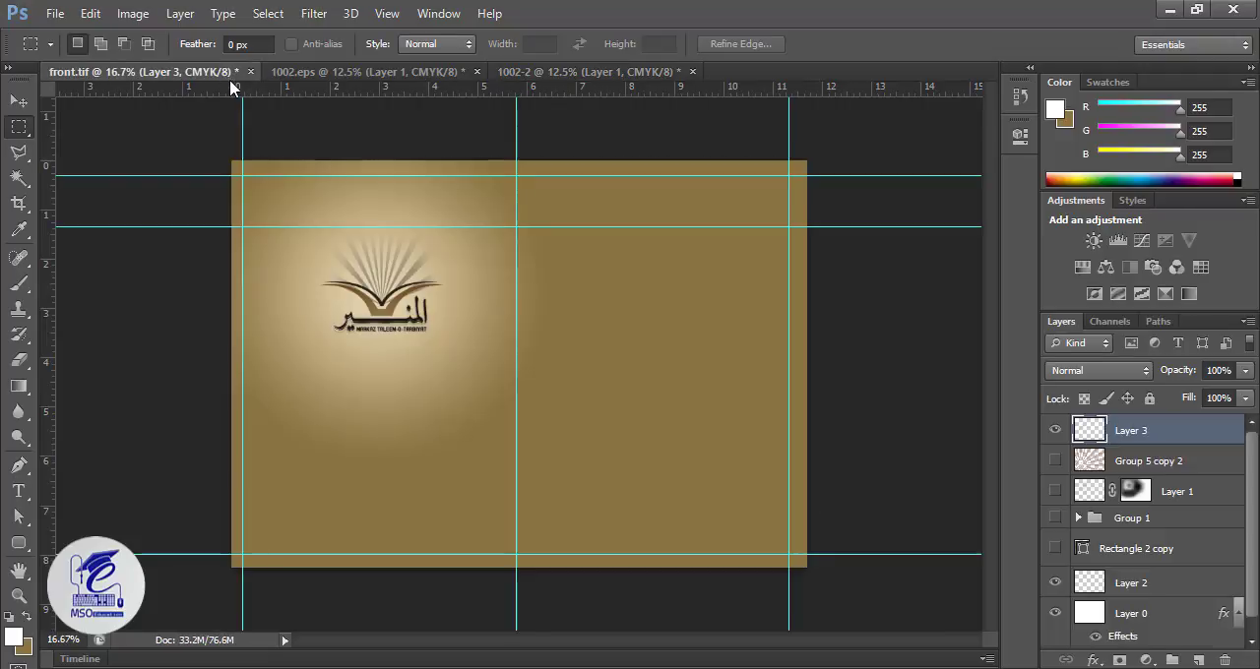
pyautogui.click(79, 14)
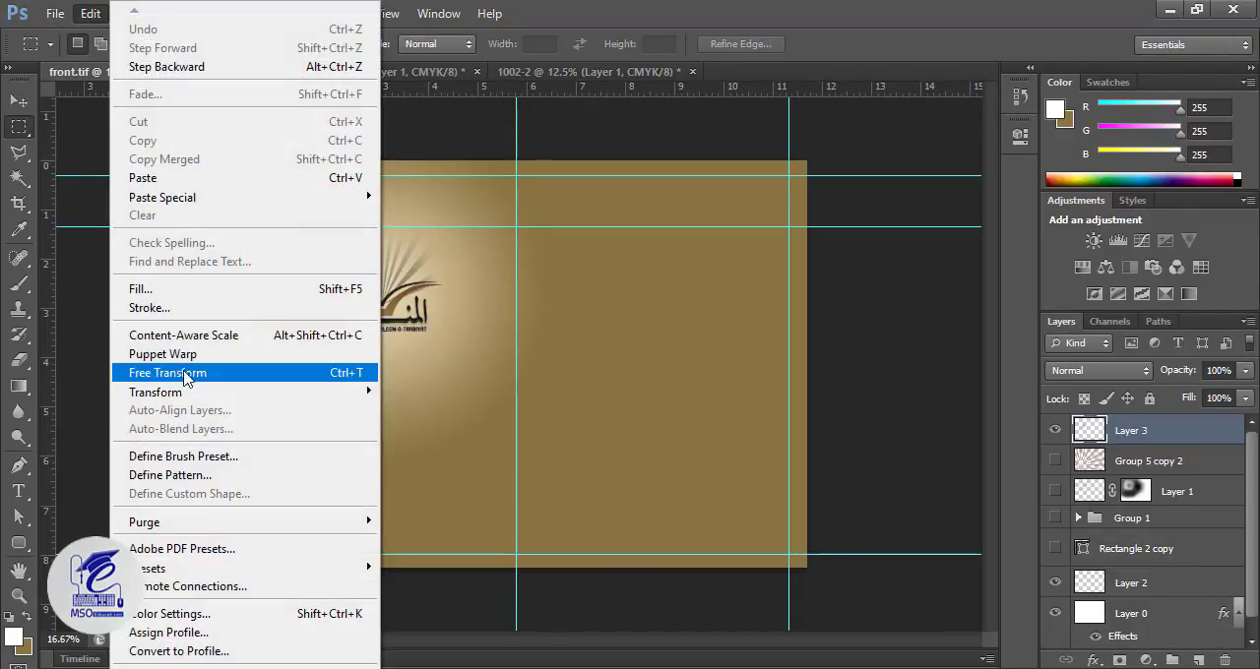
pyautogui.click(143, 178)
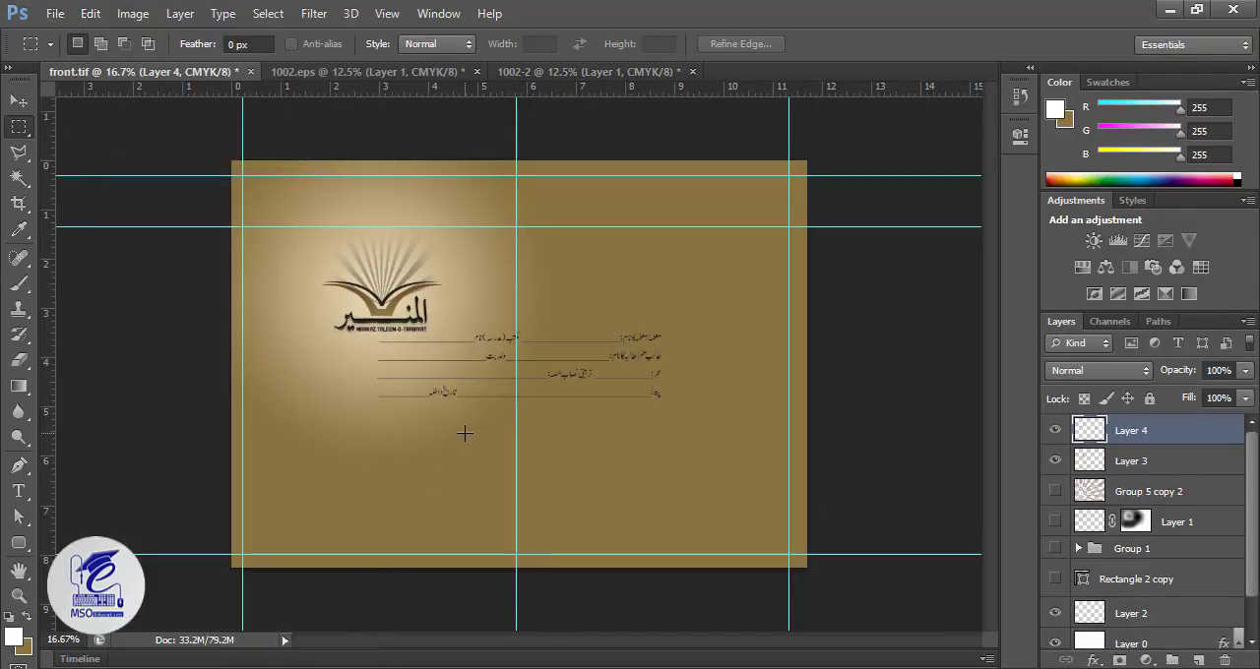
# Step: Move the pasted student-details lines below the logo, near the bottom of the page's left half
pyautogui.hotkey('ctrl', 't')
pyautogui.moveTo(584, 380); pyautogui.dragTo(442, 509)
pyautogui.press('Return')
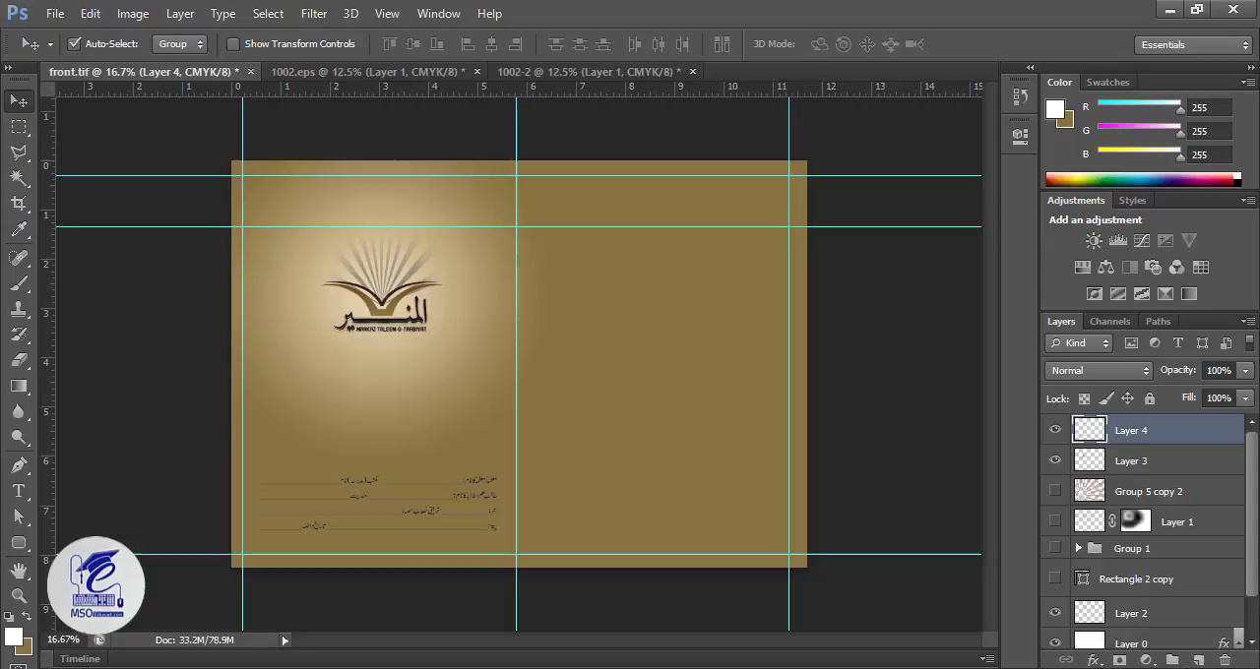
# Step: Draw a white rounded rectangle about 1603 × 450 px with a 30 px radius behind the student-details lines and nudge it into place
pyautogui.keyDown('ctrl'); pyautogui.click(1198, 660); pyautogui.keyUp('ctrl')
pyautogui.click(19, 542)
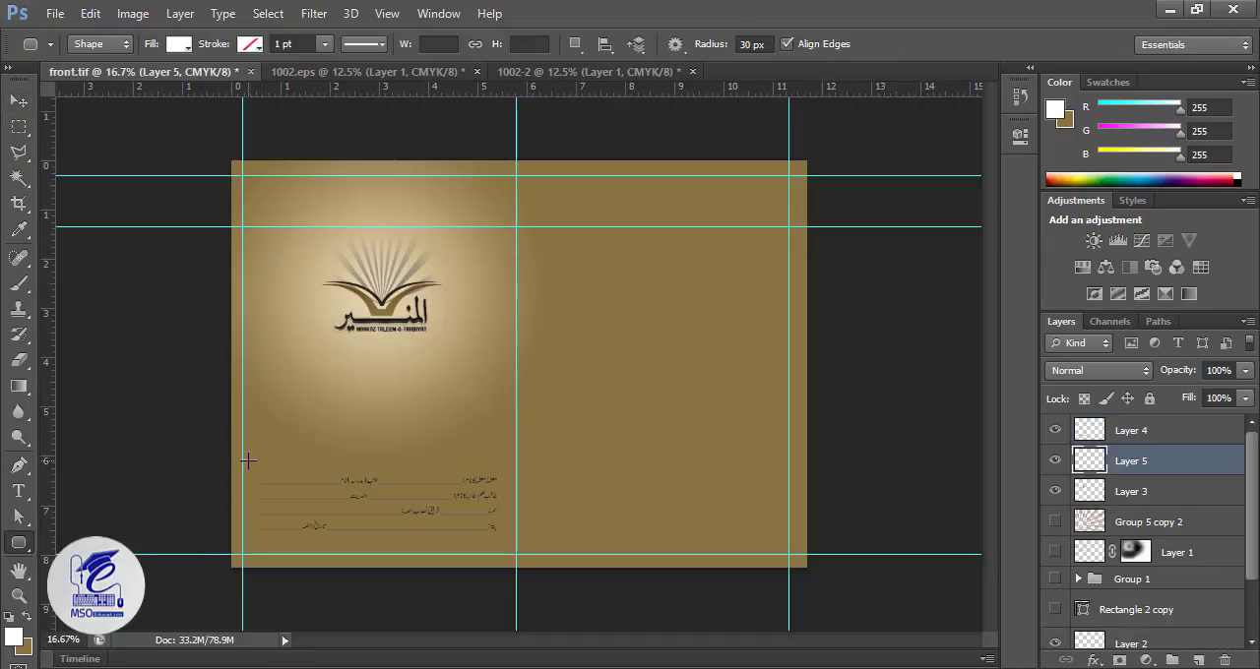
pyautogui.moveTo(247, 462); pyautogui.dragTo(505, 536)
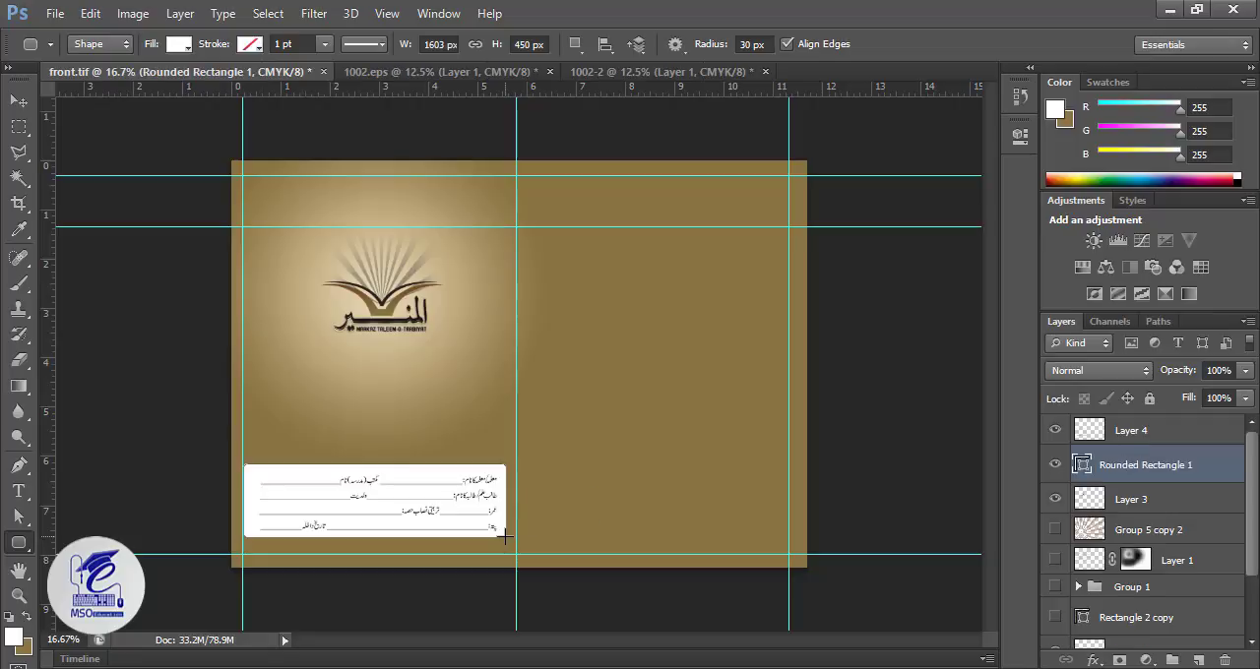
pyautogui.press('v')
pyautogui.hotkey('shift', 'Down')
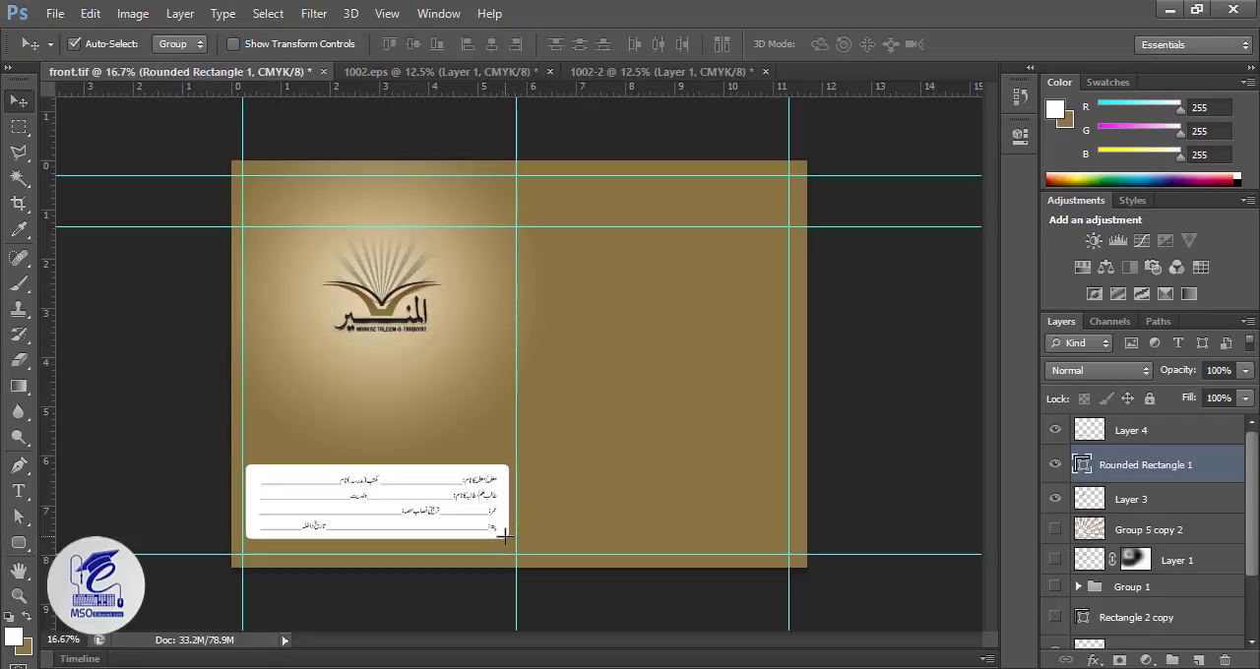
# Step: Show the sun-rays layer behind the logo and paint its layer mask with a black brush around the logo's centre
pyautogui.click(520, 276)
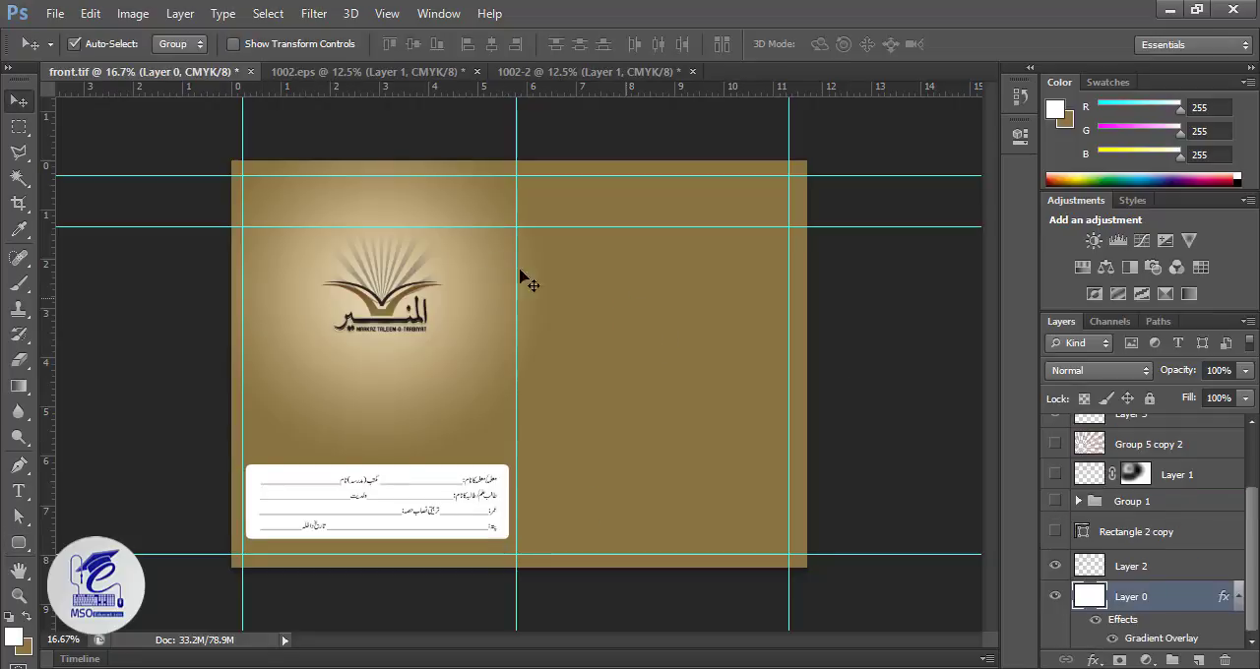
pyautogui.click(387, 314)
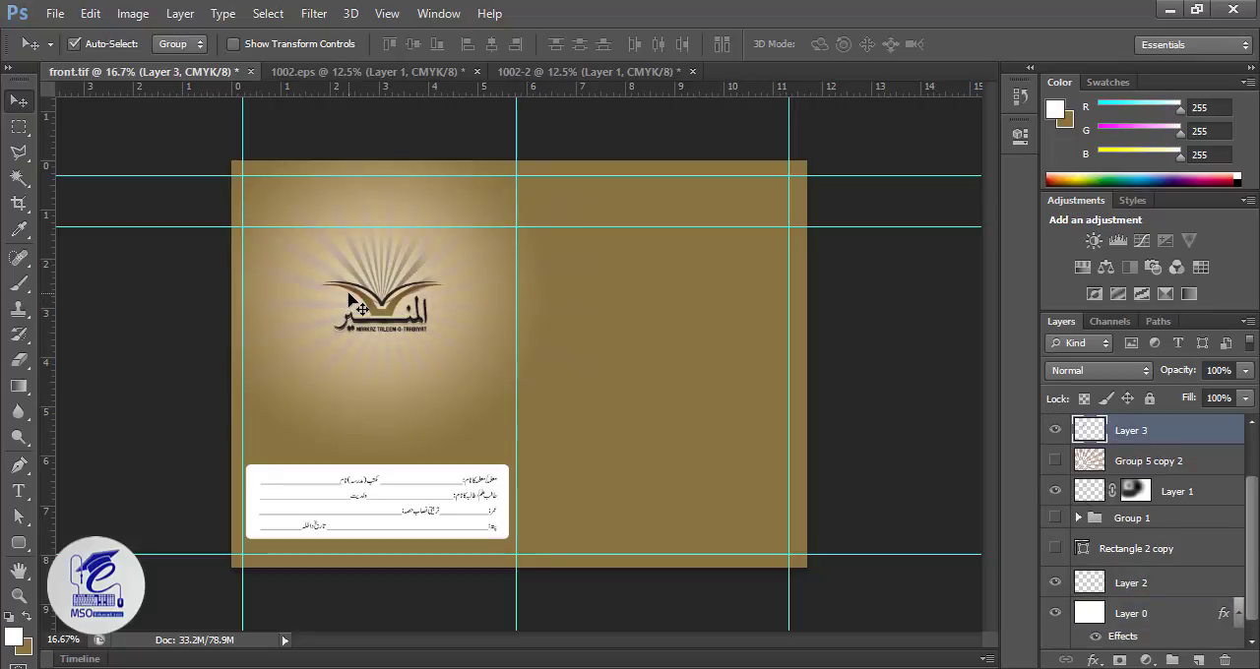
pyautogui.click(445, 260)
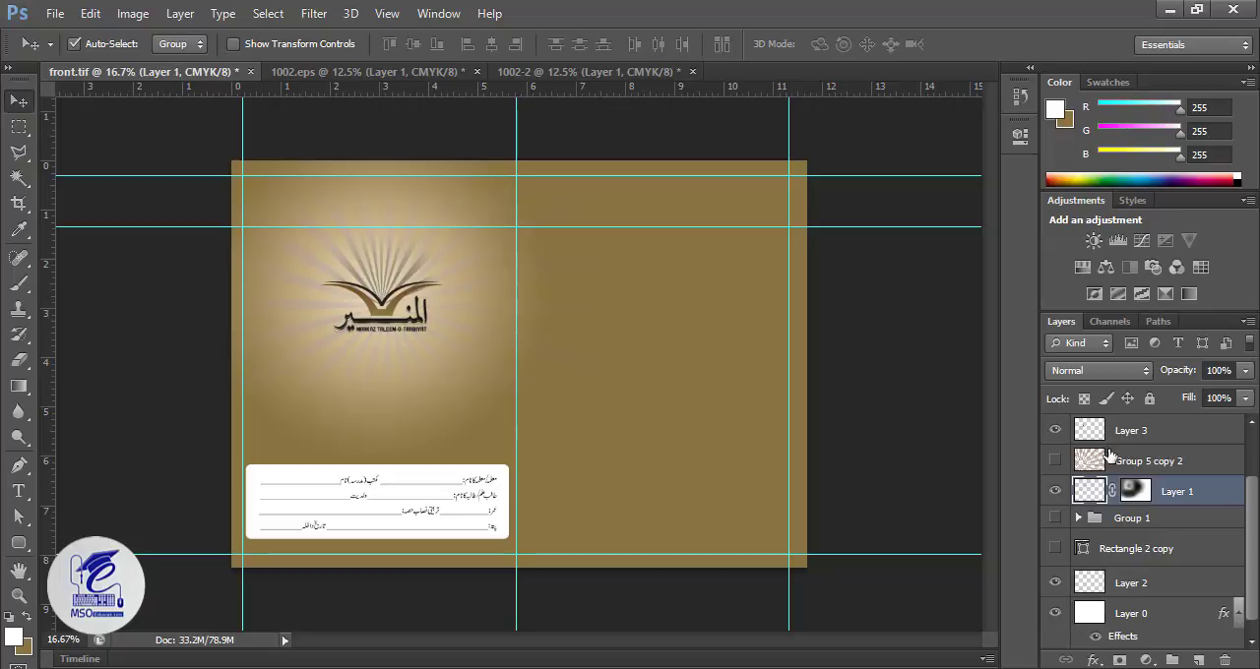
pyautogui.click(1137, 490)
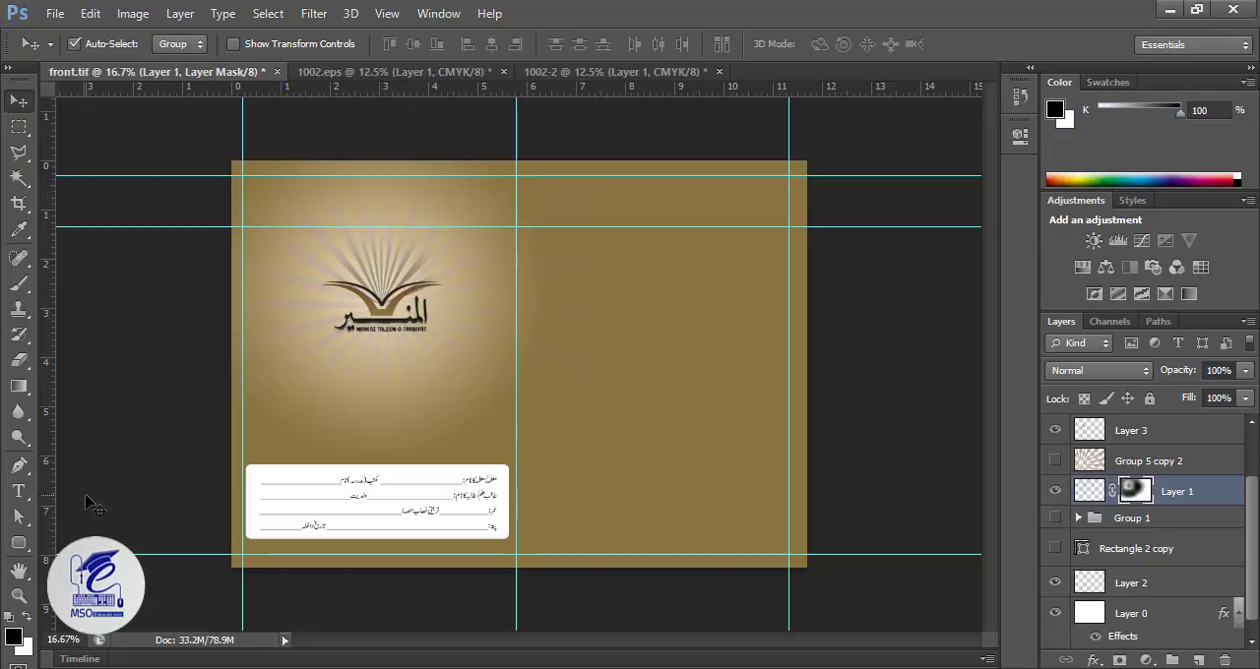
pyautogui.click(17, 283)
pyautogui.moveTo(387, 306)
pyautogui.mouseDown()
pyautogui.moveTo(372, 271)
pyautogui.moveTo(380, 286)
pyautogui.moveTo(367, 286)
pyautogui.moveTo(396, 295)
pyautogui.mouseUp()
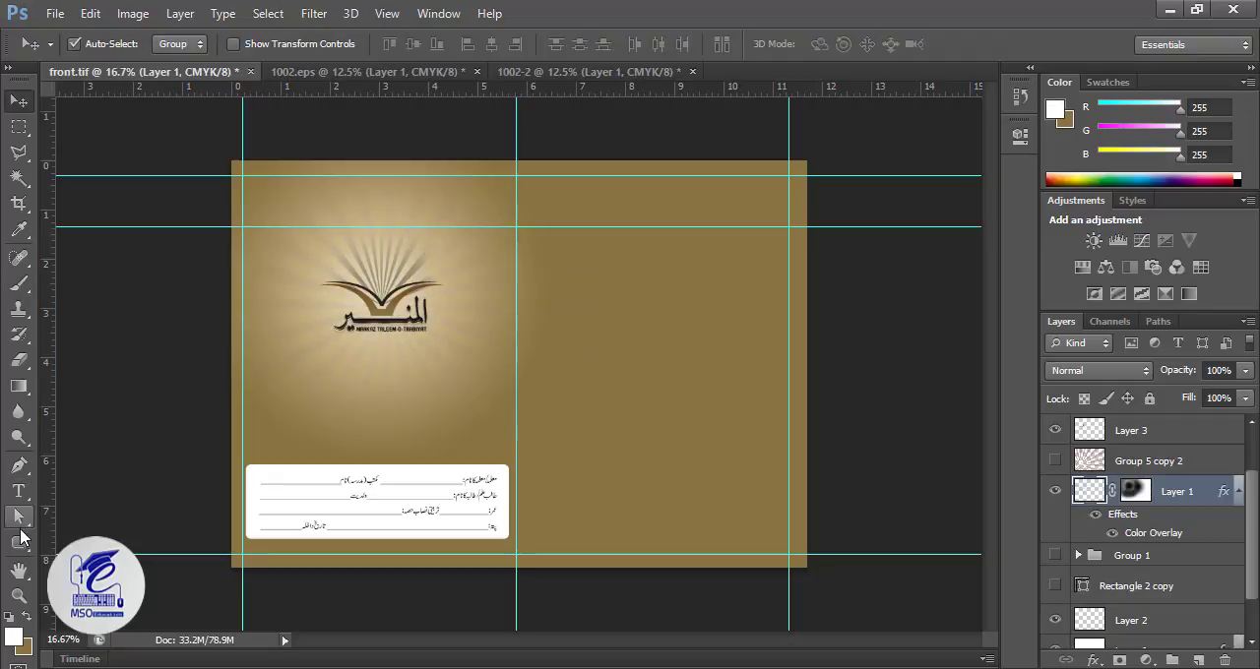
# Step: Draw a white rounded rectangle about 1303 × 2086 px with a 30 px radius on the cover's blank right half
pyautogui.click(20, 541)
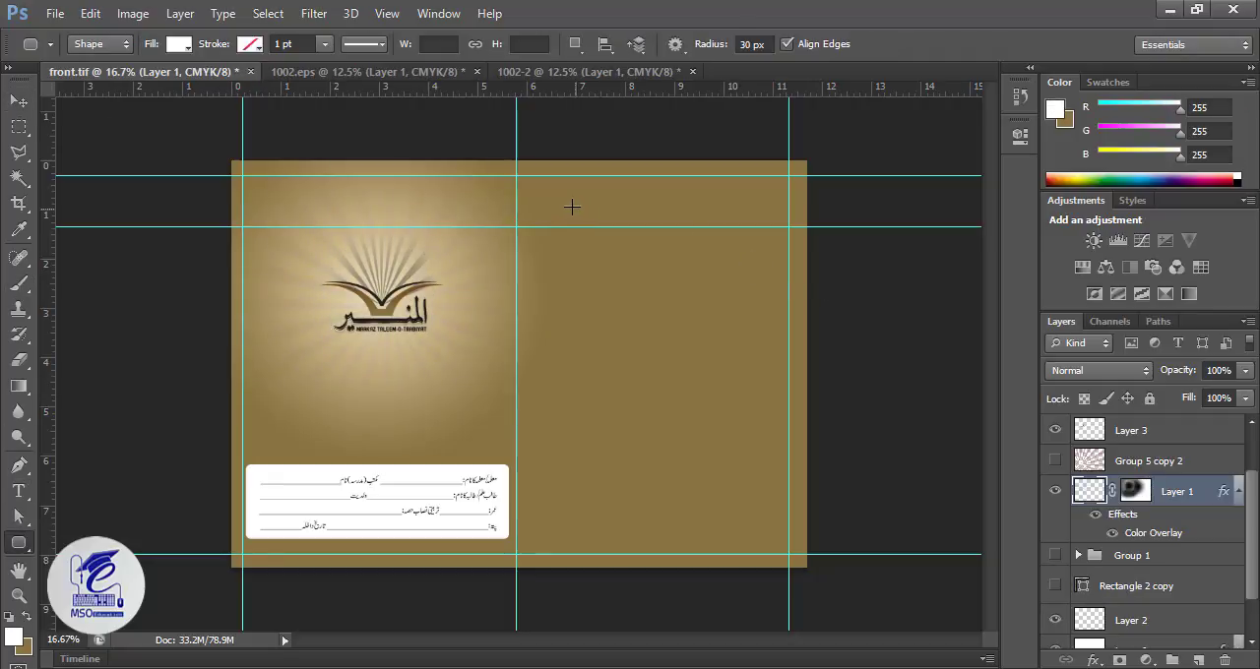
pyautogui.moveTo(550, 195); pyautogui.dragTo(762, 537)
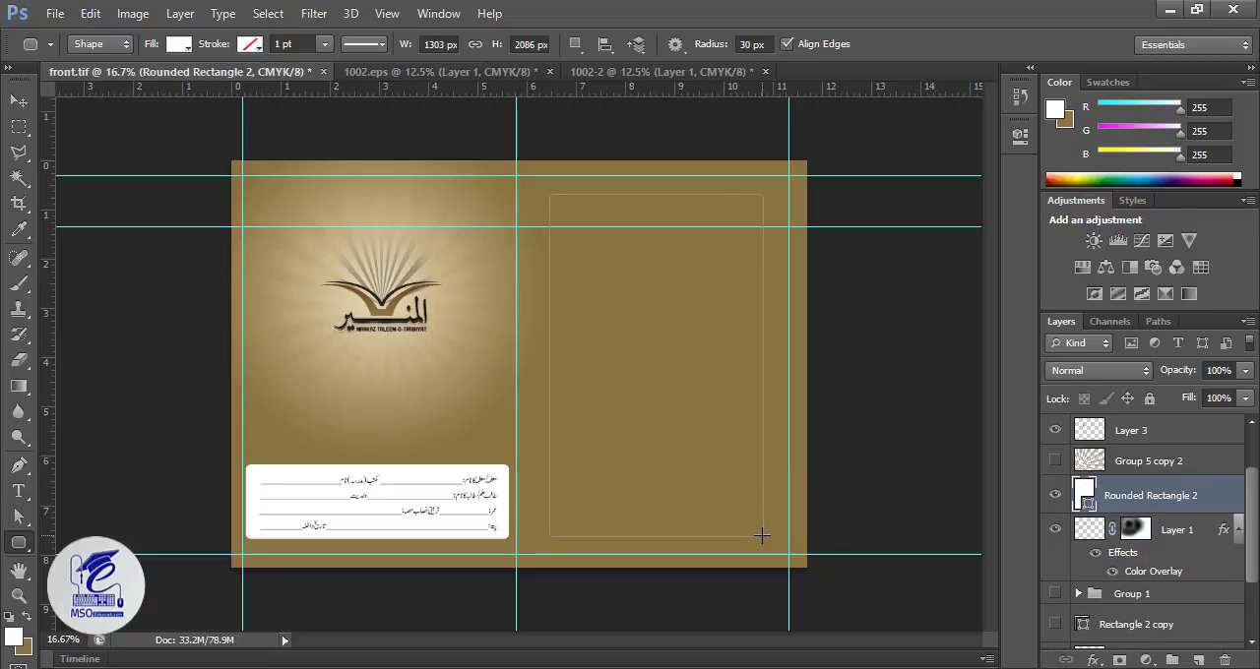
pyautogui.click(20, 102)
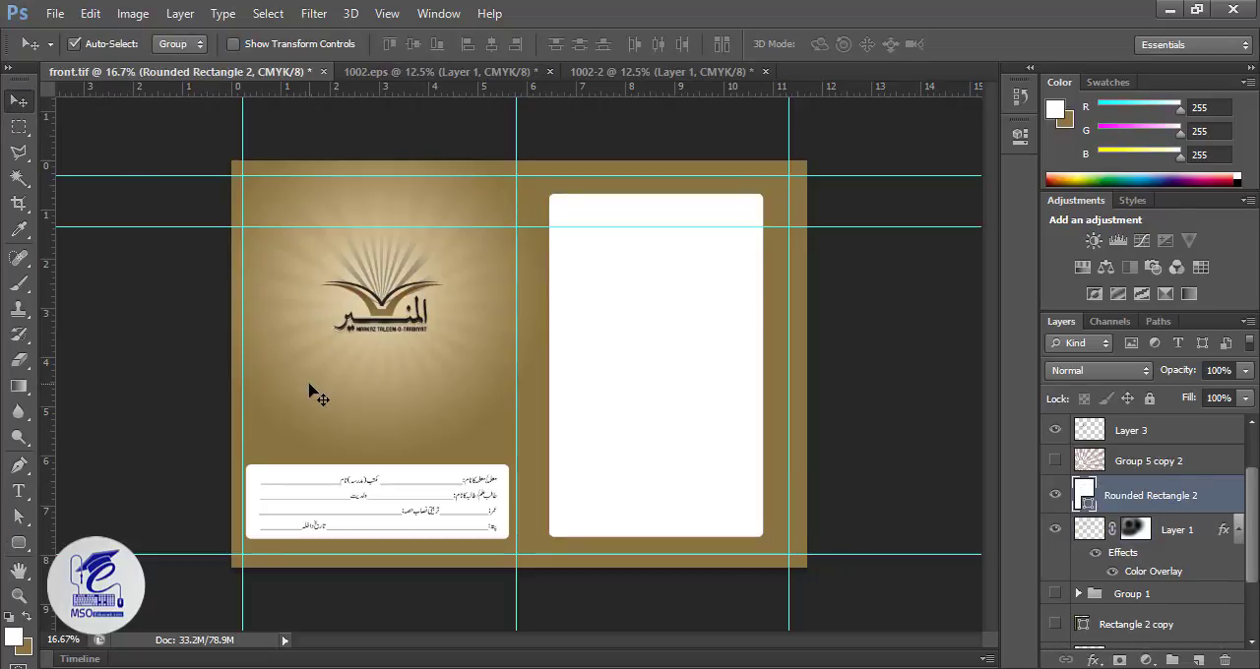
# Step: Scale the student-details box and its text lines down slightly together, nudge them right to centre them between the guides, and save front.tif
pyautogui.click(423, 499)
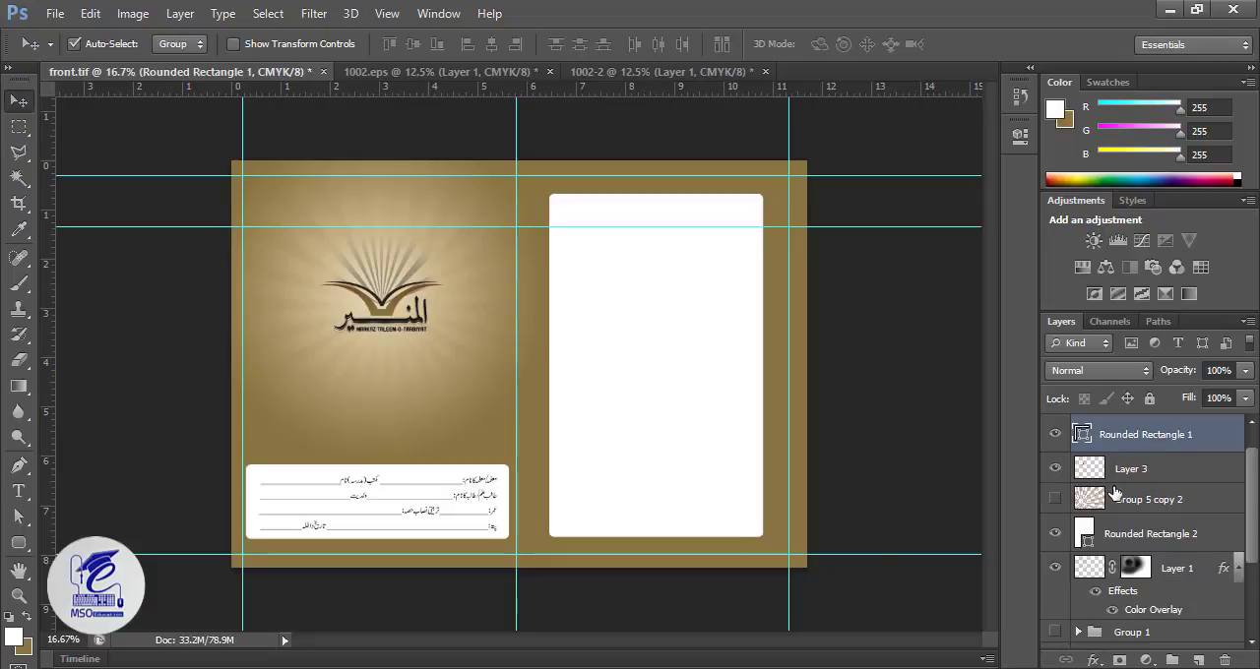
pyautogui.scroll(1, 1134, 454)
pyautogui.keyDown('shift'); pyautogui.click(1131, 437); pyautogui.keyUp('shift')
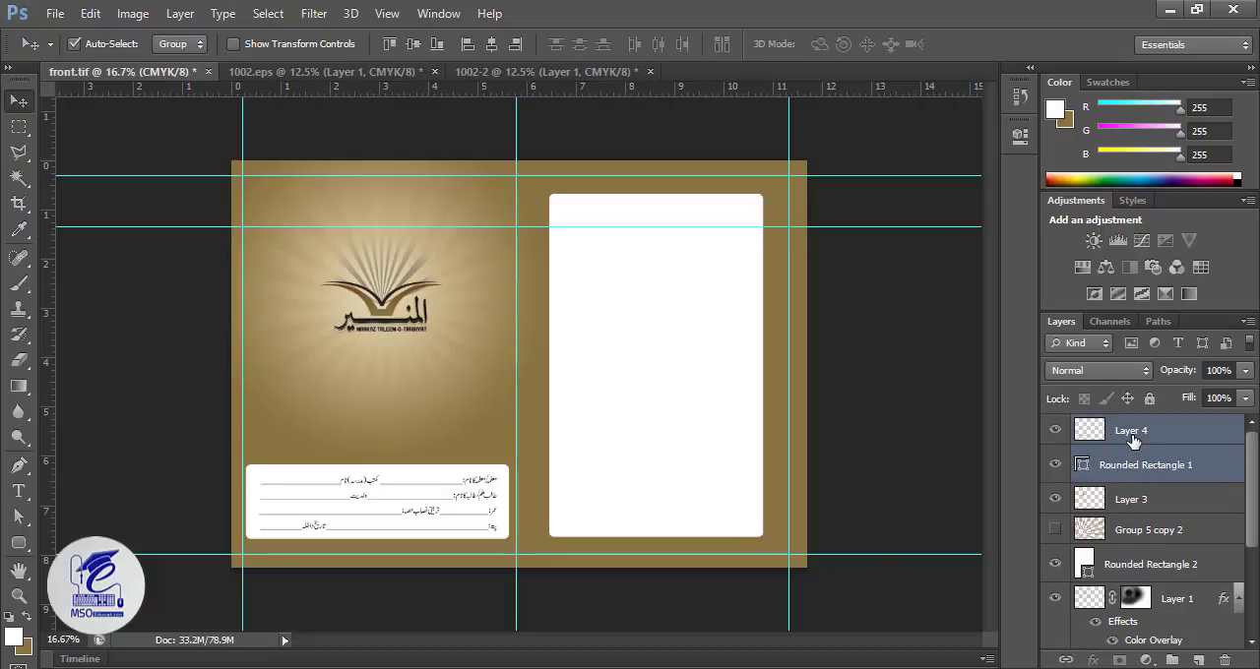
pyautogui.hotkey('ctrl', 't')
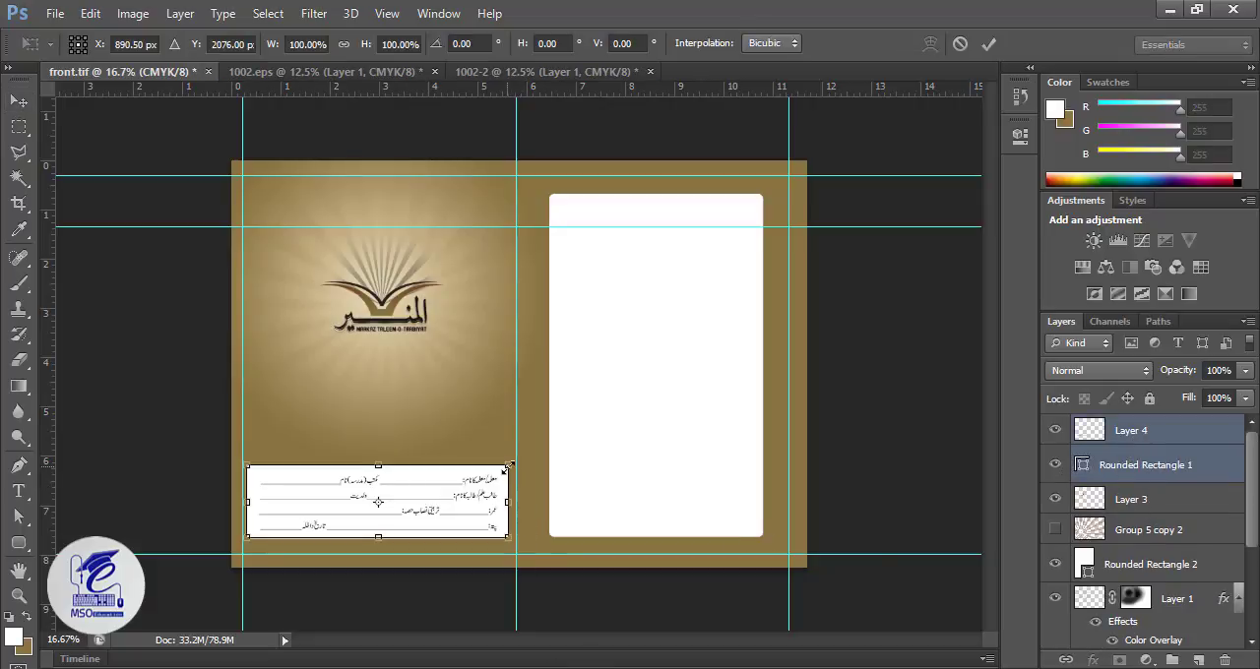
pyautogui.moveTo(508, 466); pyautogui.dragTo(498, 474)
pyautogui.press('Return')
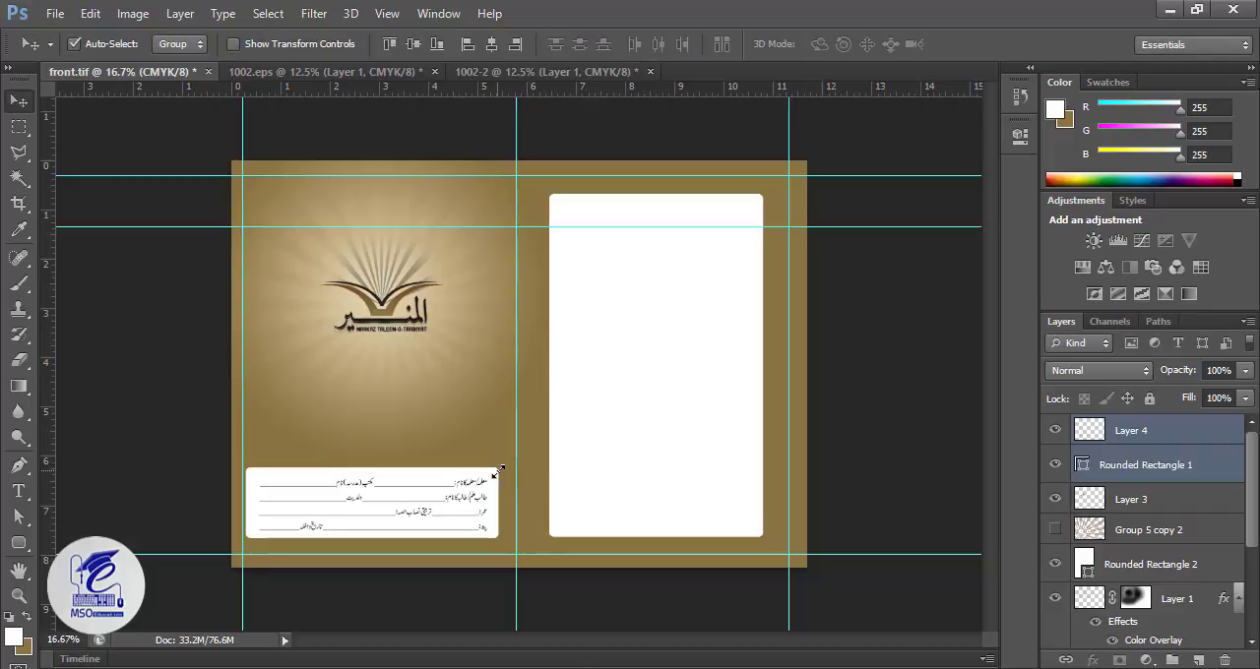
pyautogui.hotkey('shift', 'Right')
pyautogui.hotkey('shift', 'Right')
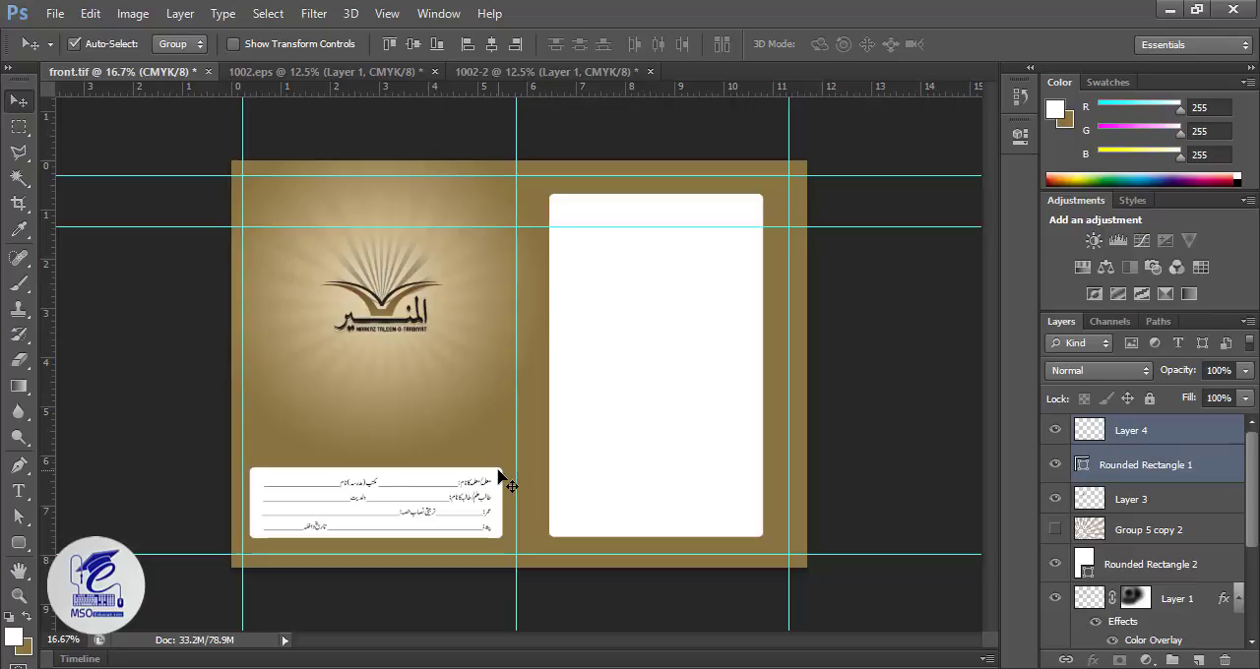
pyautogui.hotkey('ctrl', 's')
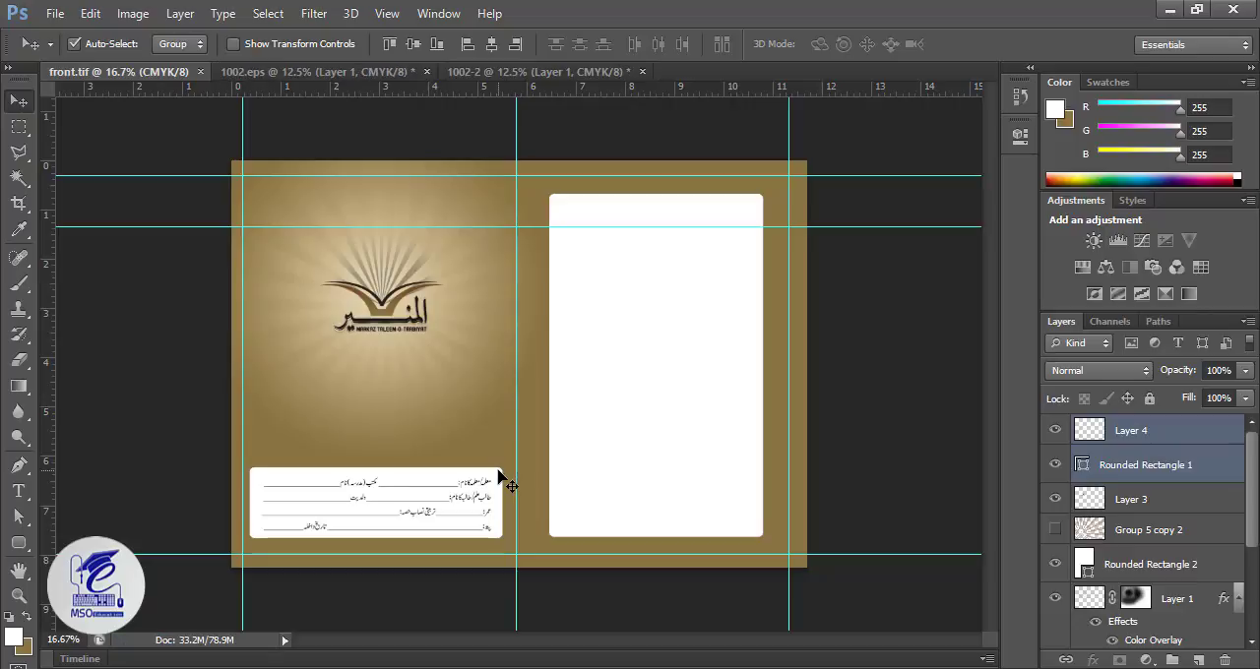